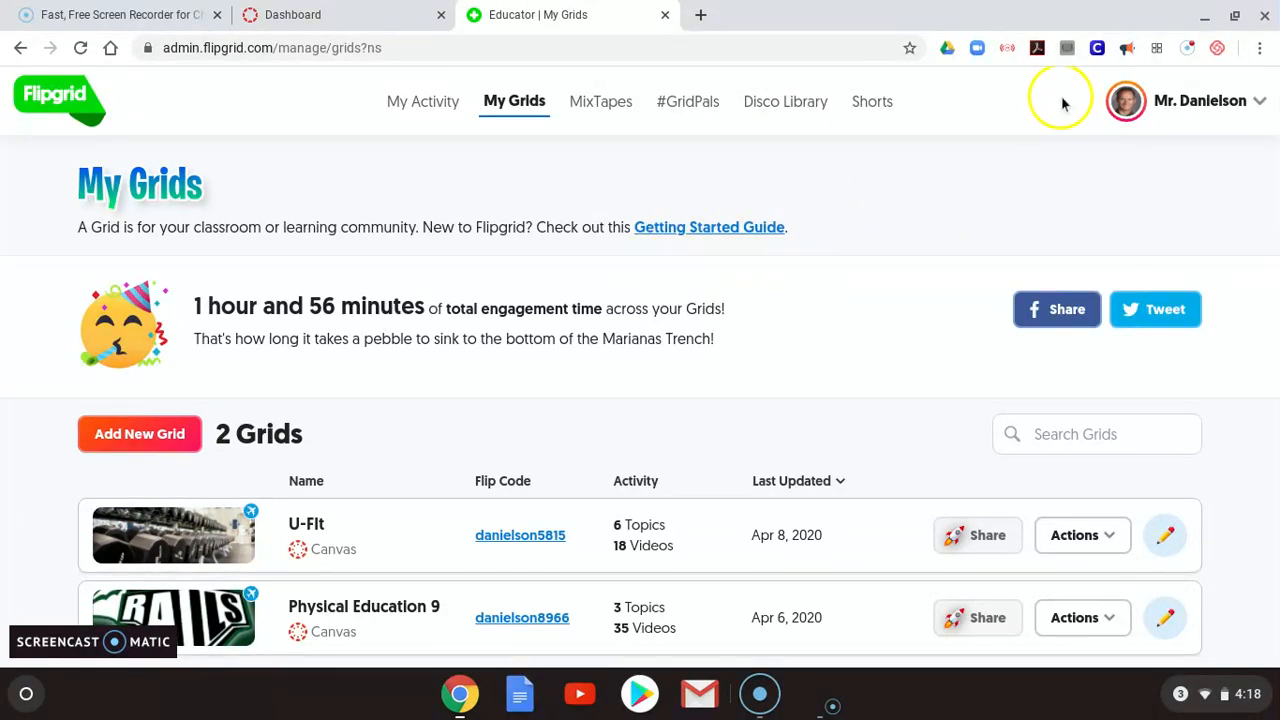
# - Start a new grid from the My Grids page and name it Test Grid
pyautogui.scroll(-2, 879, 259)
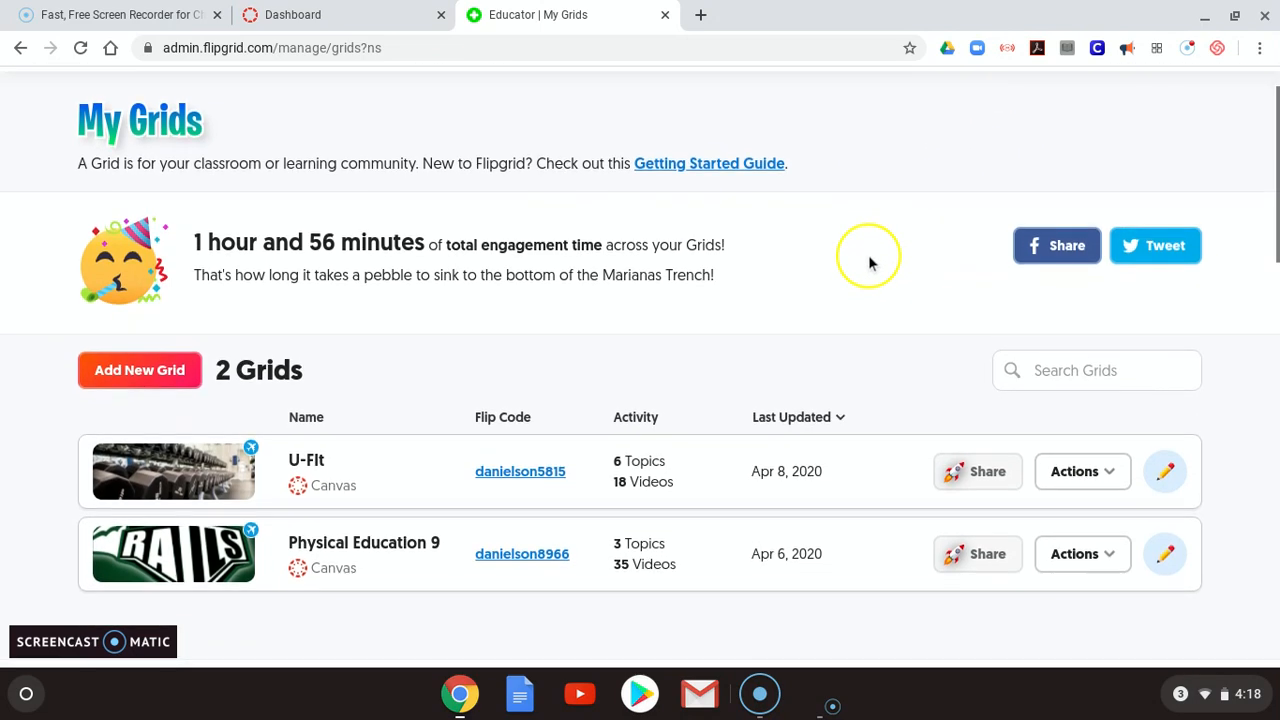
pyautogui.scroll(2, 870, 260)
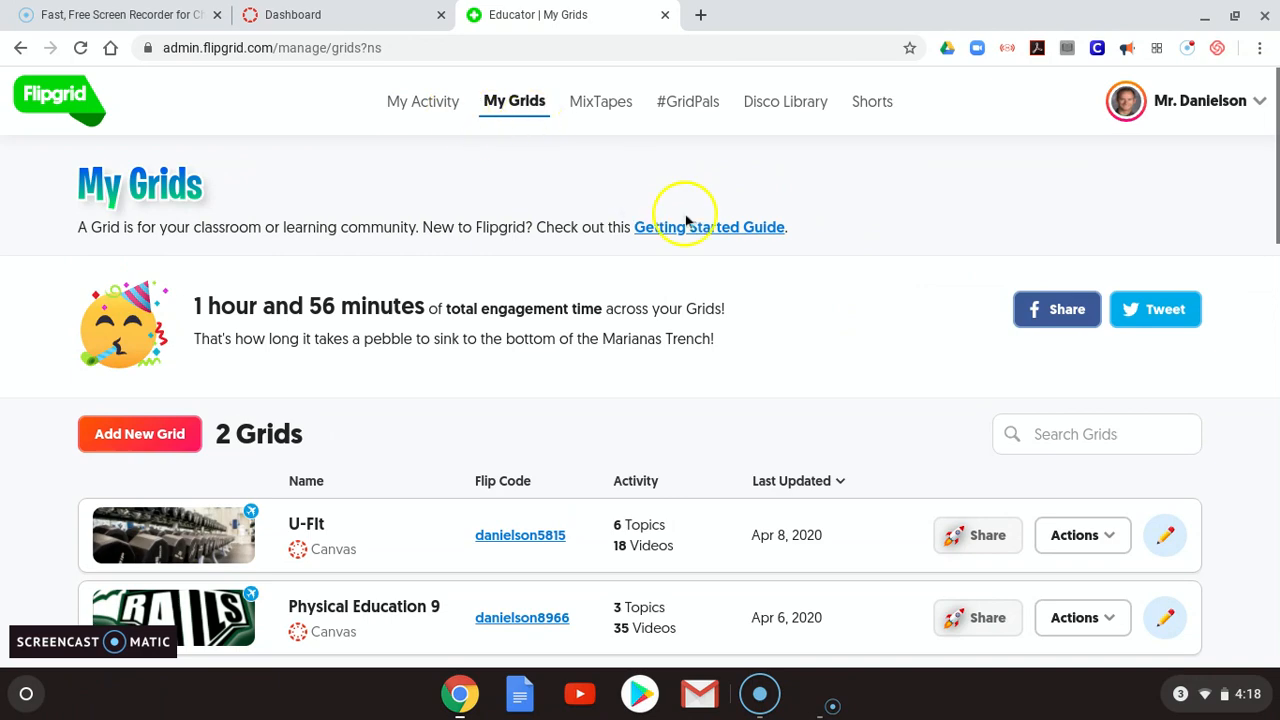
pyautogui.scroll(-2, 623, 251)
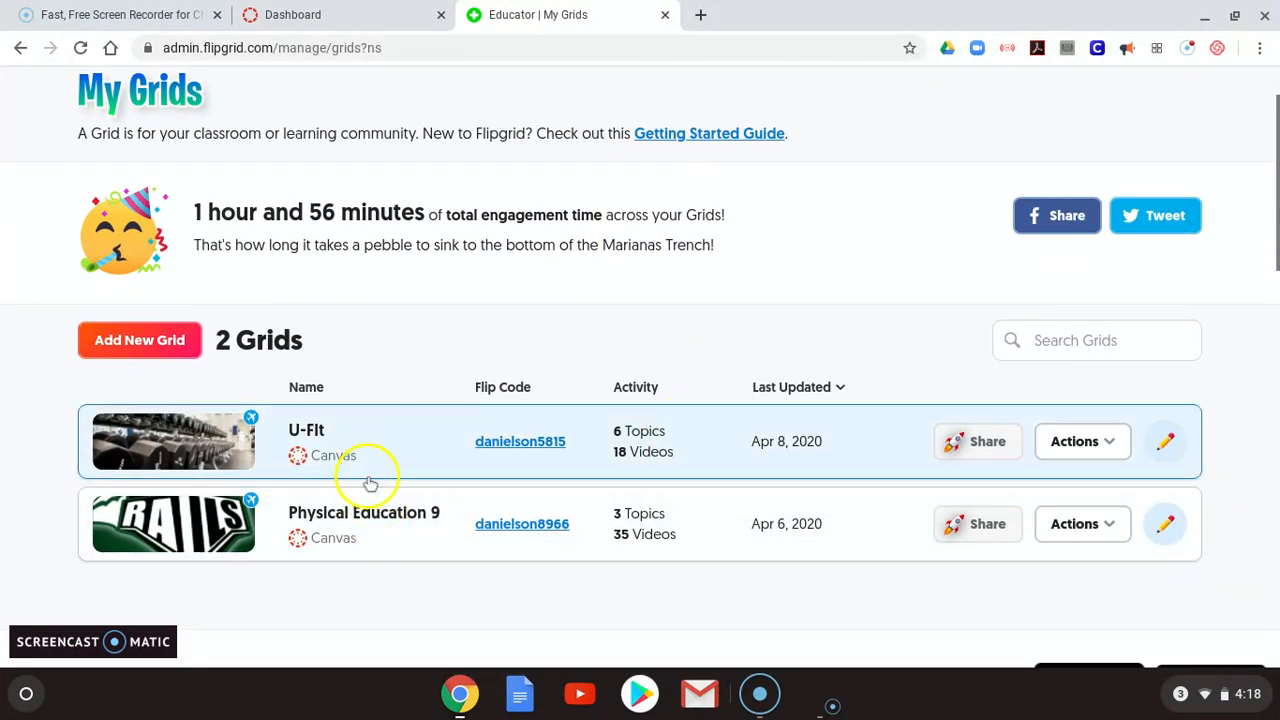
pyautogui.click(167, 343)
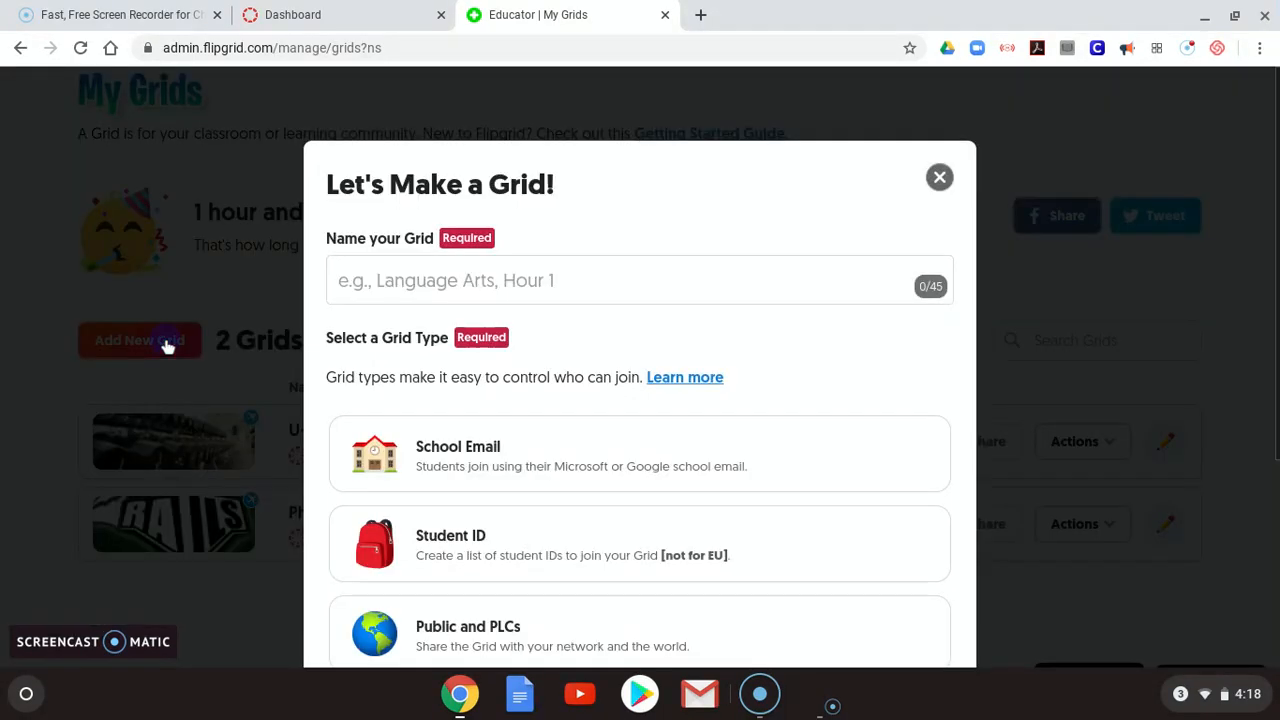
pyautogui.click(405, 278)
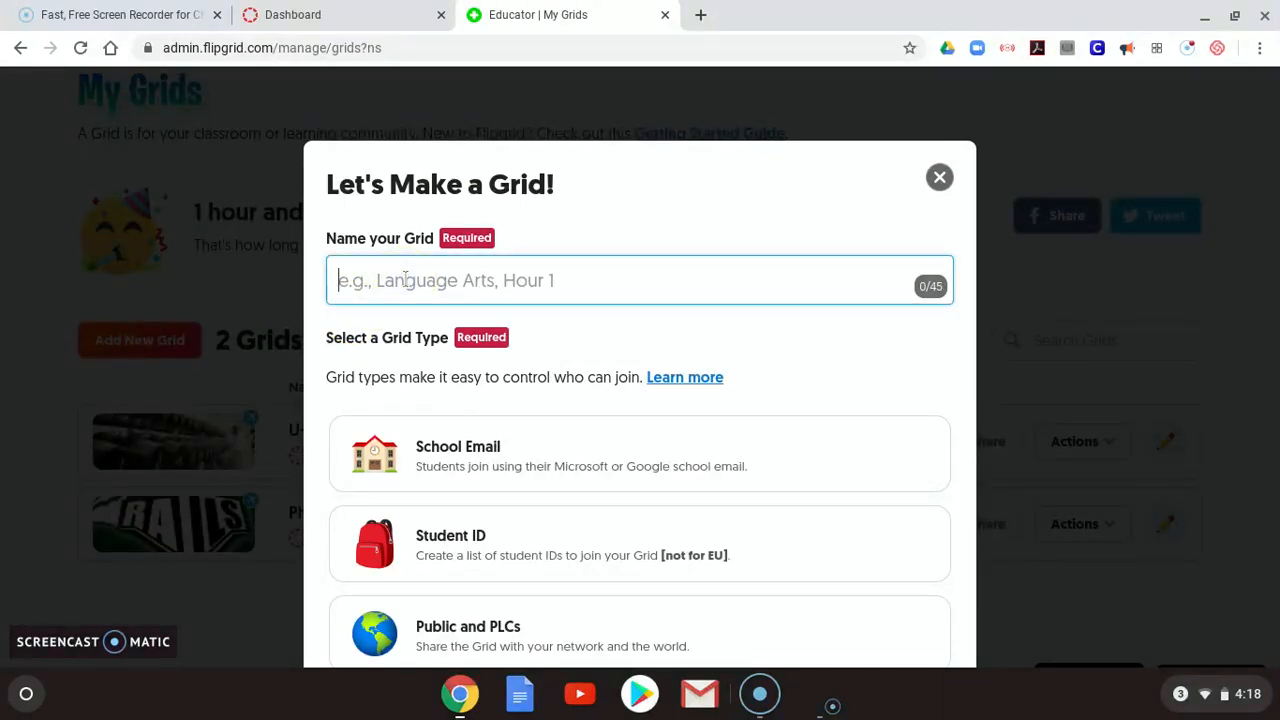
pyautogui.write('Test Grid')
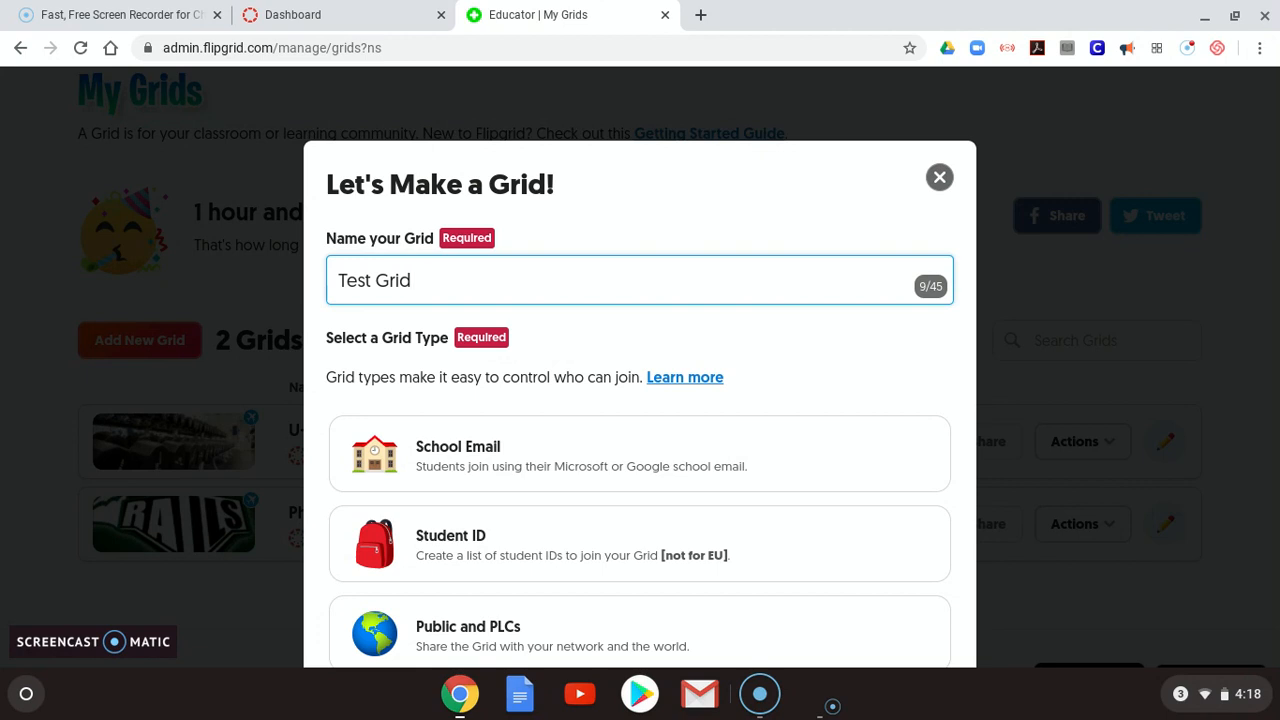
# - Choose School Email as the grid type, keep the suggested Flip Code and continue to the school email settings
pyautogui.scroll(-1, 777, 400)
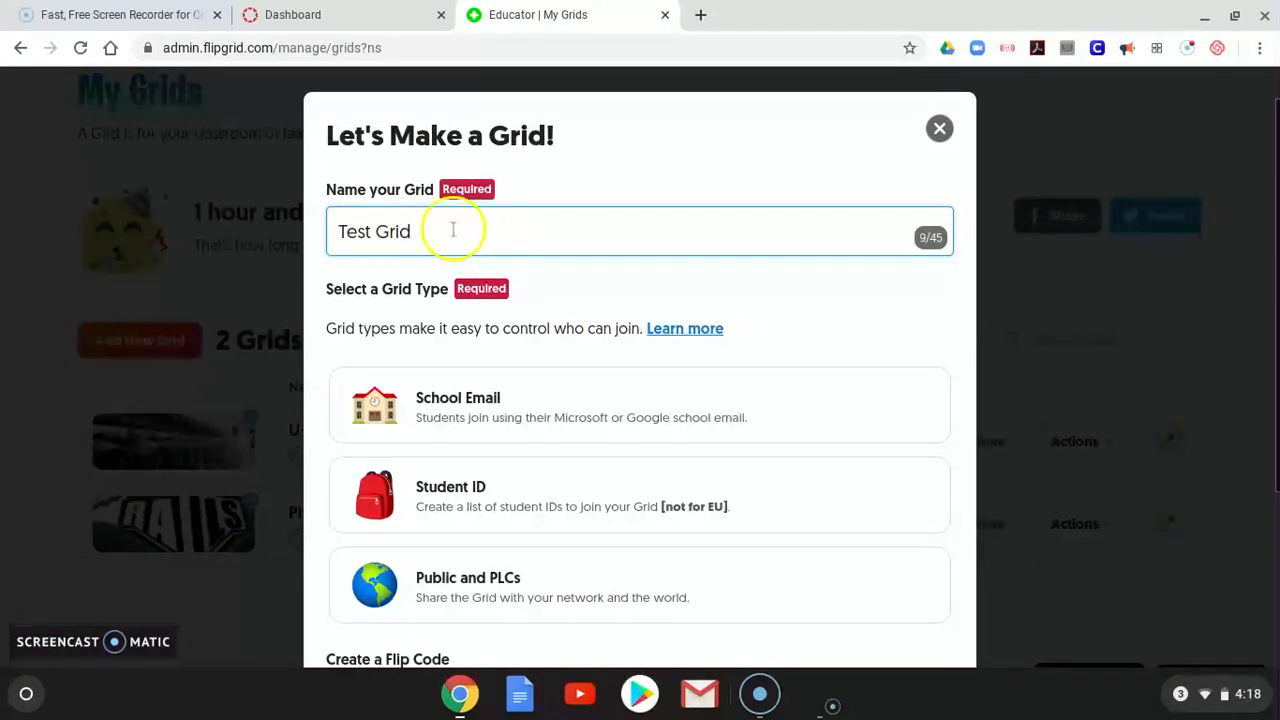
pyautogui.scroll(-1, 774, 403)
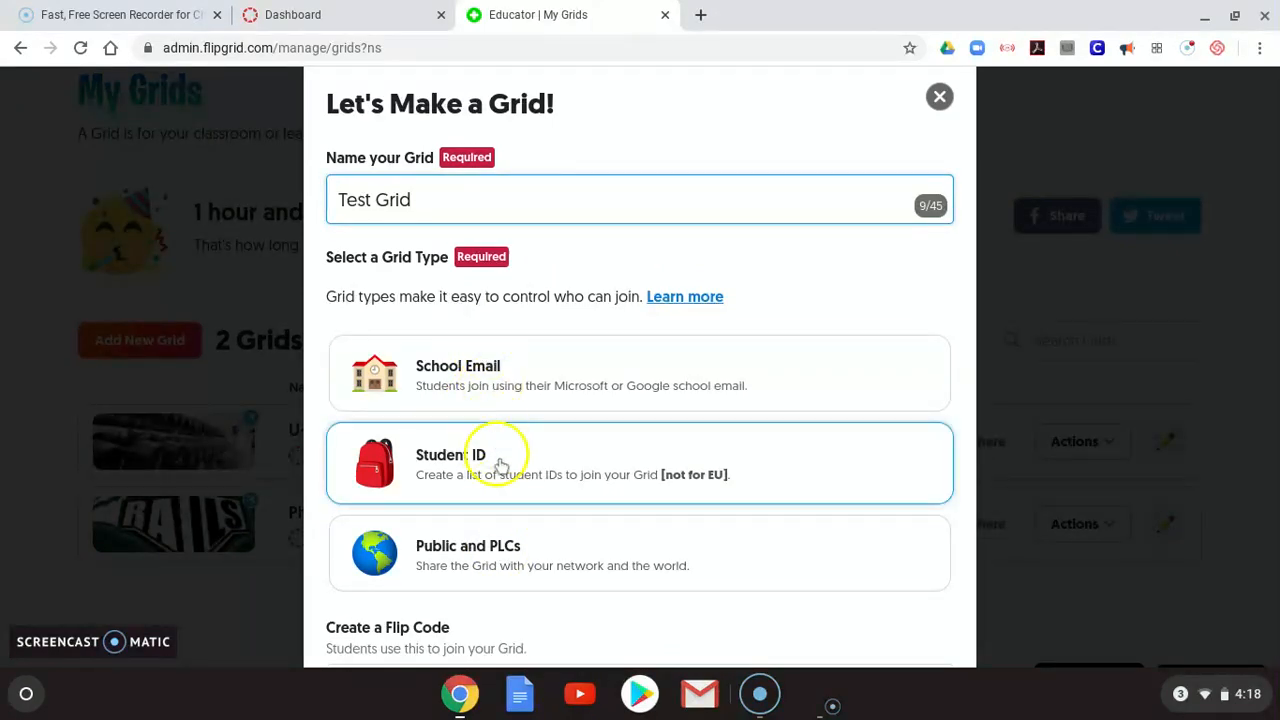
pyautogui.scroll(-1, 622, 401)
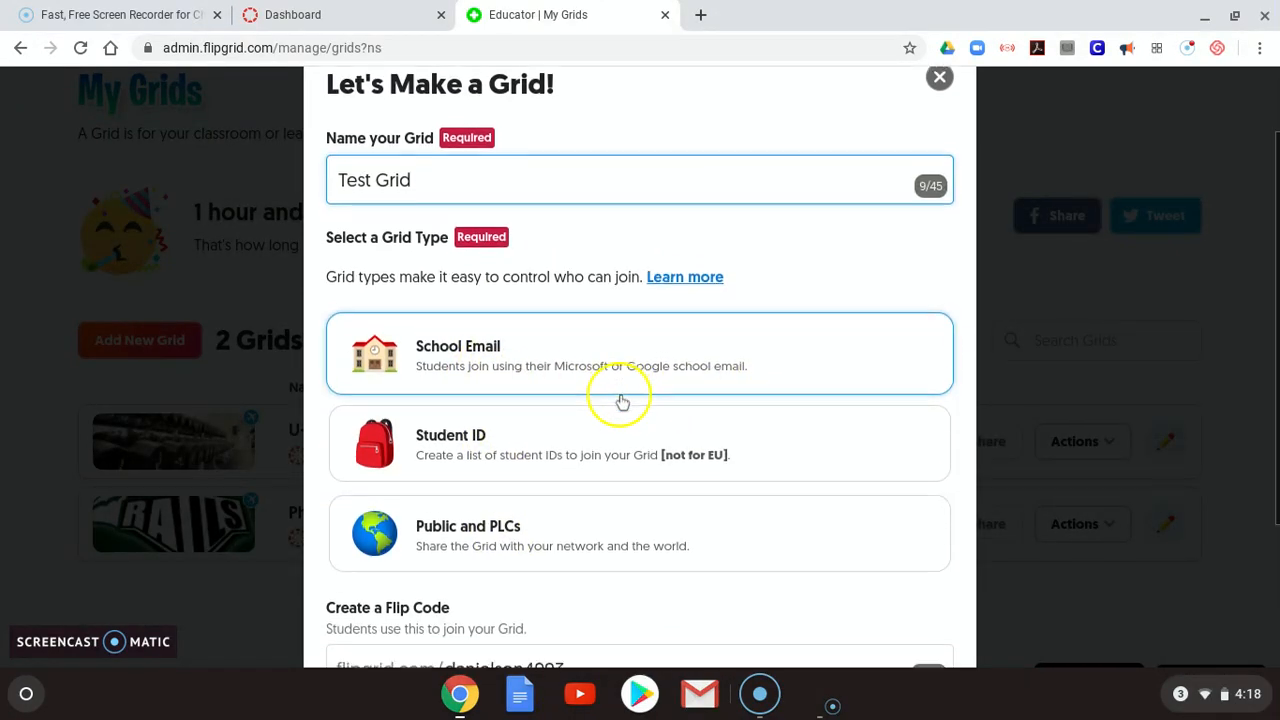
pyautogui.scroll(-1, 622, 401)
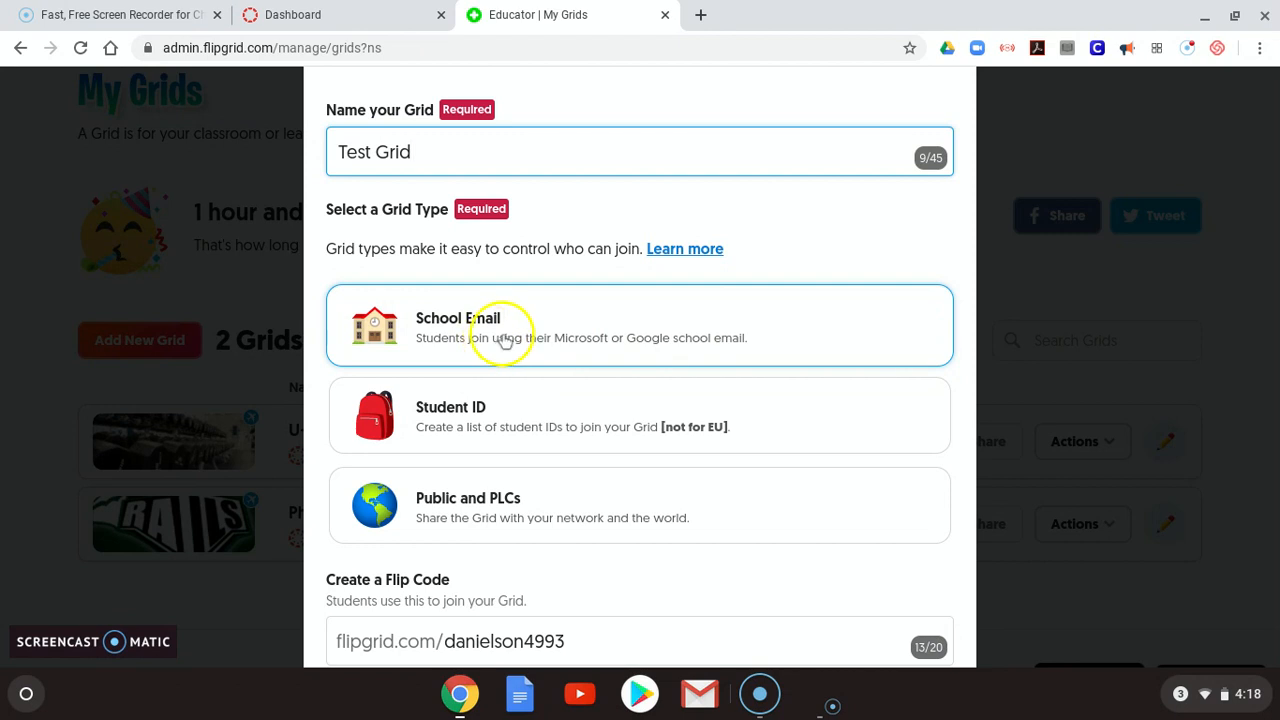
pyautogui.click(504, 339)
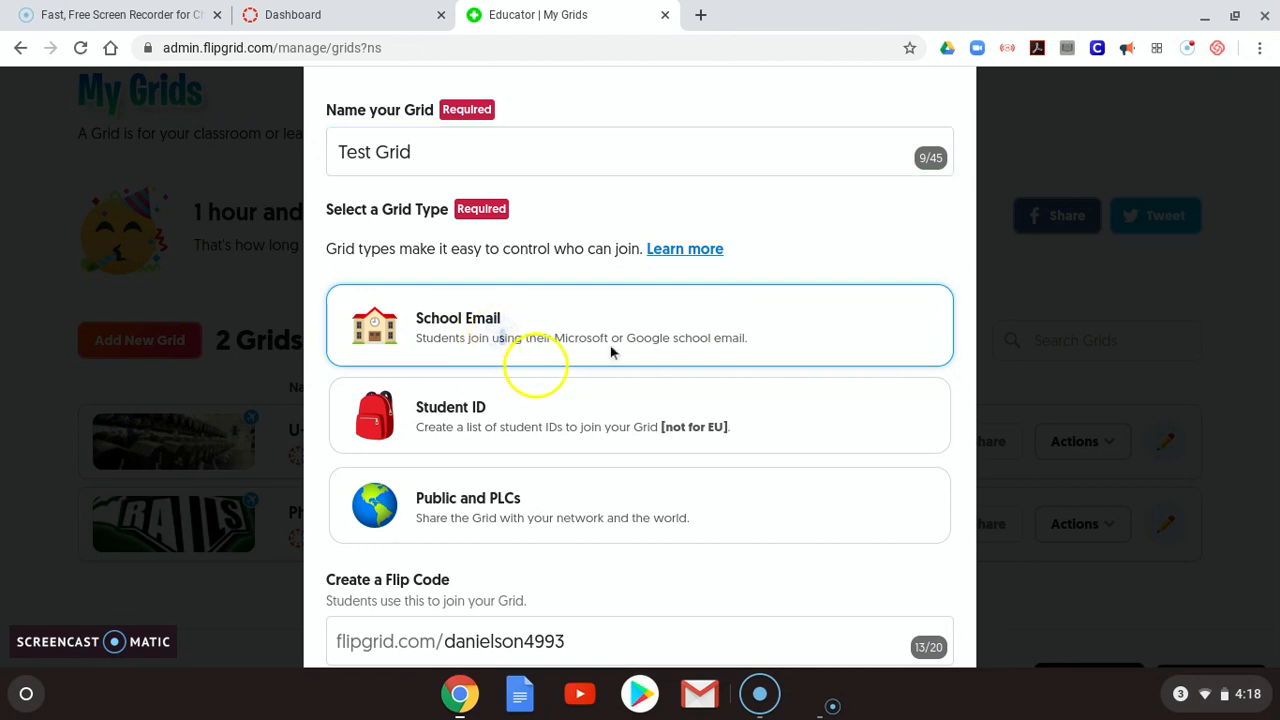
pyautogui.click(738, 318)
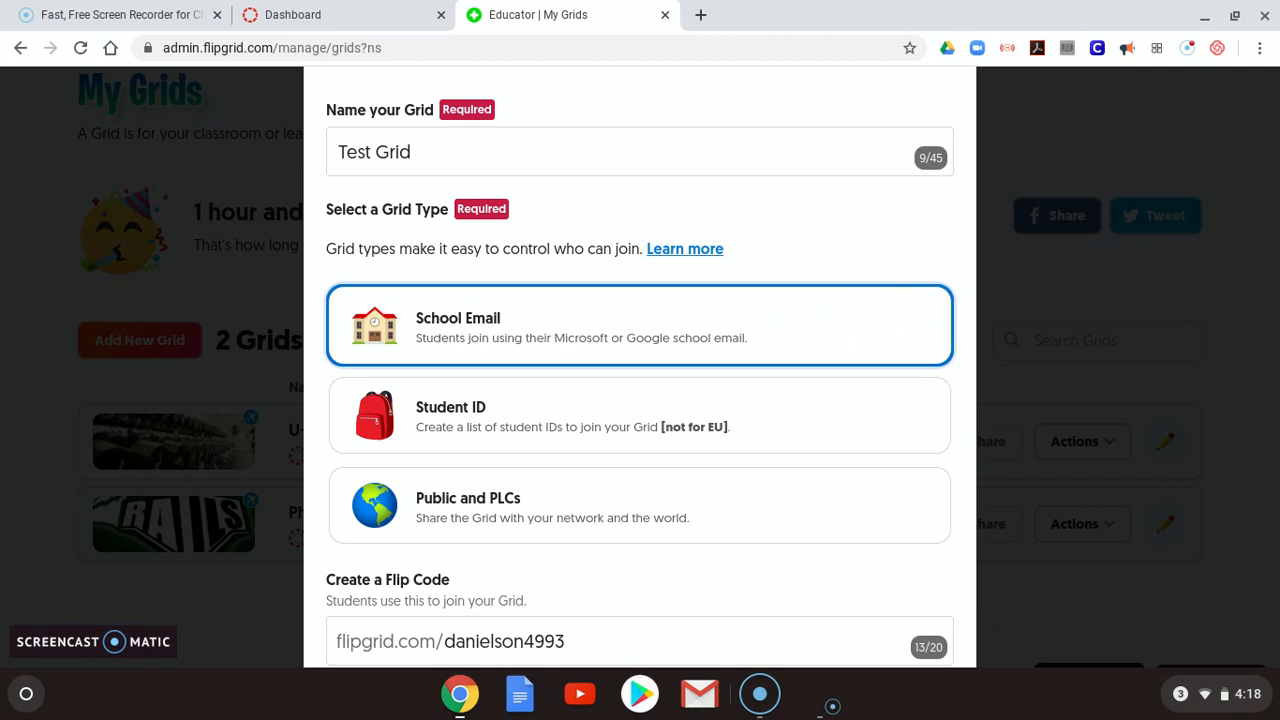
pyautogui.scroll(-1, 853, 305)
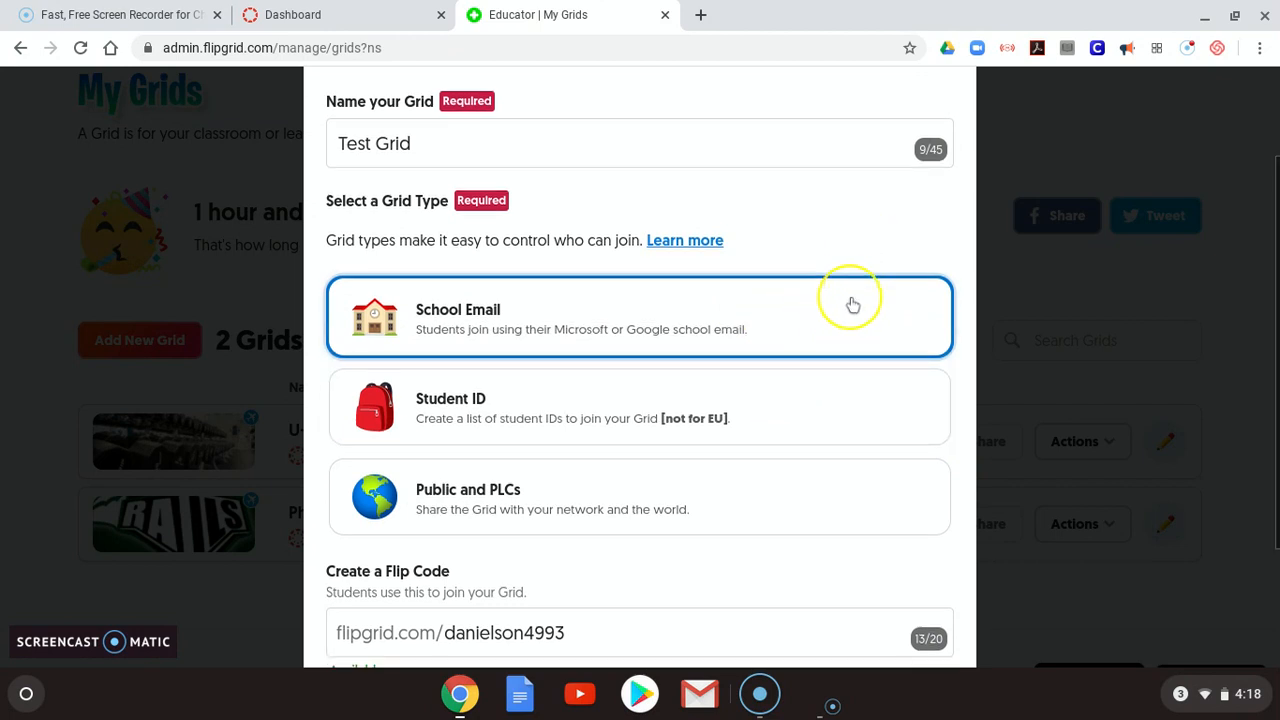
pyautogui.scroll(-1, 851, 300)
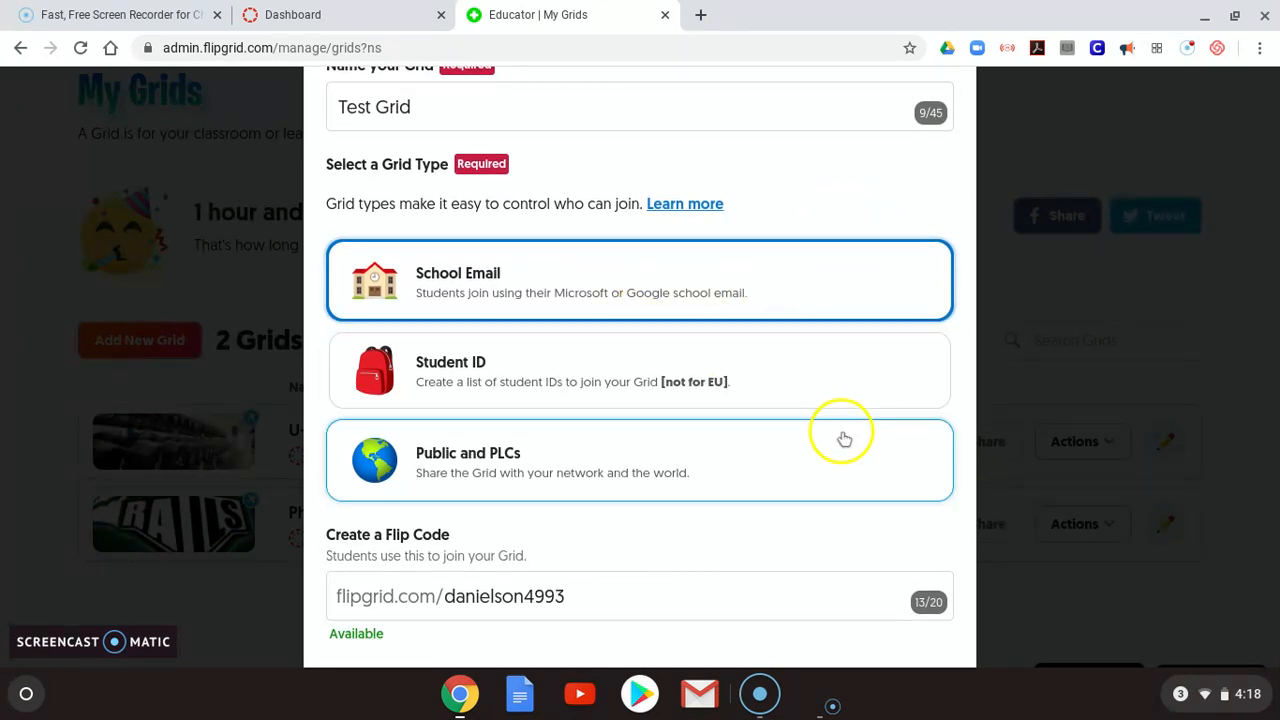
pyautogui.scroll(-3, 843, 438)
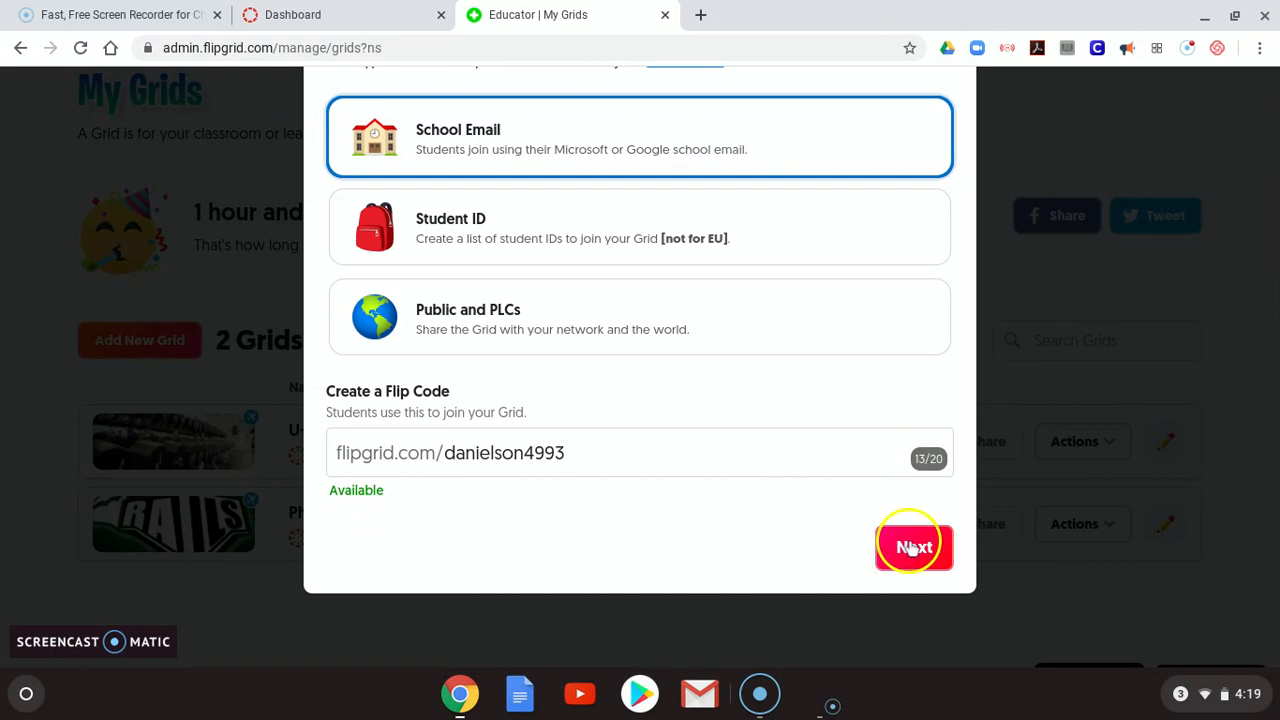
pyautogui.click(926, 538)
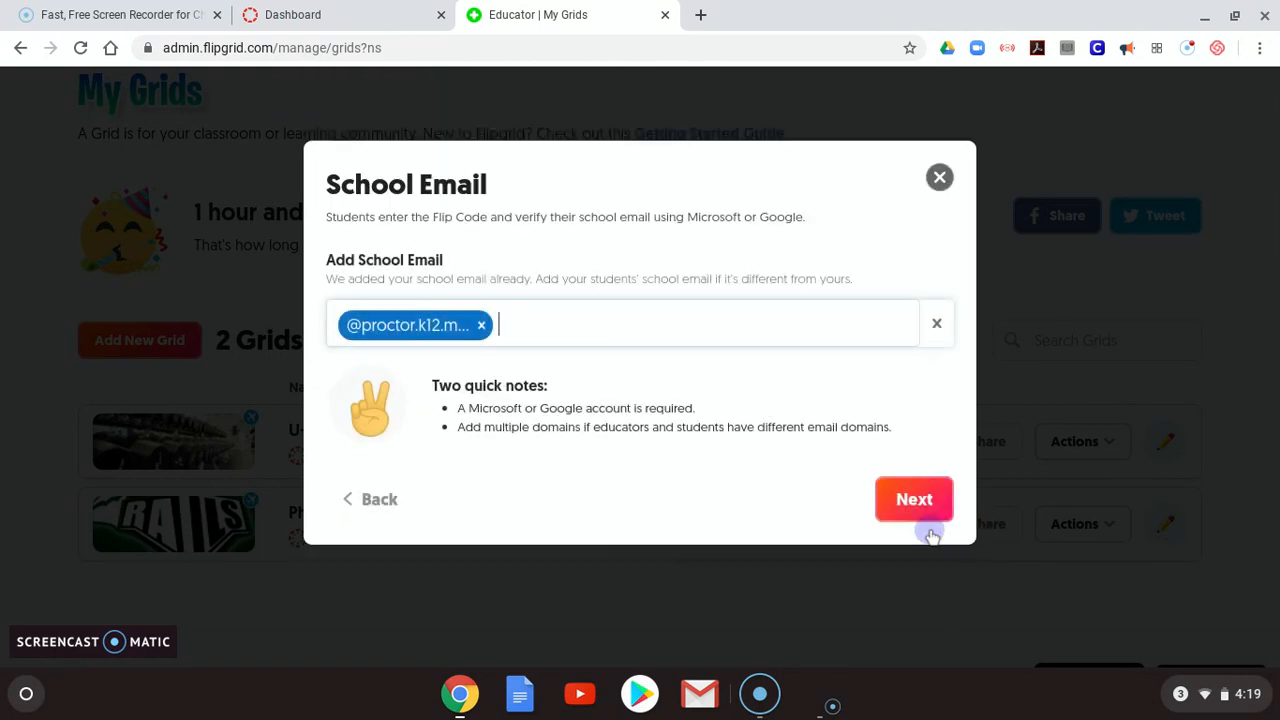
# - Accept the prefilled school email domain to create the grid, and open the new grid's details
pyautogui.click(588, 335)
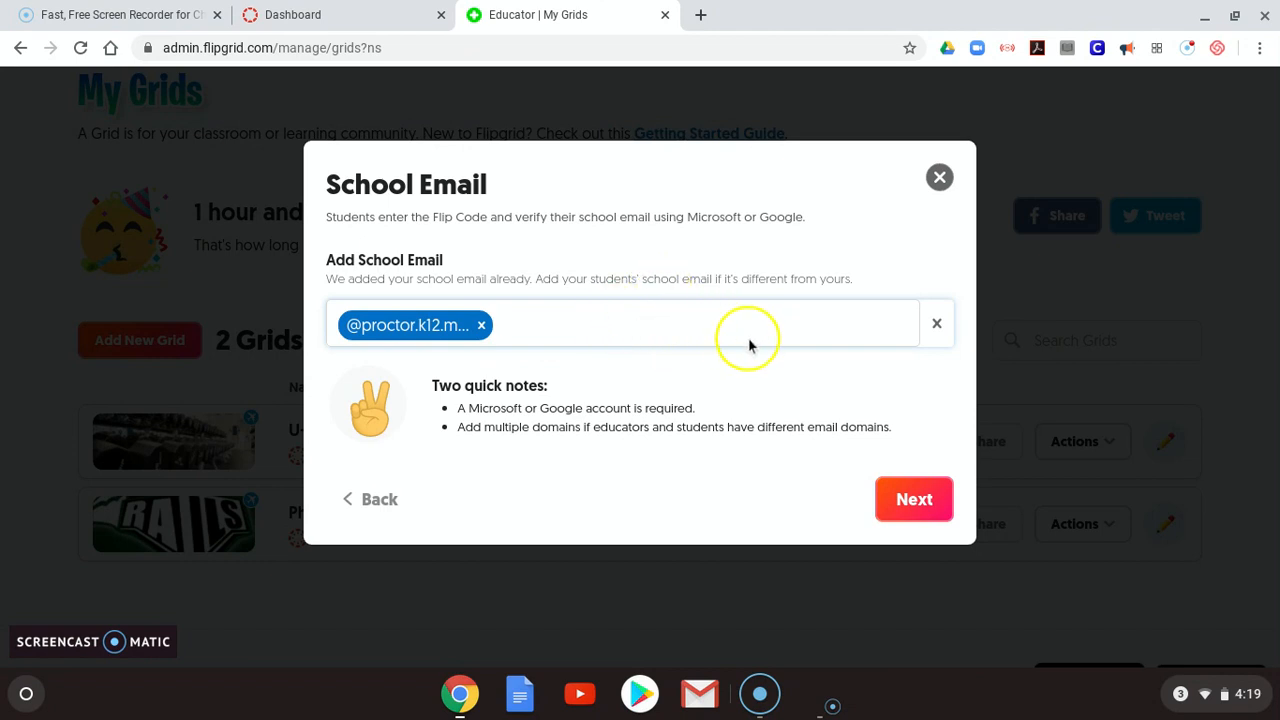
pyautogui.click(926, 510)
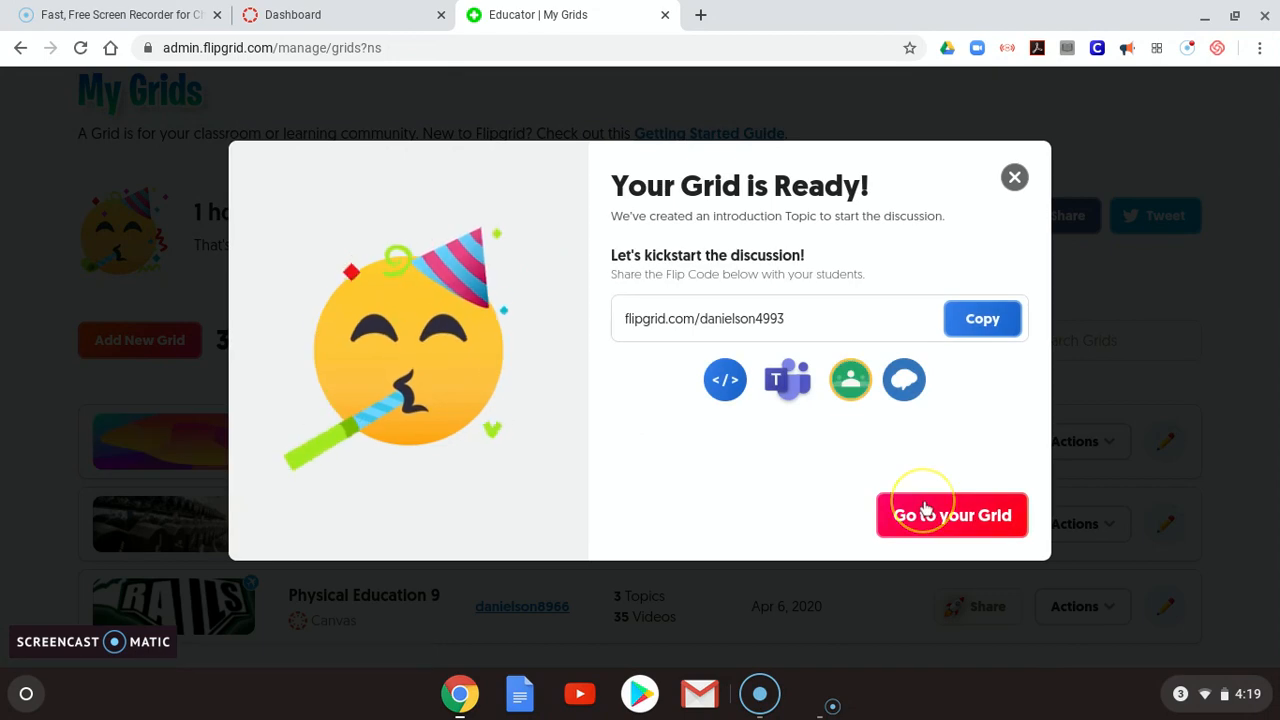
pyautogui.click(926, 512)
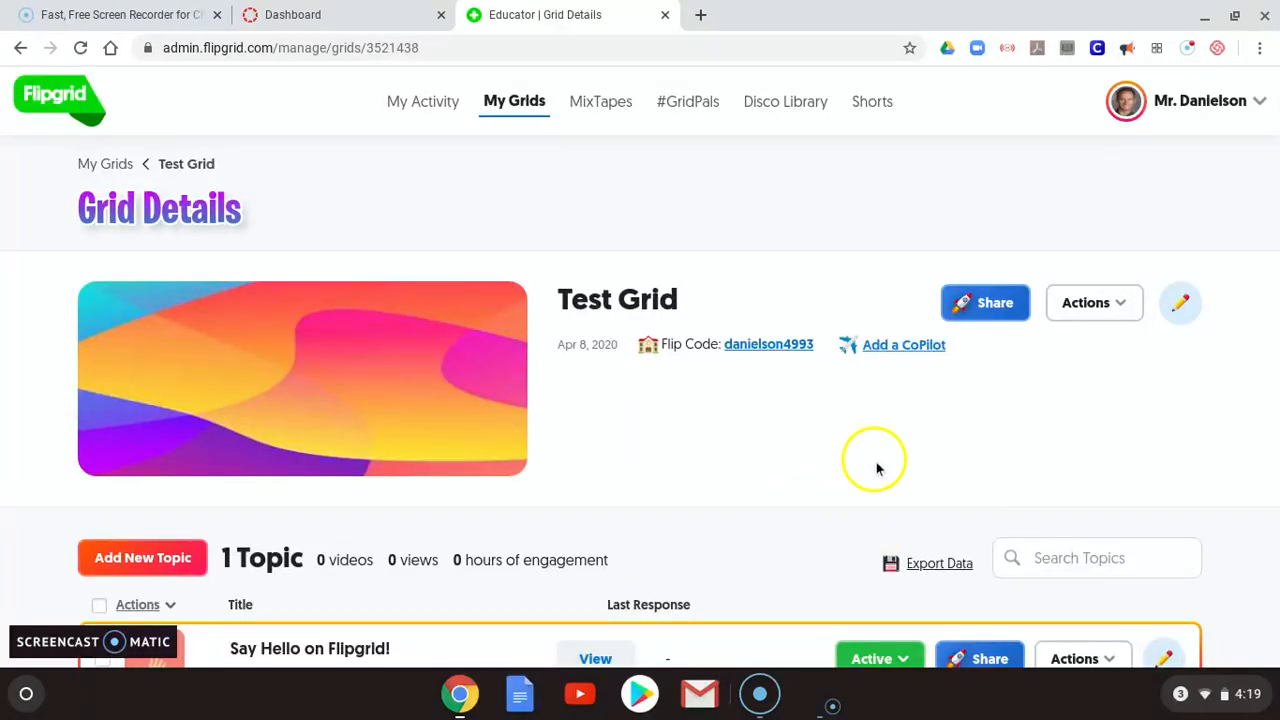
# - Examine the Test Grid details page, including its Flip Code, sharing options and topic list
pyautogui.scroll(-3, 876, 468)
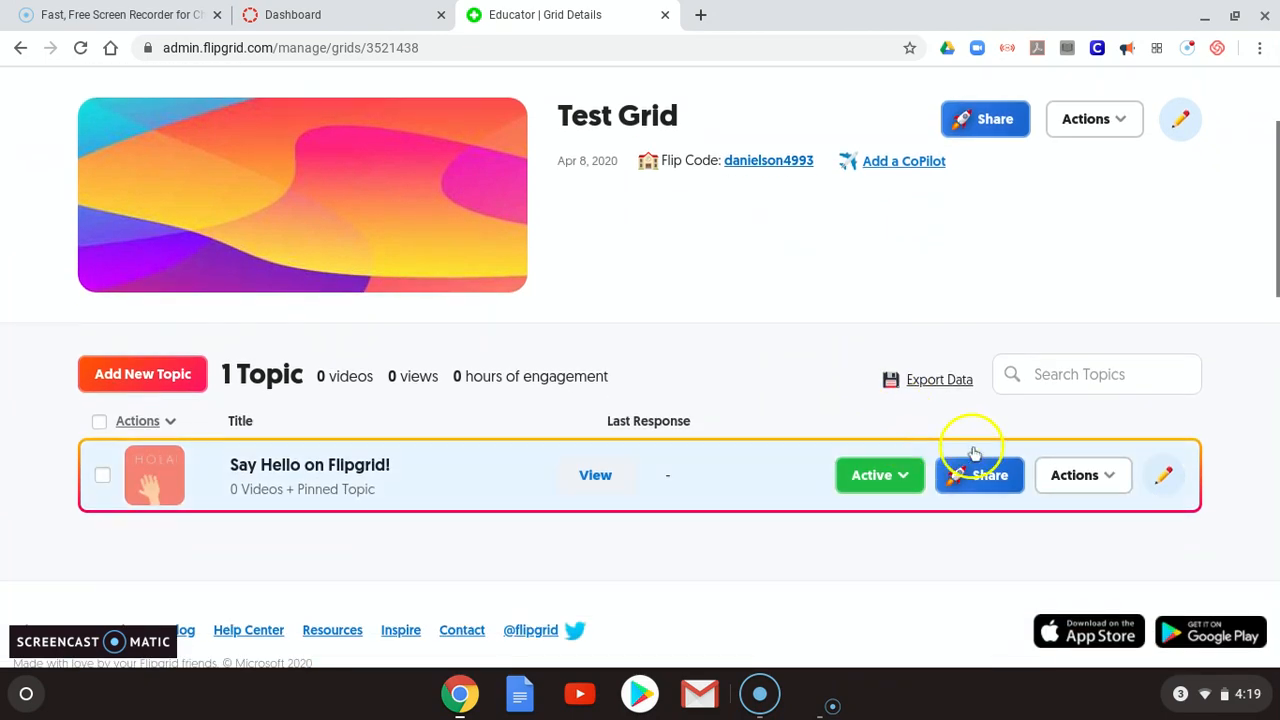
pyautogui.scroll(-1, 960, 450)
pyautogui.scroll(2, 952, 440)
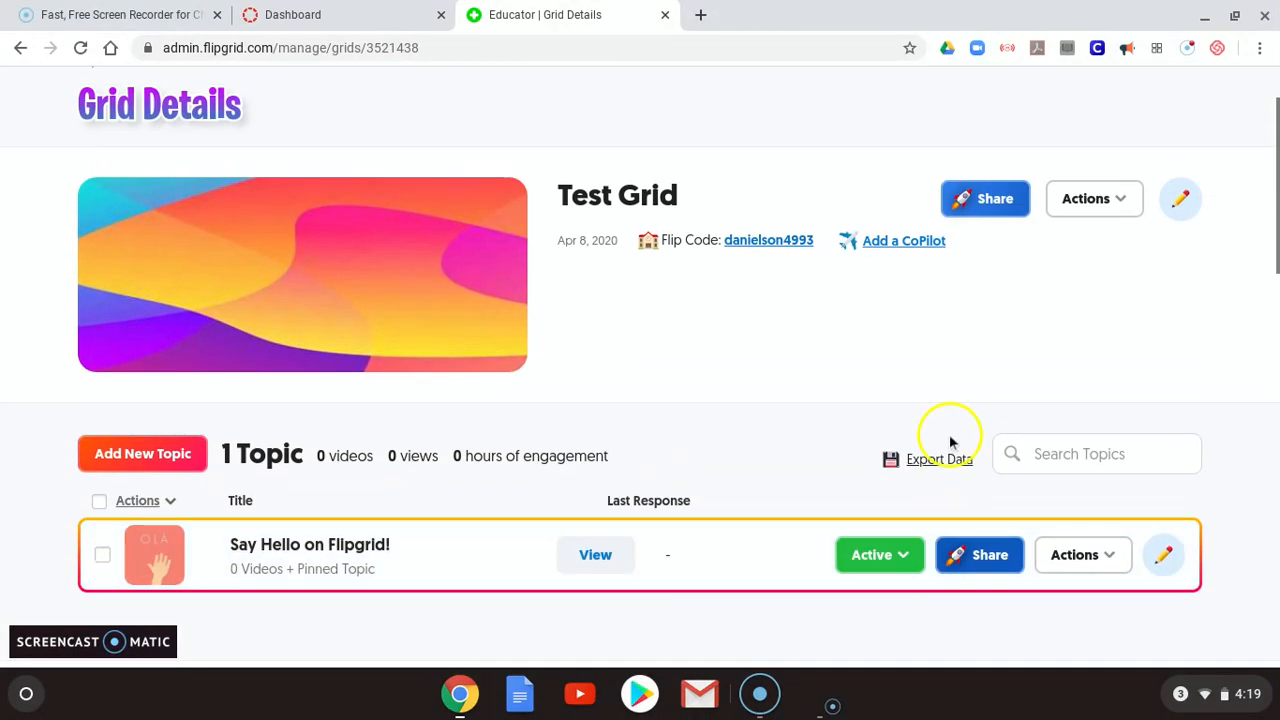
pyautogui.scroll(1, 935, 436)
pyautogui.scroll(-2, 940, 455)
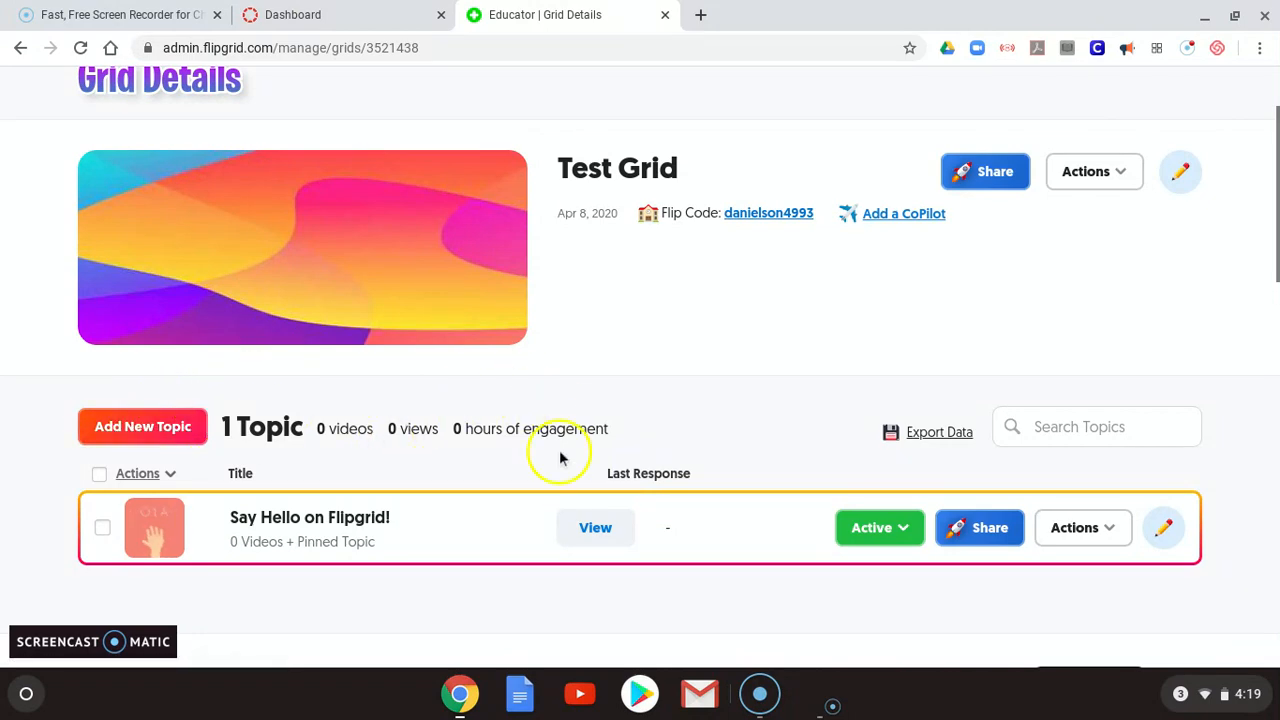
pyautogui.scroll(-1, 730, 410)
pyautogui.scroll(2, 945, 375)
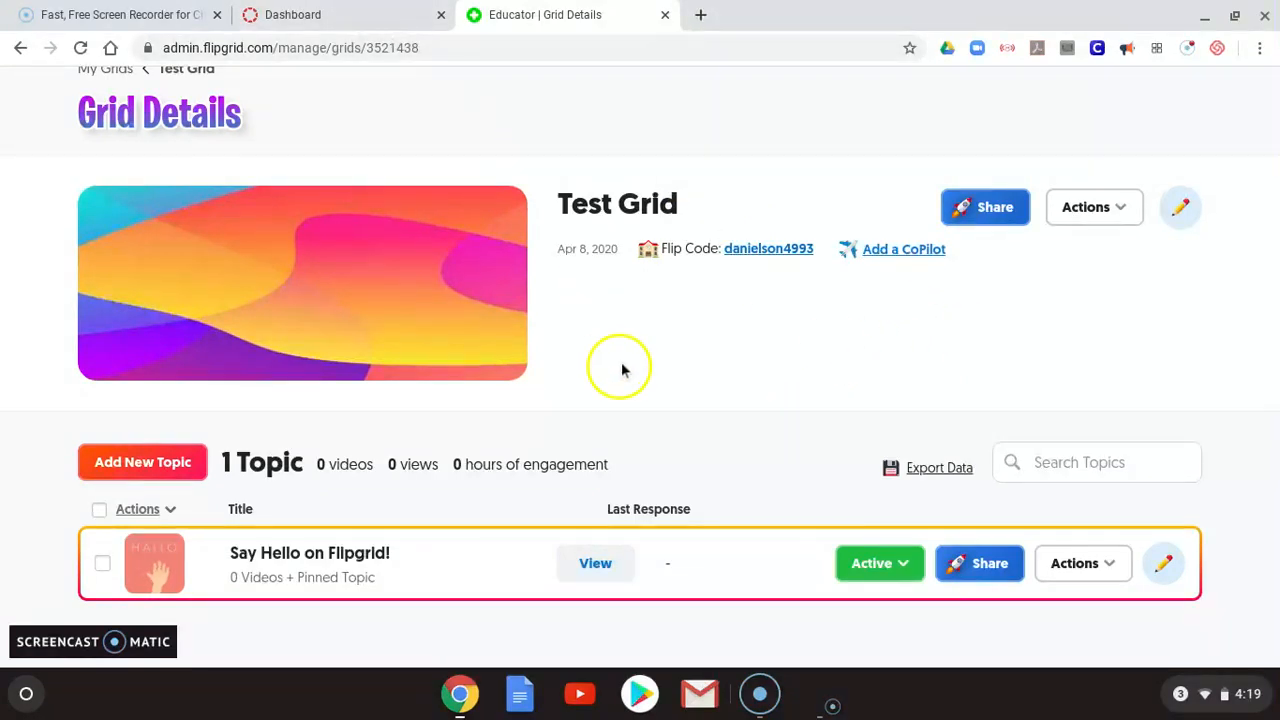
# - Switch to the Canvas dashboard and open the Flipgrid course
pyautogui.click(282, 12)
pyautogui.scroll(-1, 628, 413)
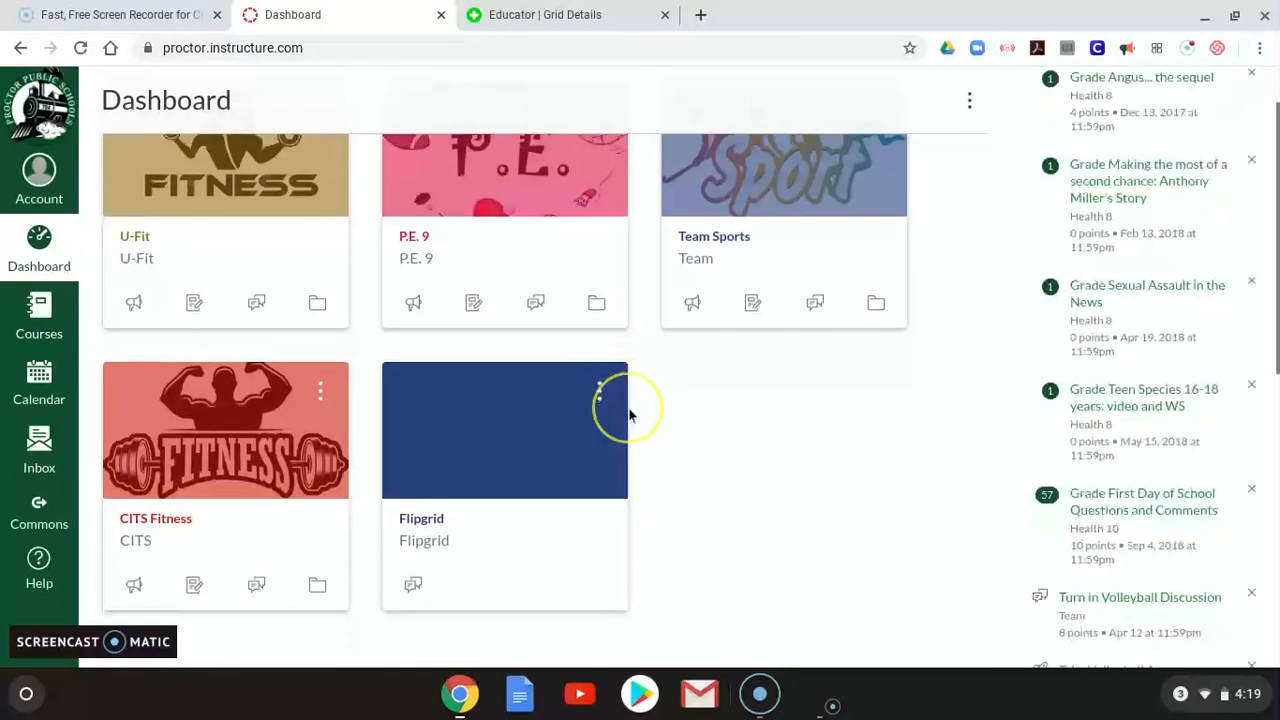
pyautogui.scroll(-1, 628, 413)
pyautogui.click(496, 478)
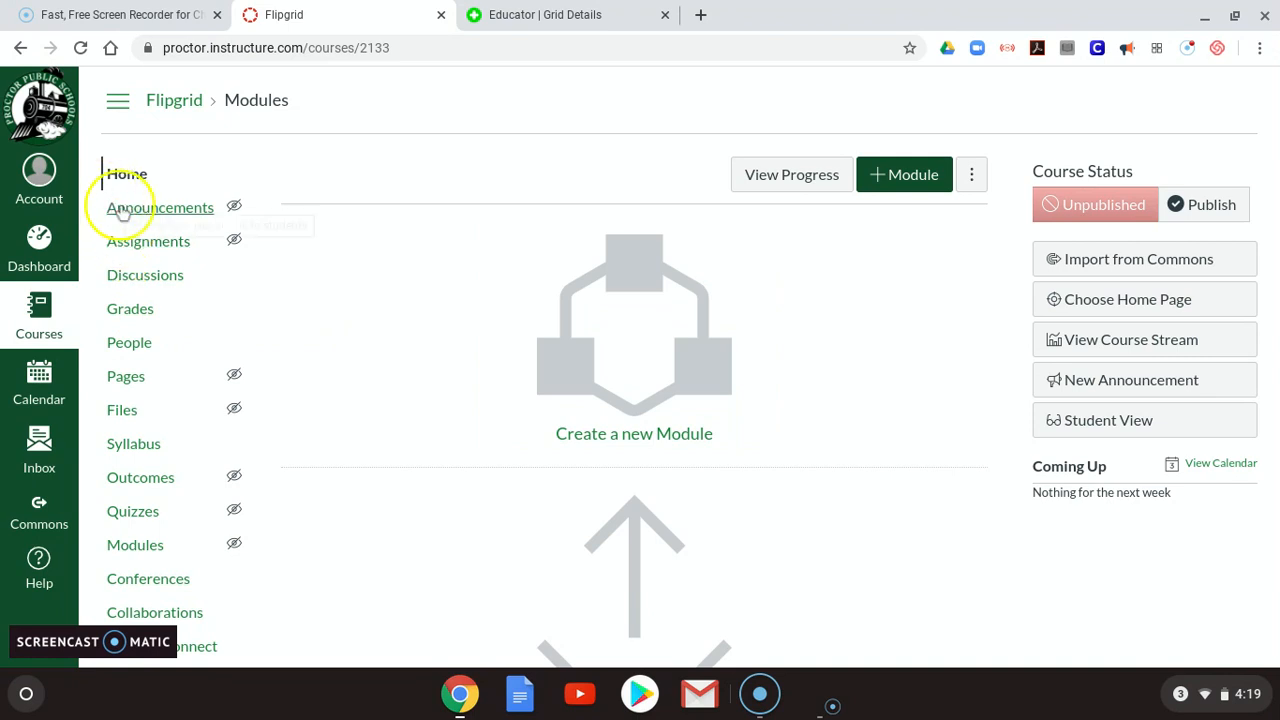
# - Open the Flipgrid course's settings and look over its course details
pyautogui.scroll(-1, 150, 283)
pyautogui.scroll(-2, 151, 284)
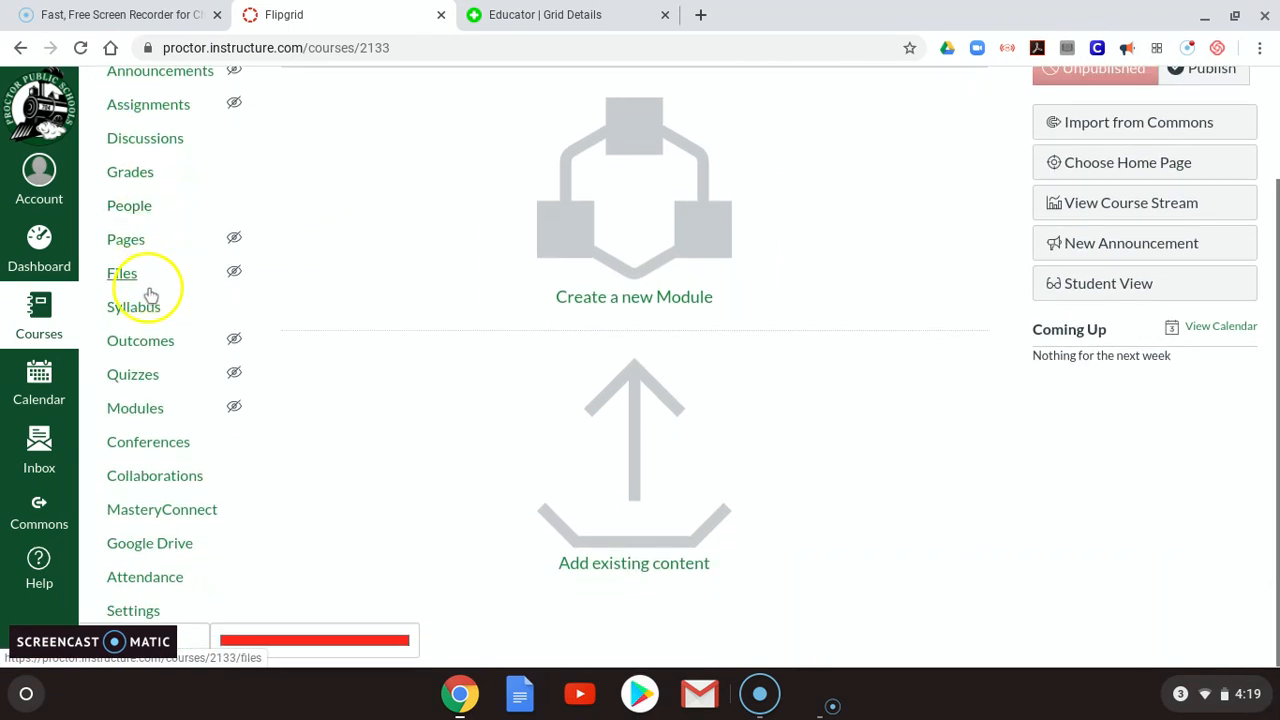
pyautogui.click(147, 611)
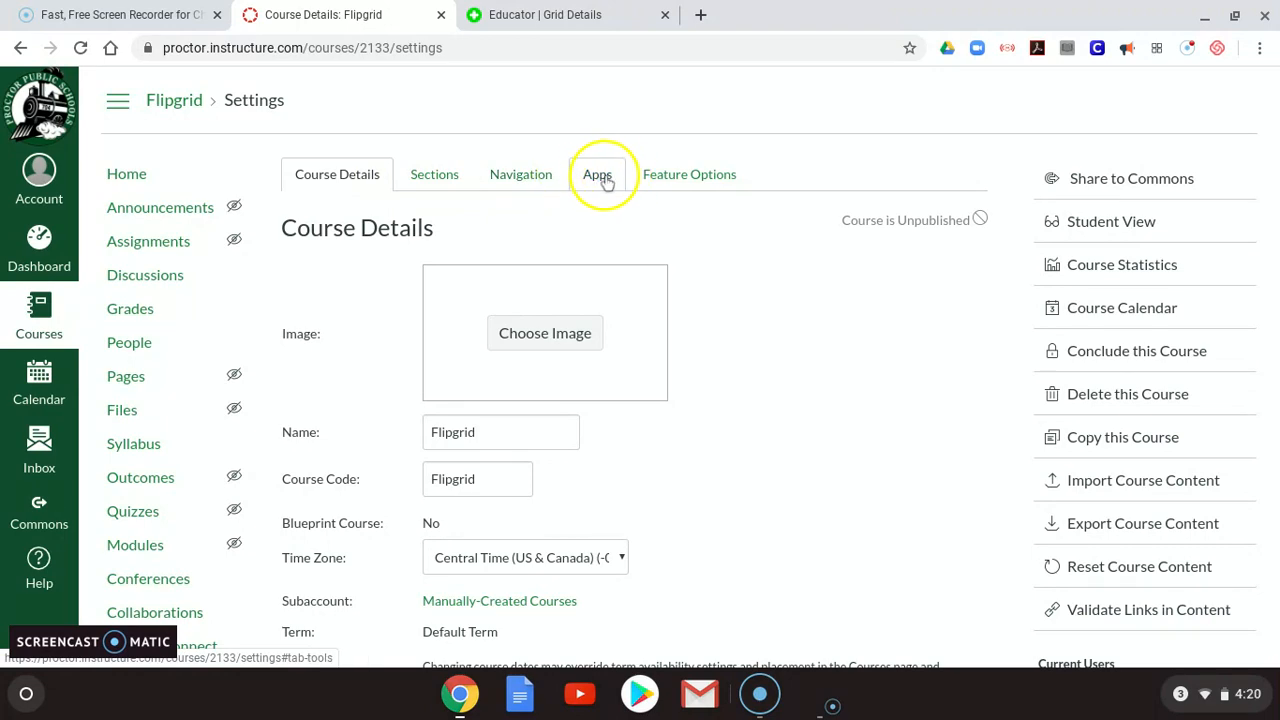
pyautogui.scroll(-1, 526, 346)
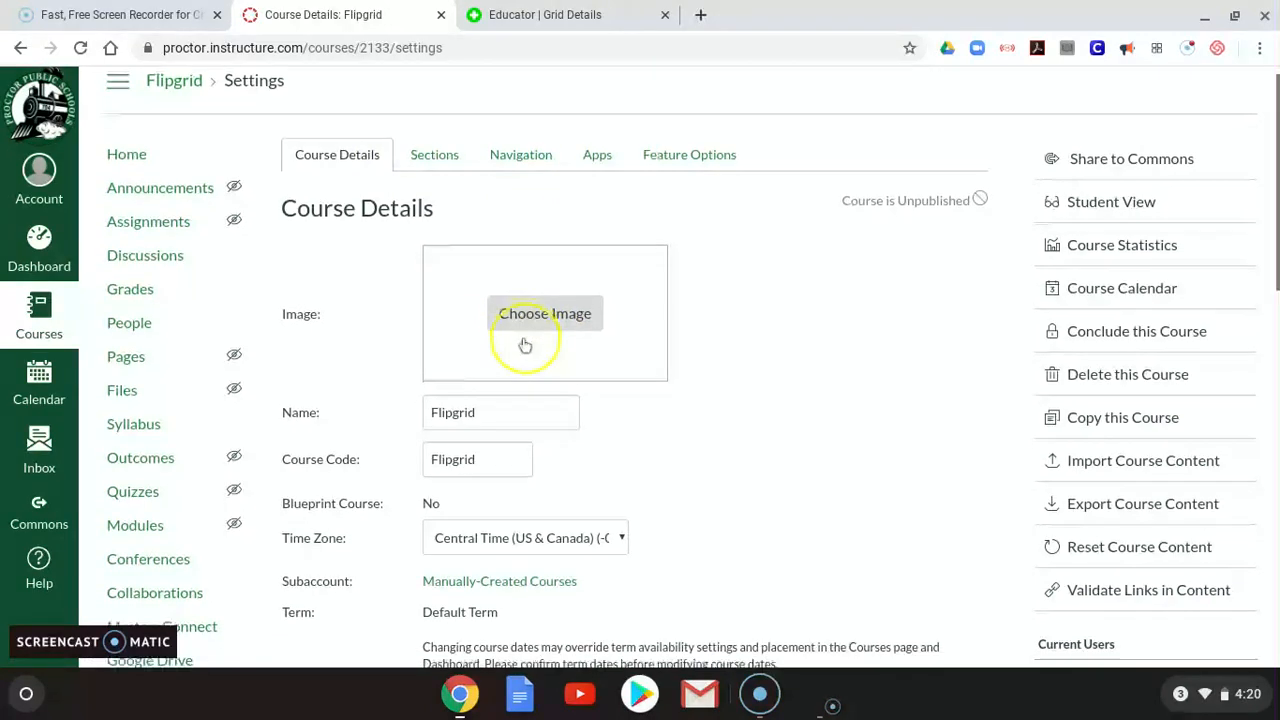
pyautogui.scroll(-1, 600, 432)
pyautogui.scroll(1, 590, 420)
pyautogui.scroll(-1, 640, 405)
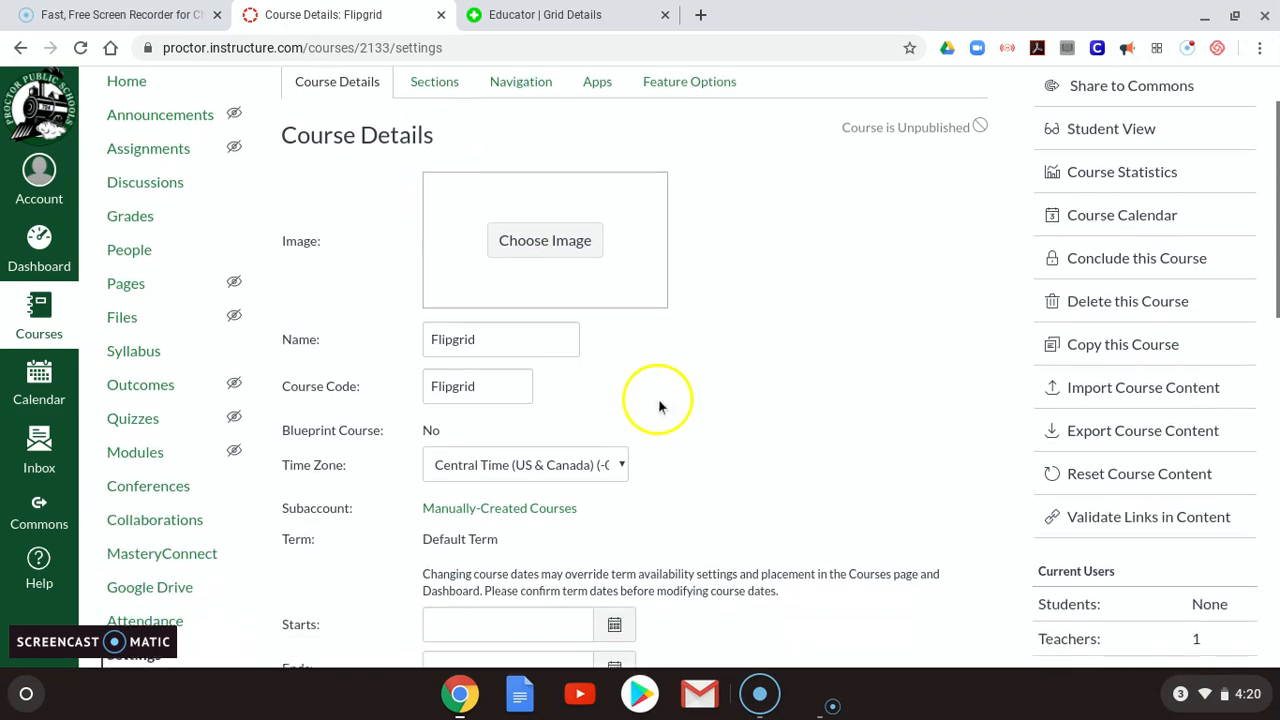
pyautogui.scroll(1, 660, 405)
pyautogui.scroll(1, 659, 400)
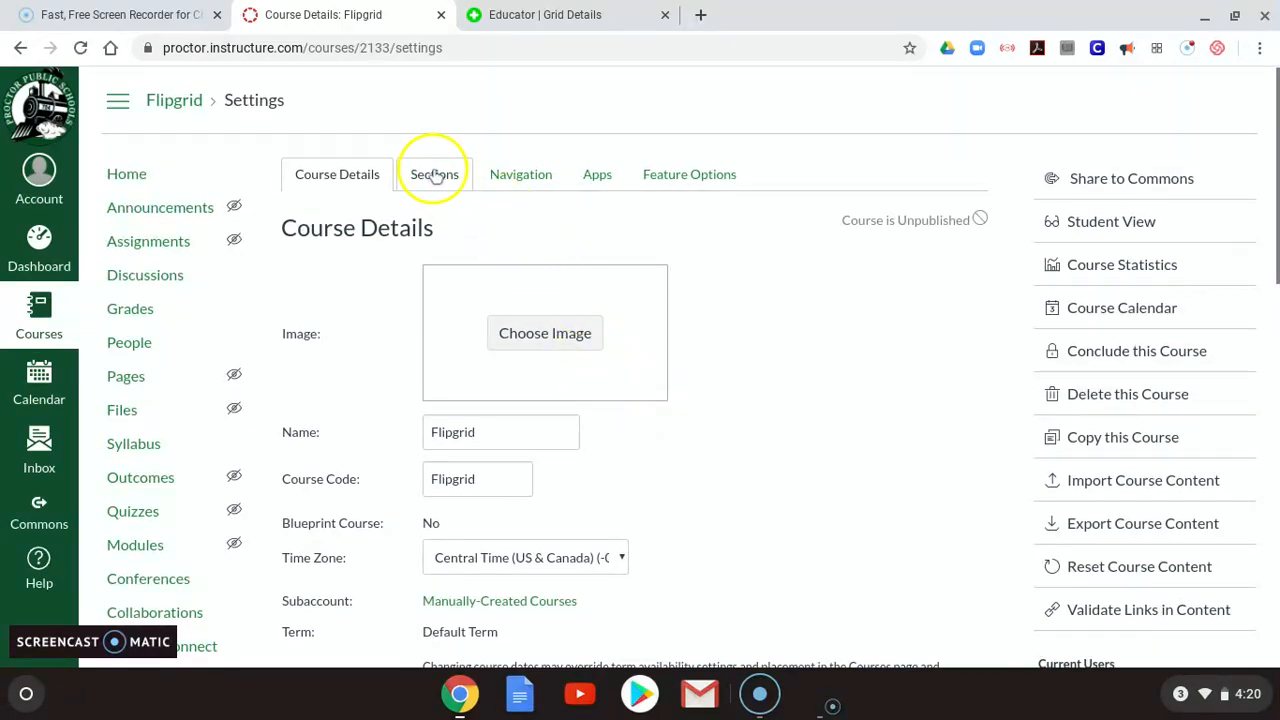
# - Search the course's external apps for "Flip" and open the Flipgrid app's details
pyautogui.click(605, 178)
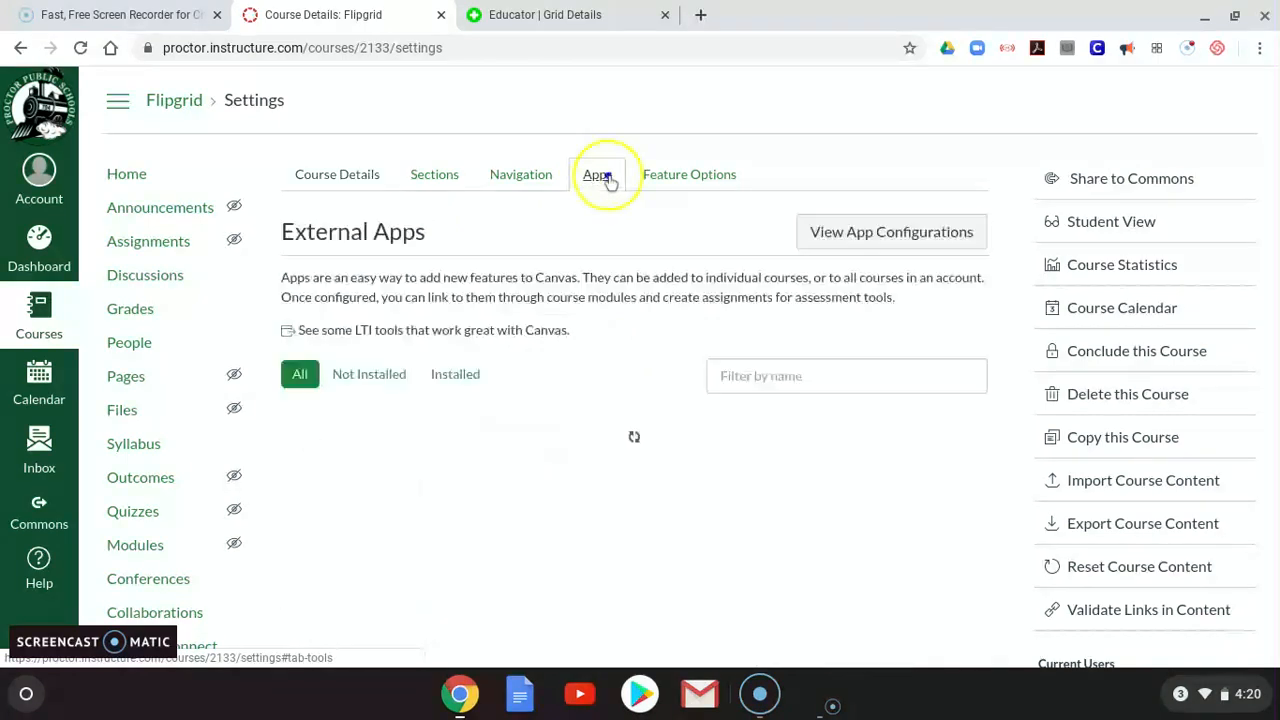
pyautogui.scroll(-1, 745, 370)
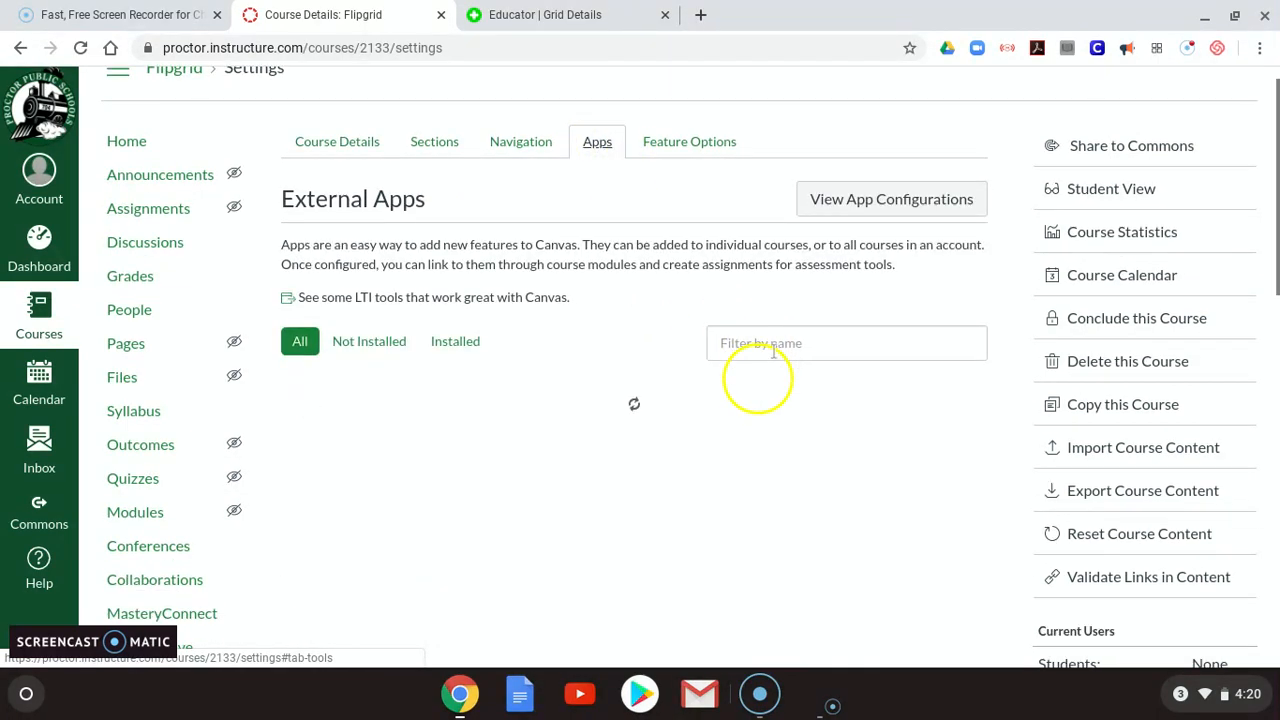
pyautogui.click(791, 345)
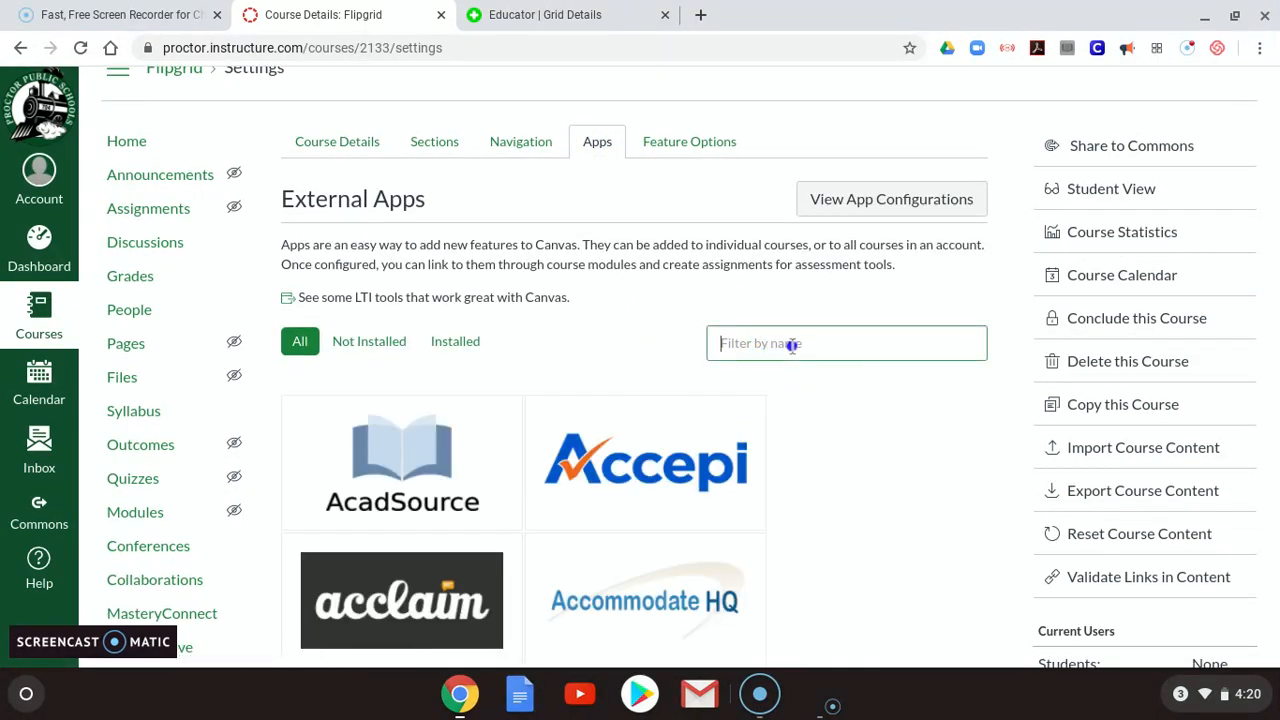
pyautogui.write('Fl')
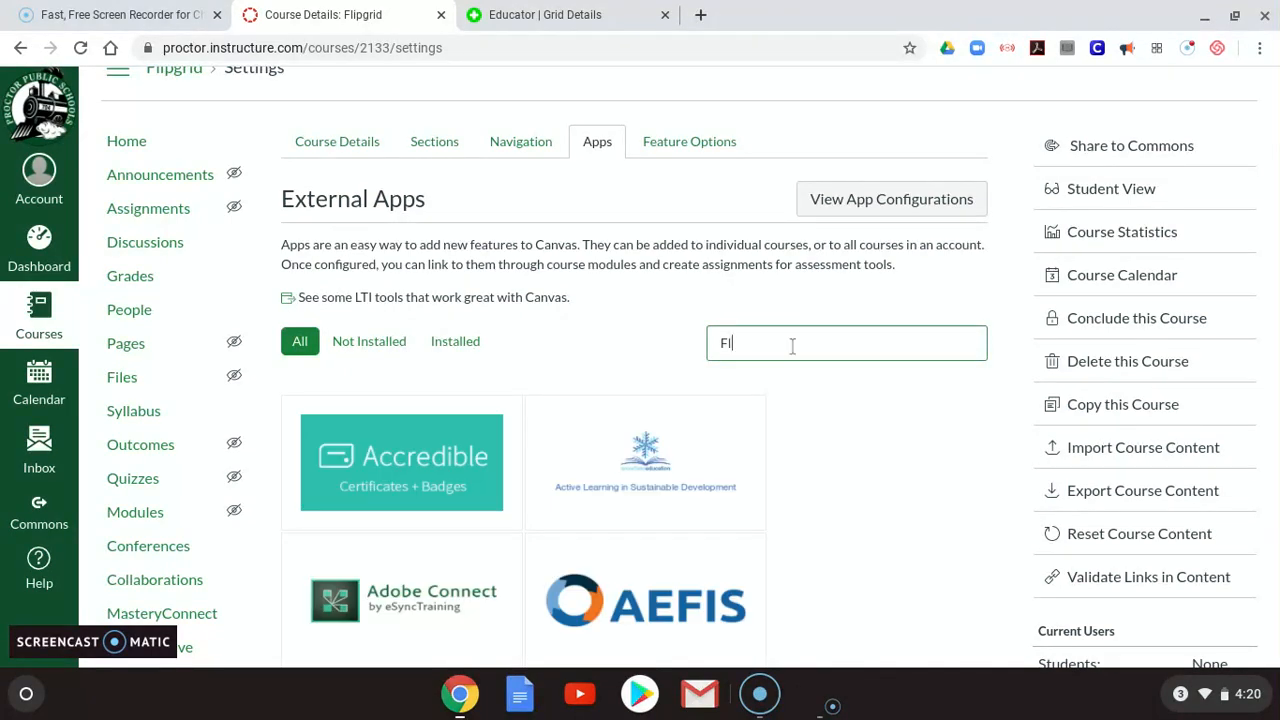
pyautogui.write('rip')
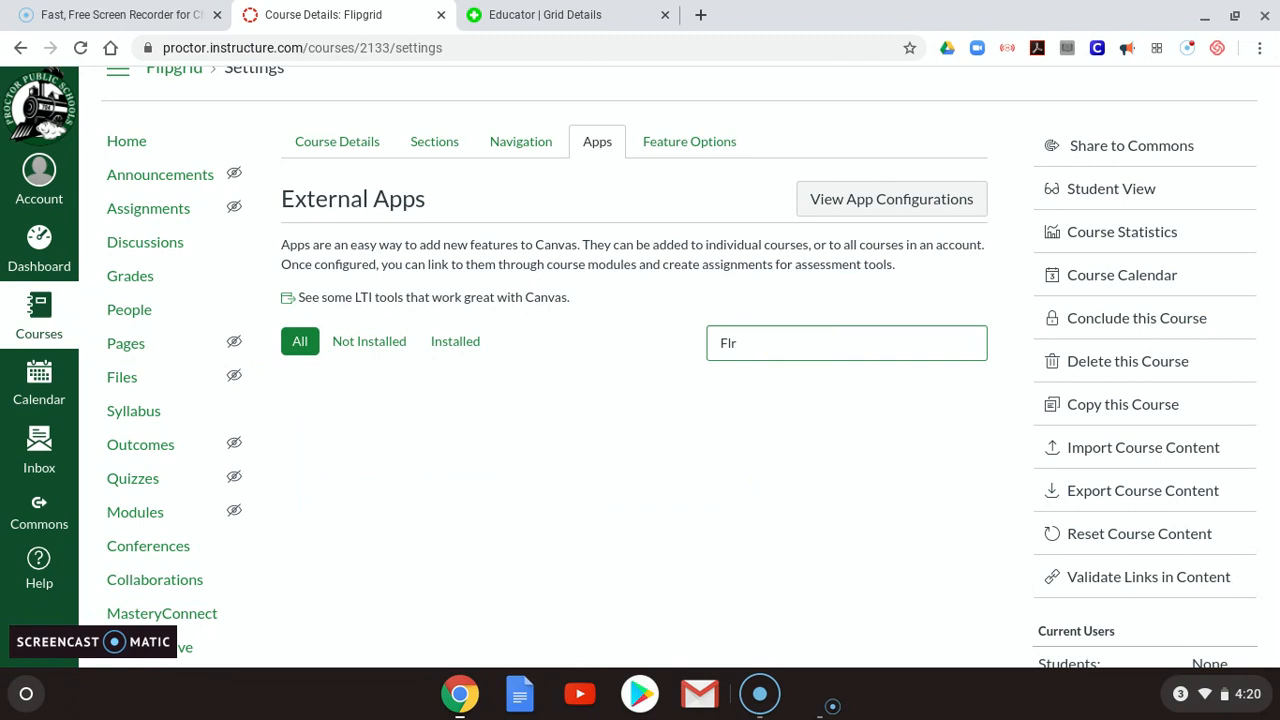
pyautogui.press('BackSpace')
pyautogui.write('ip')
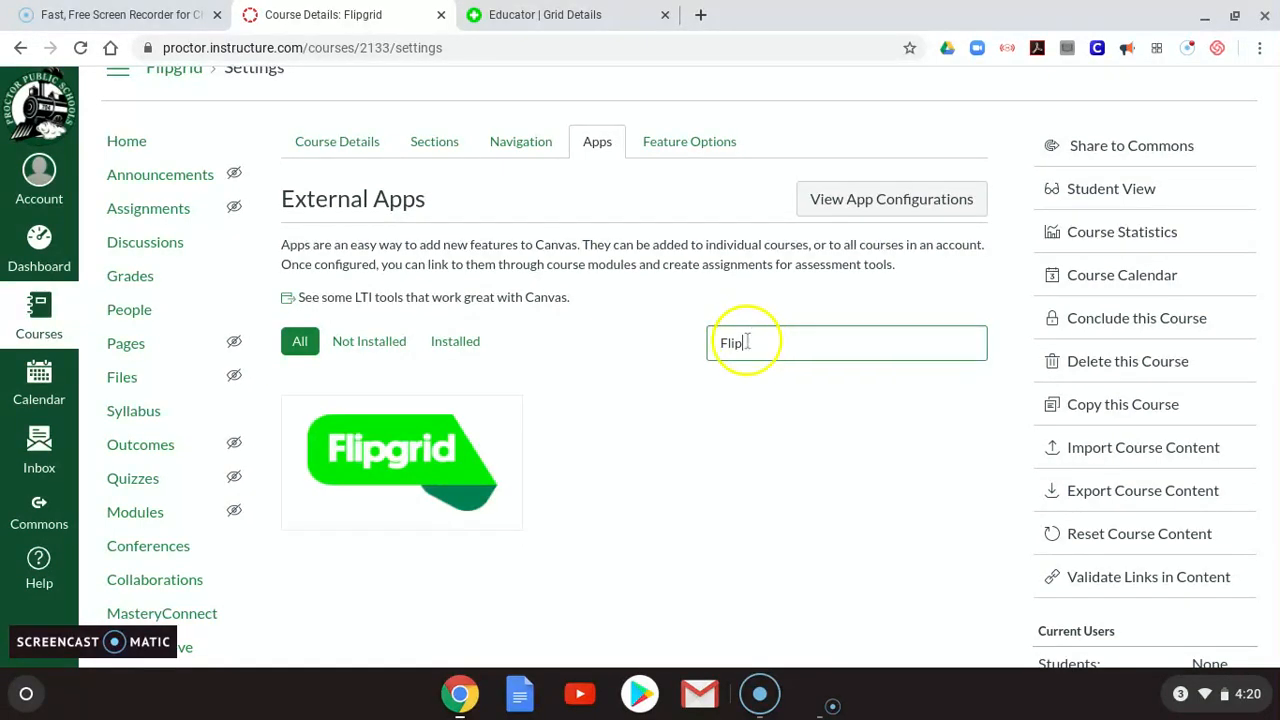
pyautogui.click(460, 443)
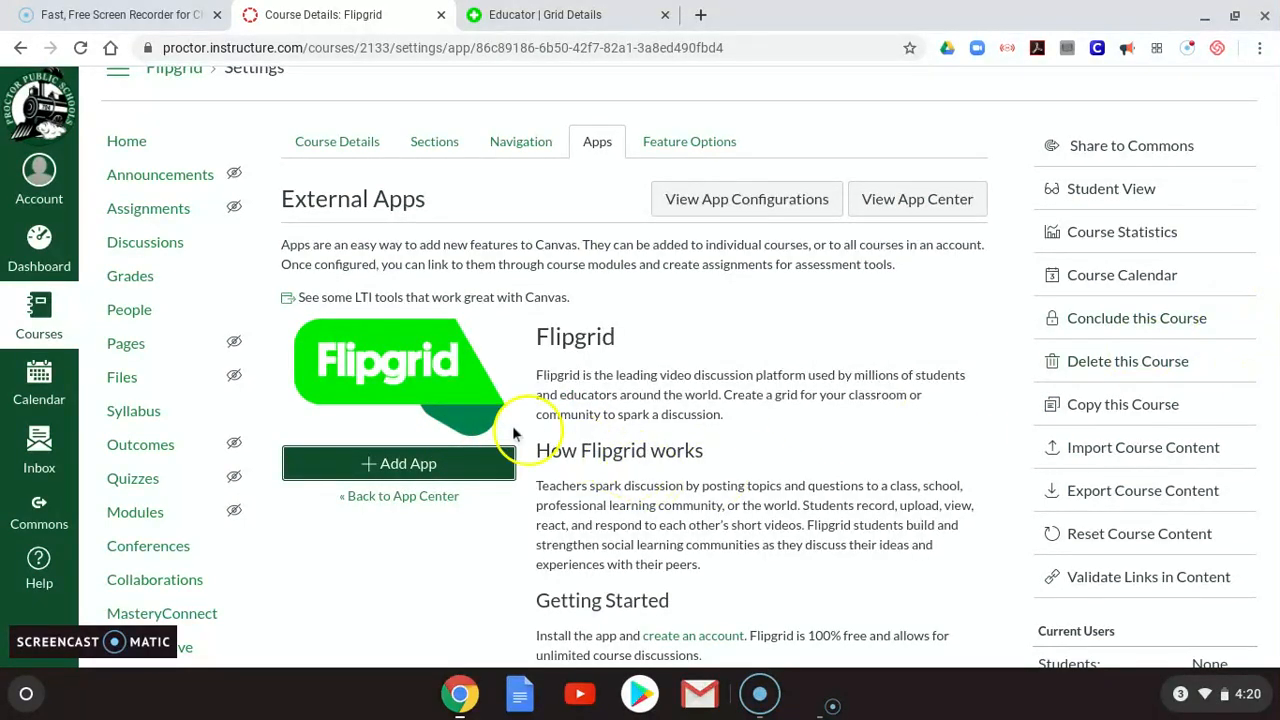
# - Start adding the Flipgrid app to the course, bringing up its consumer key and shared secret form
pyautogui.scroll(-1, 463, 445)
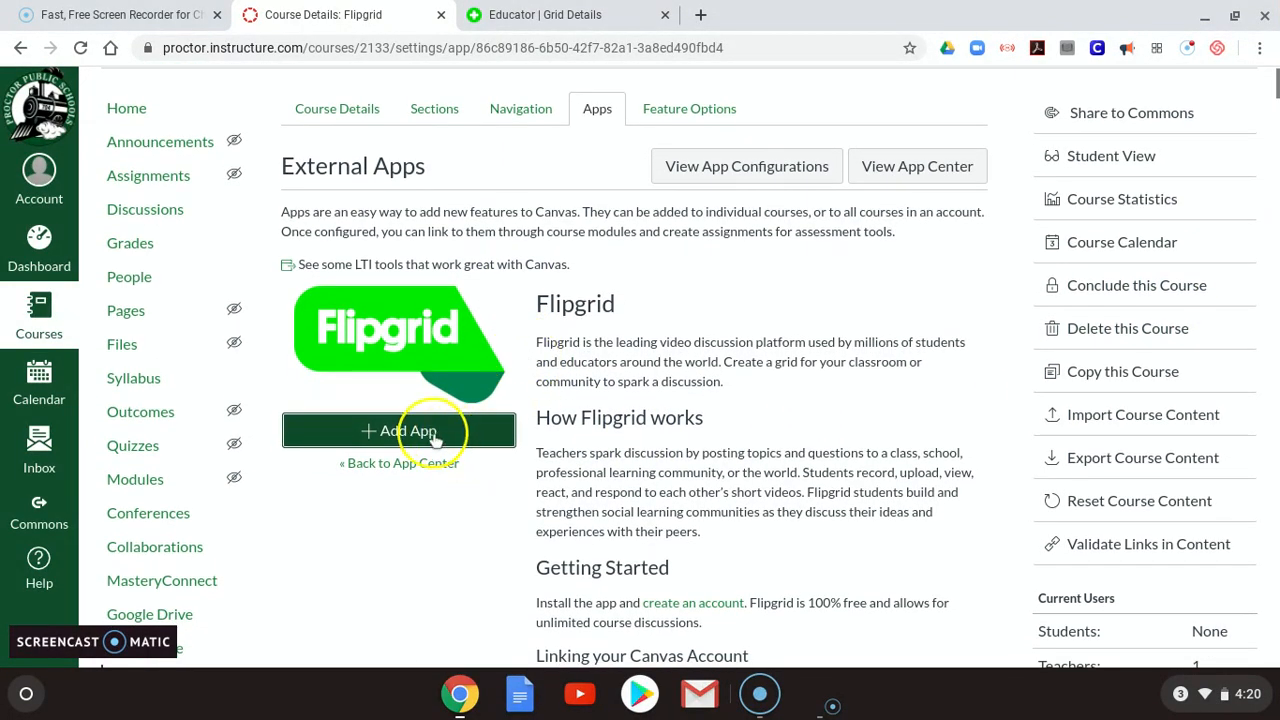
pyautogui.click(440, 432)
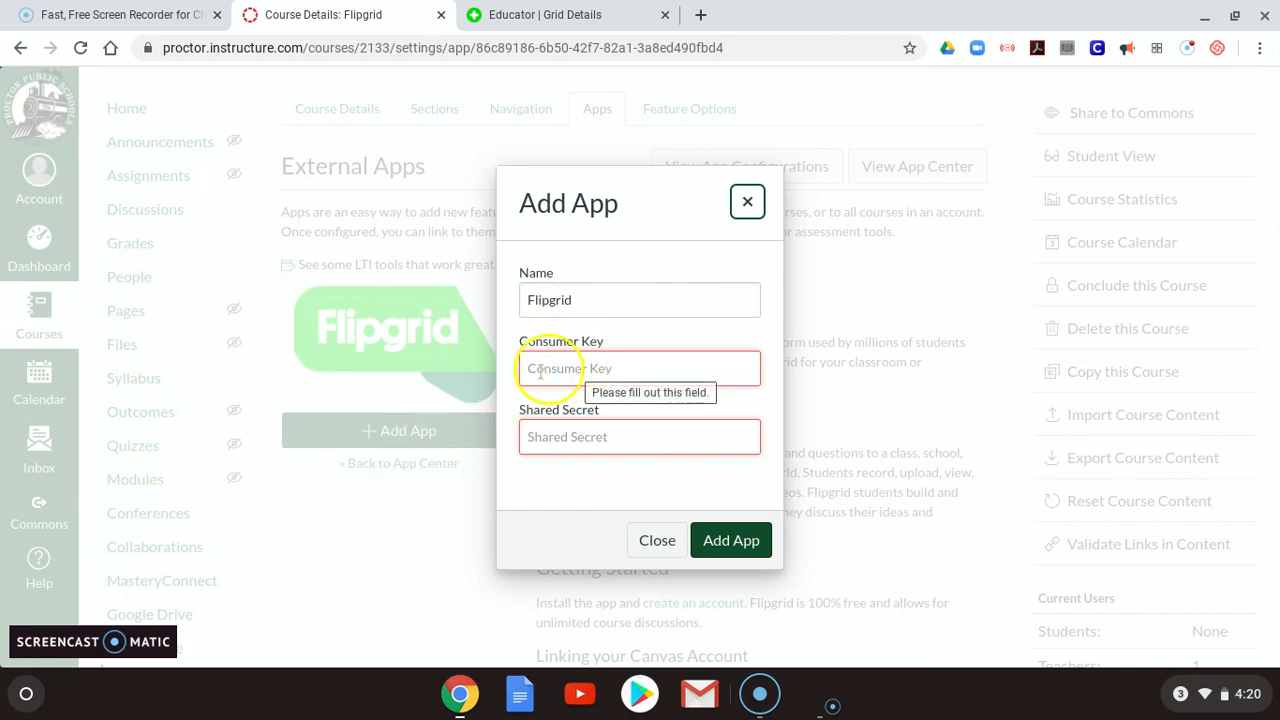
pyautogui.click(568, 437)
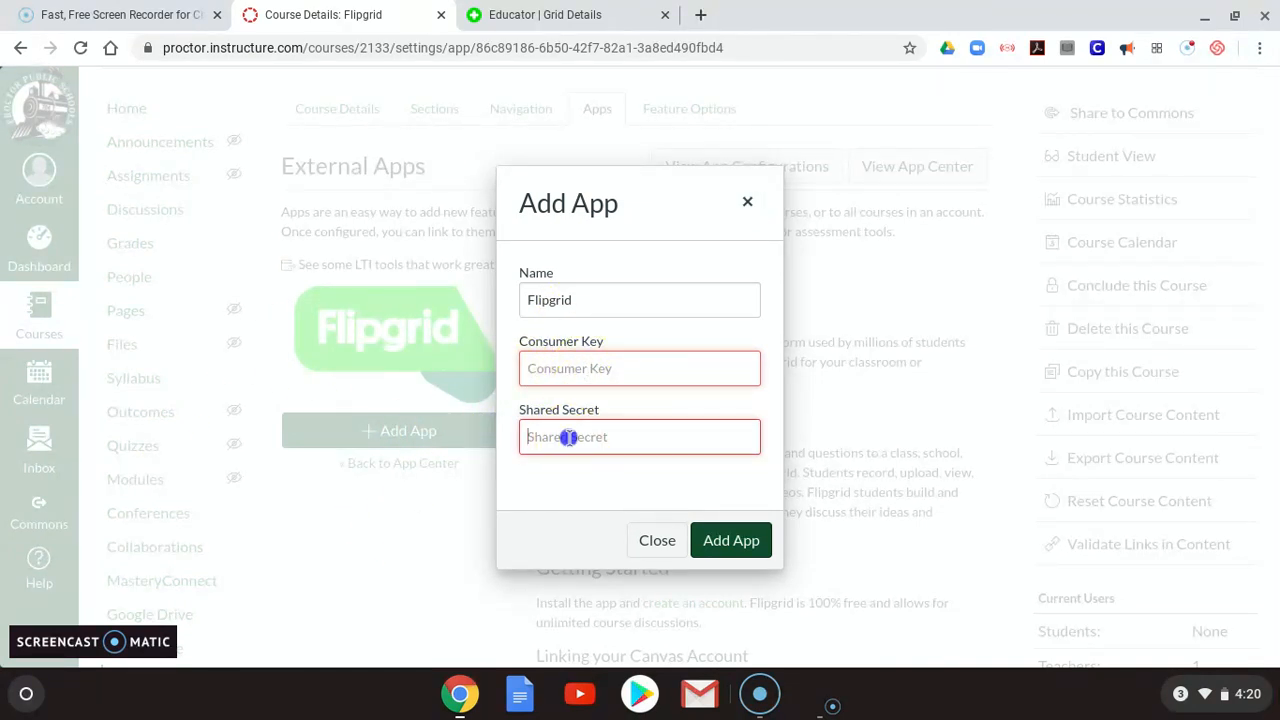
# - Switch to the Flipgrid site and open the account's integrations page
pyautogui.click(545, 12)
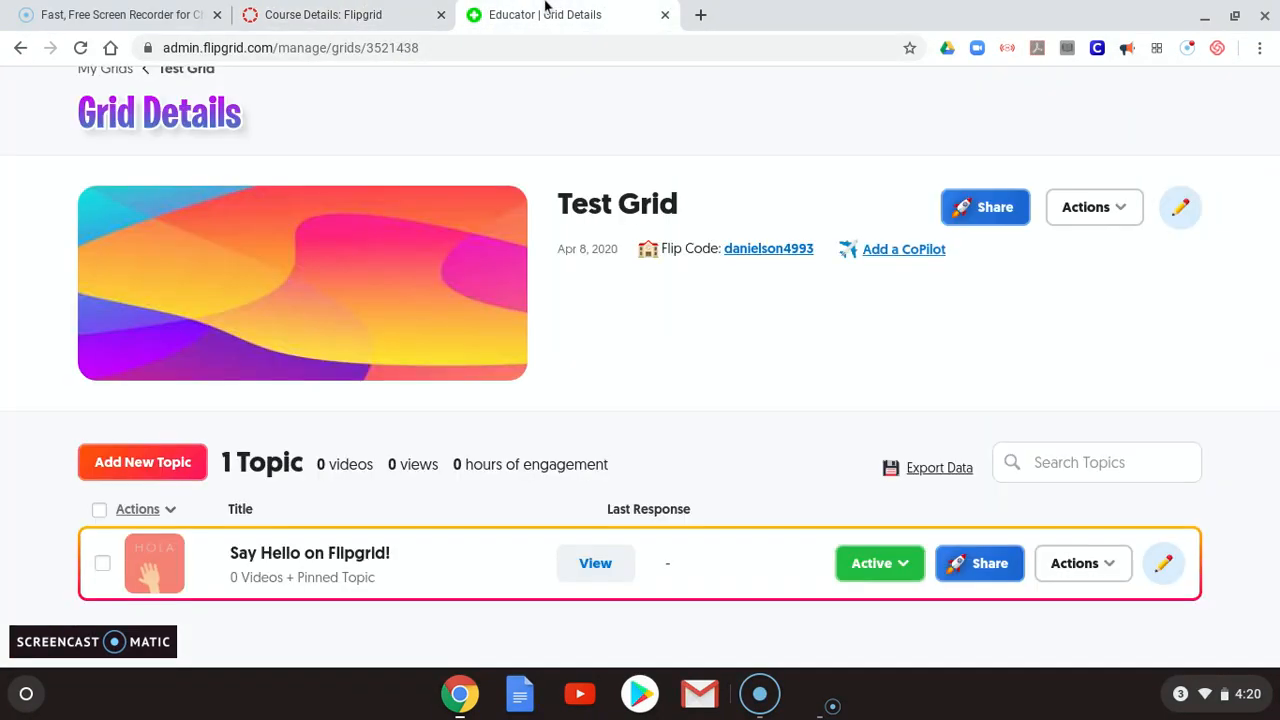
pyautogui.scroll(1, 752, 294)
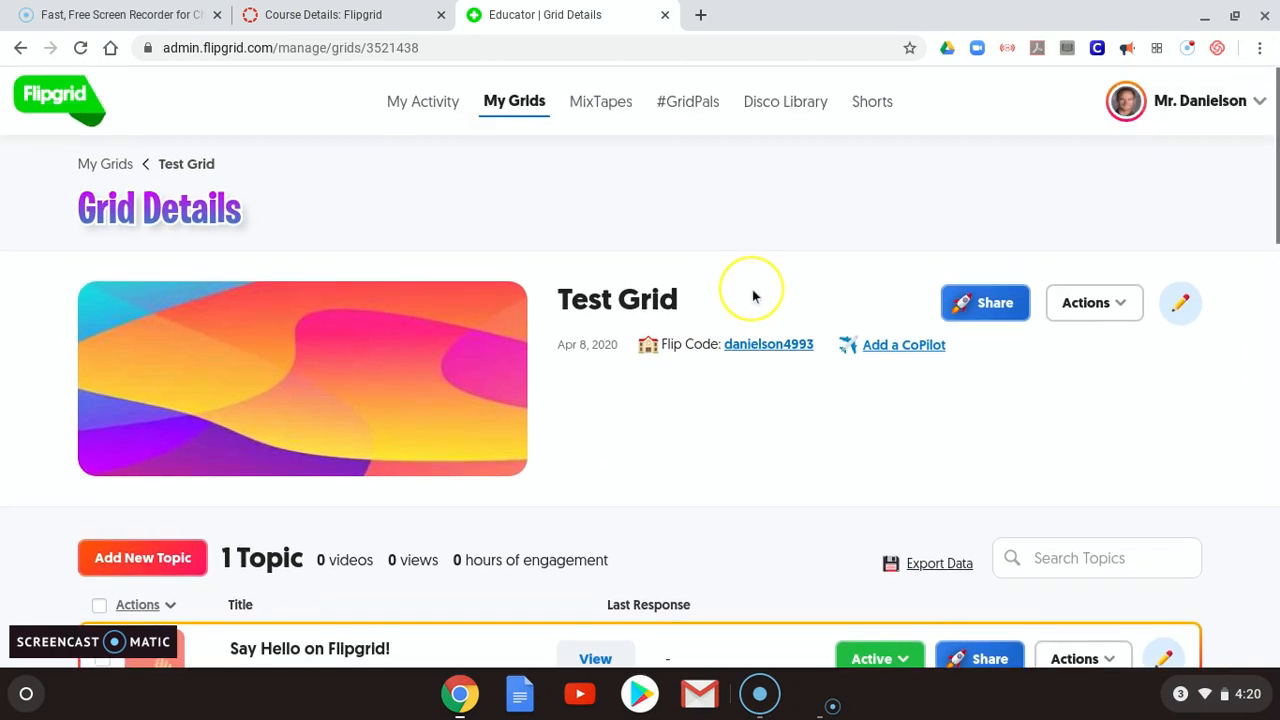
pyautogui.click(1258, 107)
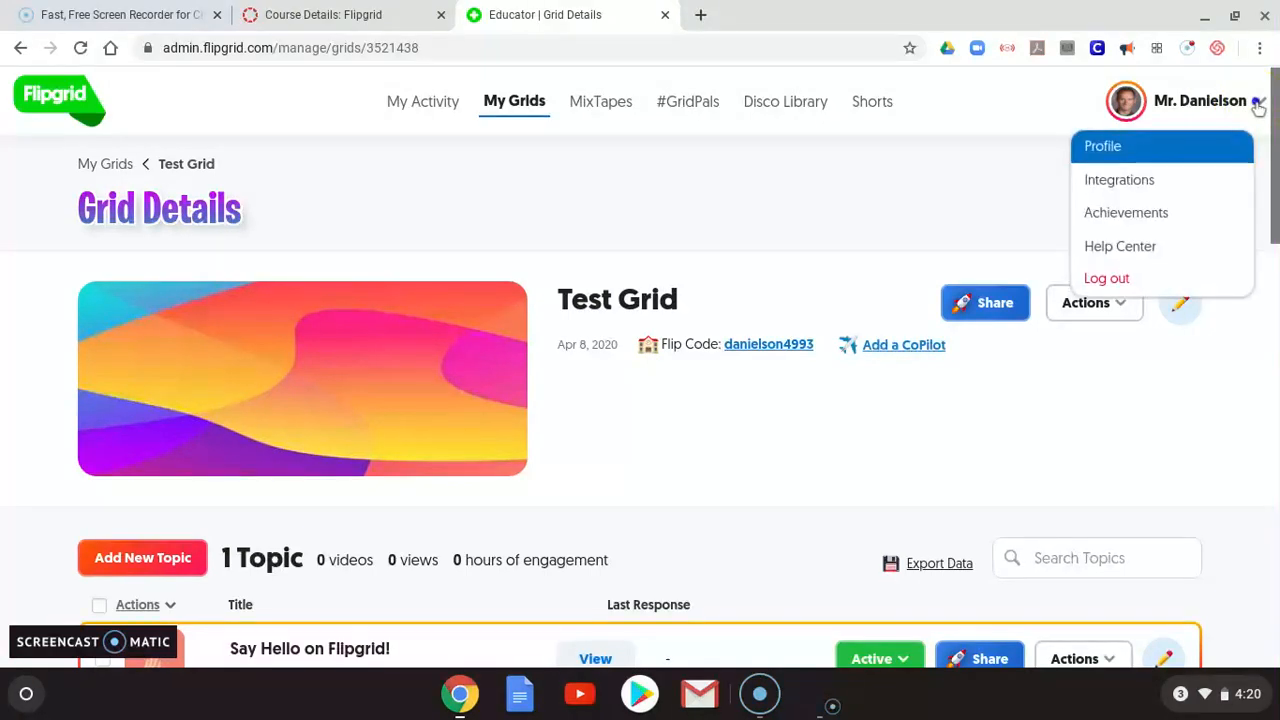
pyautogui.click(1117, 182)
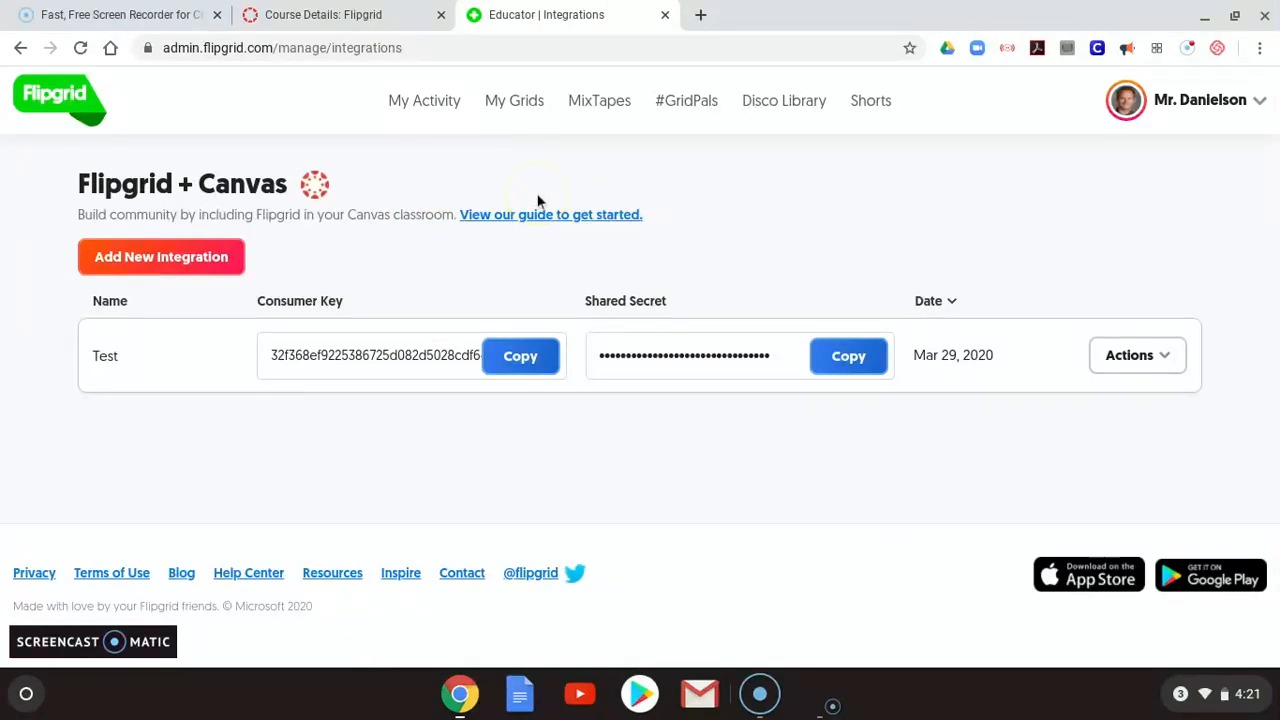
# - Copy the Test integration's consumer key and paste it into the Consumer Key field of the Canvas Add App form
pyautogui.click(509, 355)
pyautogui.click(527, 360)
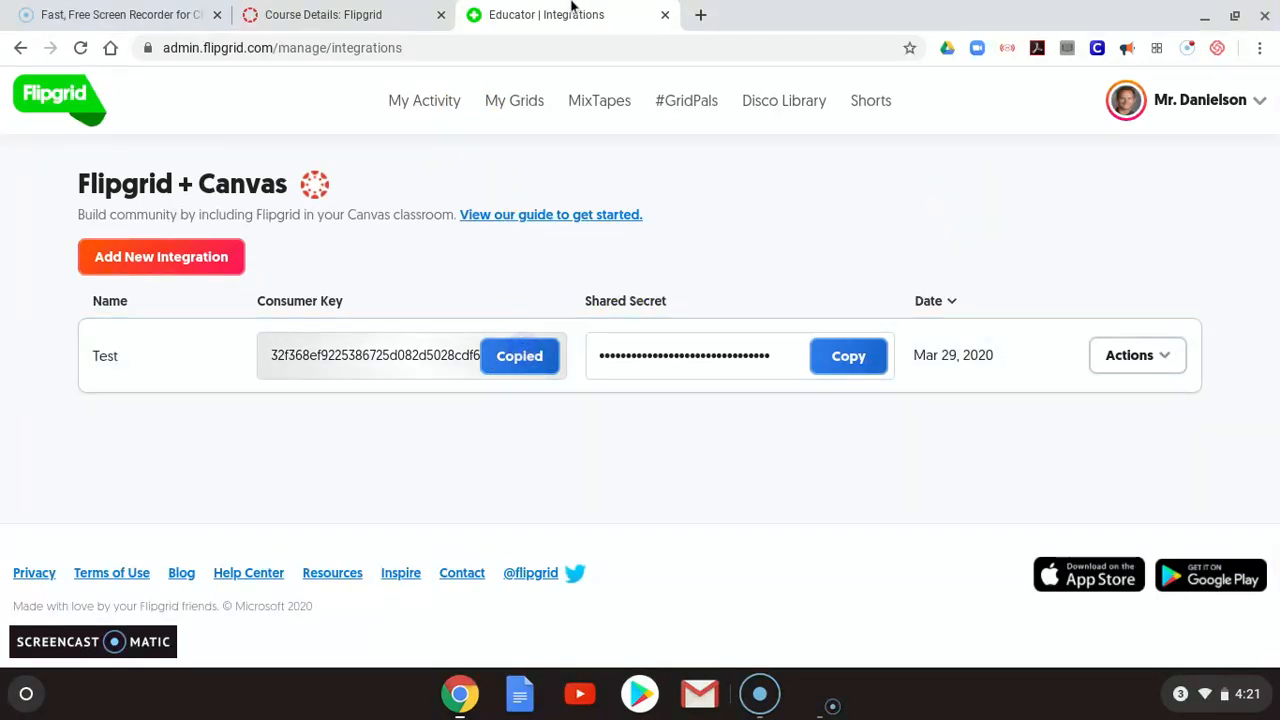
pyautogui.click(364, 10)
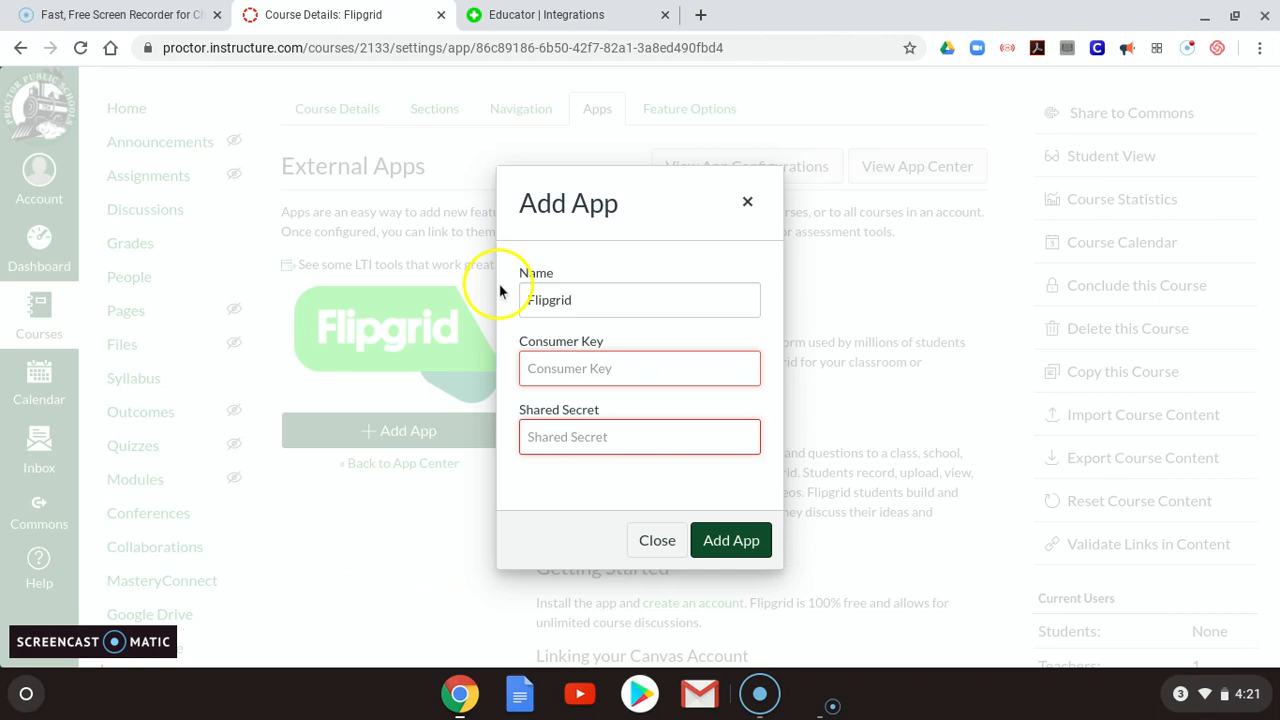
pyautogui.rightClick(543, 375)
pyautogui.click(591, 202)
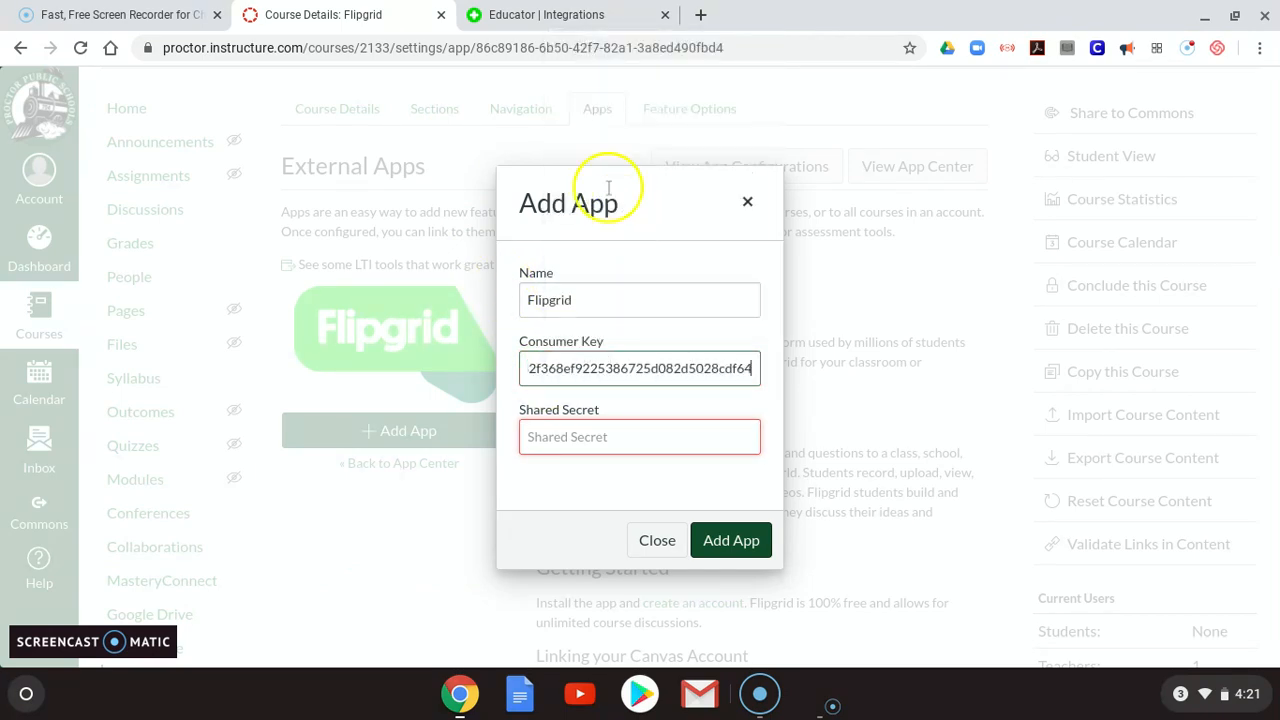
# - Copy the Test integration's shared secret from Flipgrid into the Canvas Shared Secret field and add the app
pyautogui.click(546, 14)
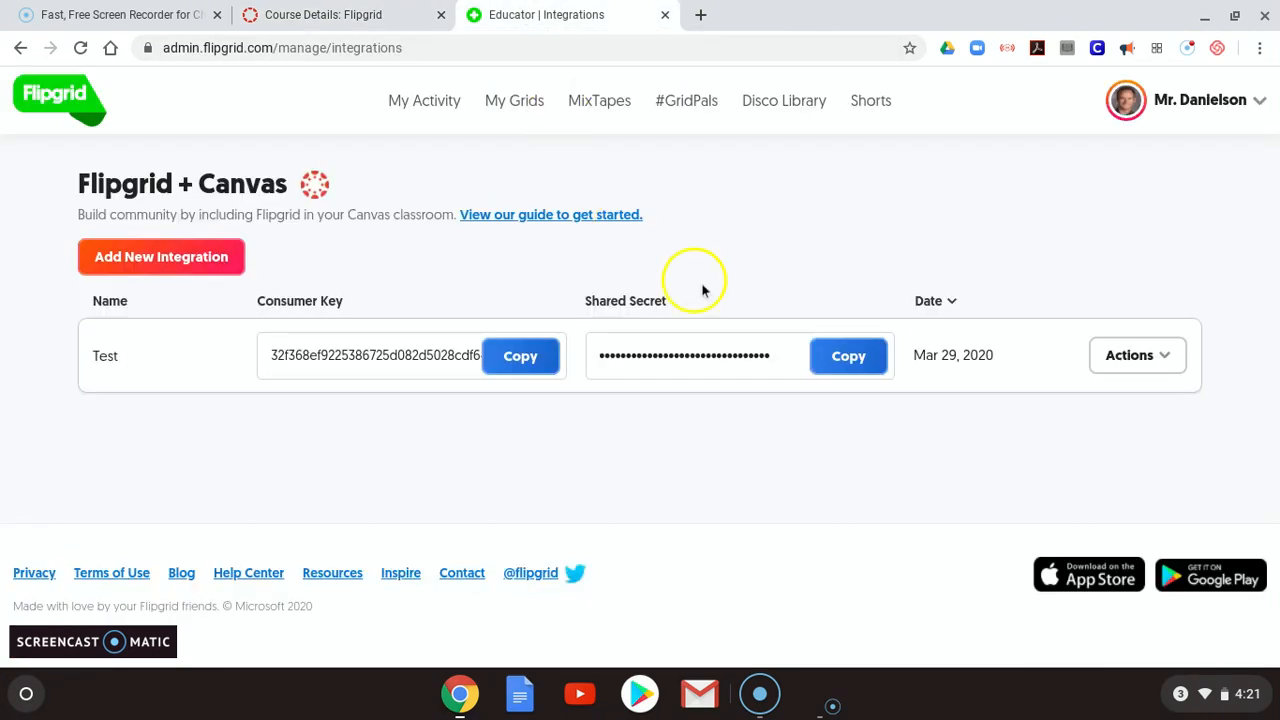
pyautogui.click(829, 367)
pyautogui.click(380, 14)
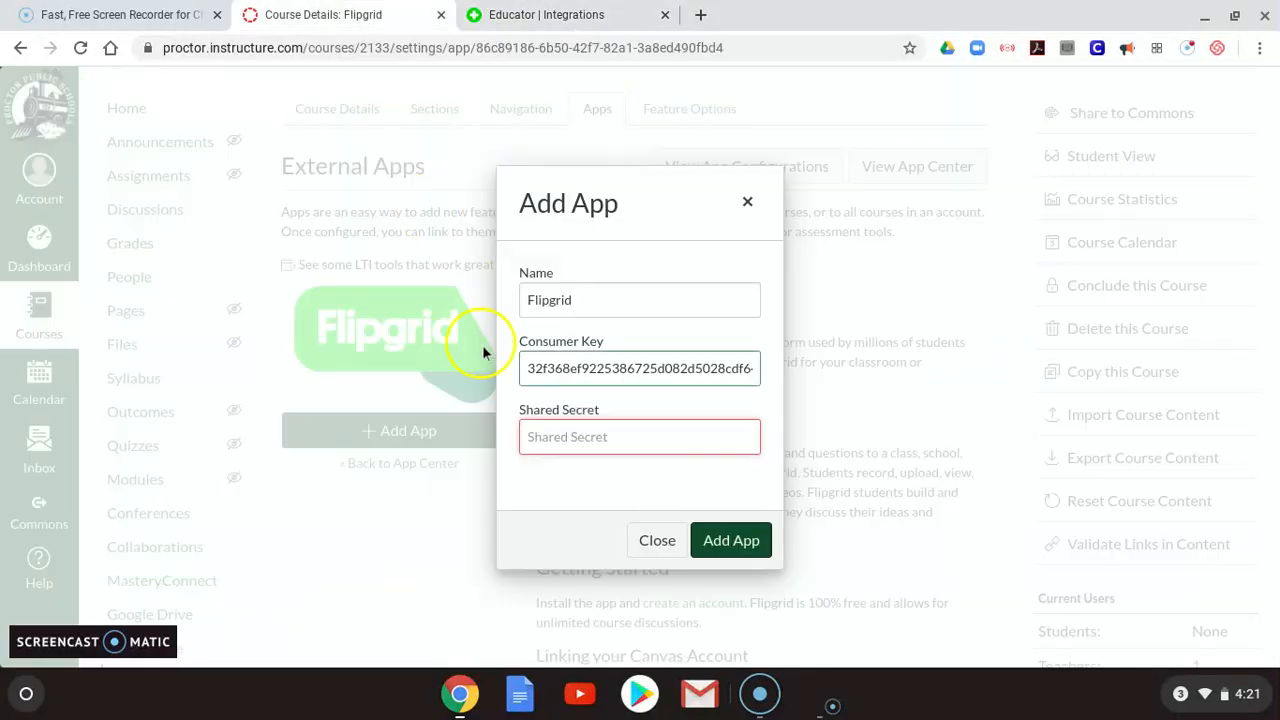
pyautogui.rightClick(557, 447)
pyautogui.click(612, 270)
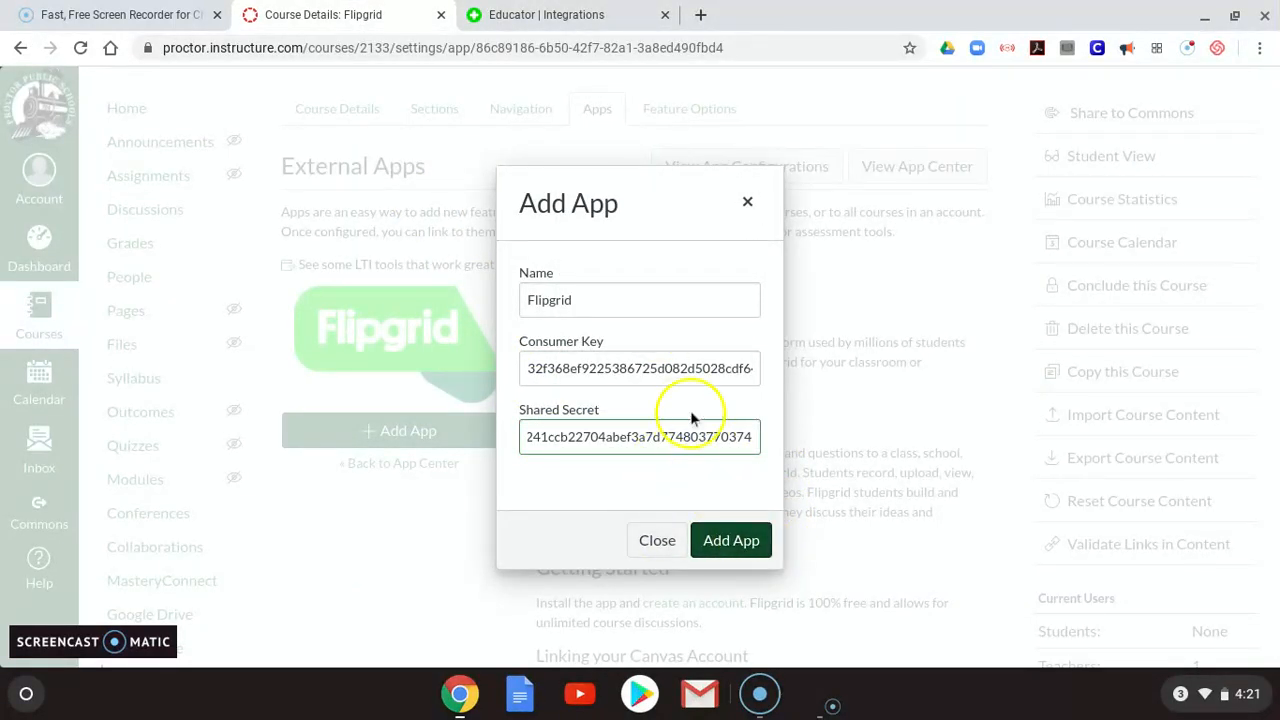
pyautogui.click(733, 542)
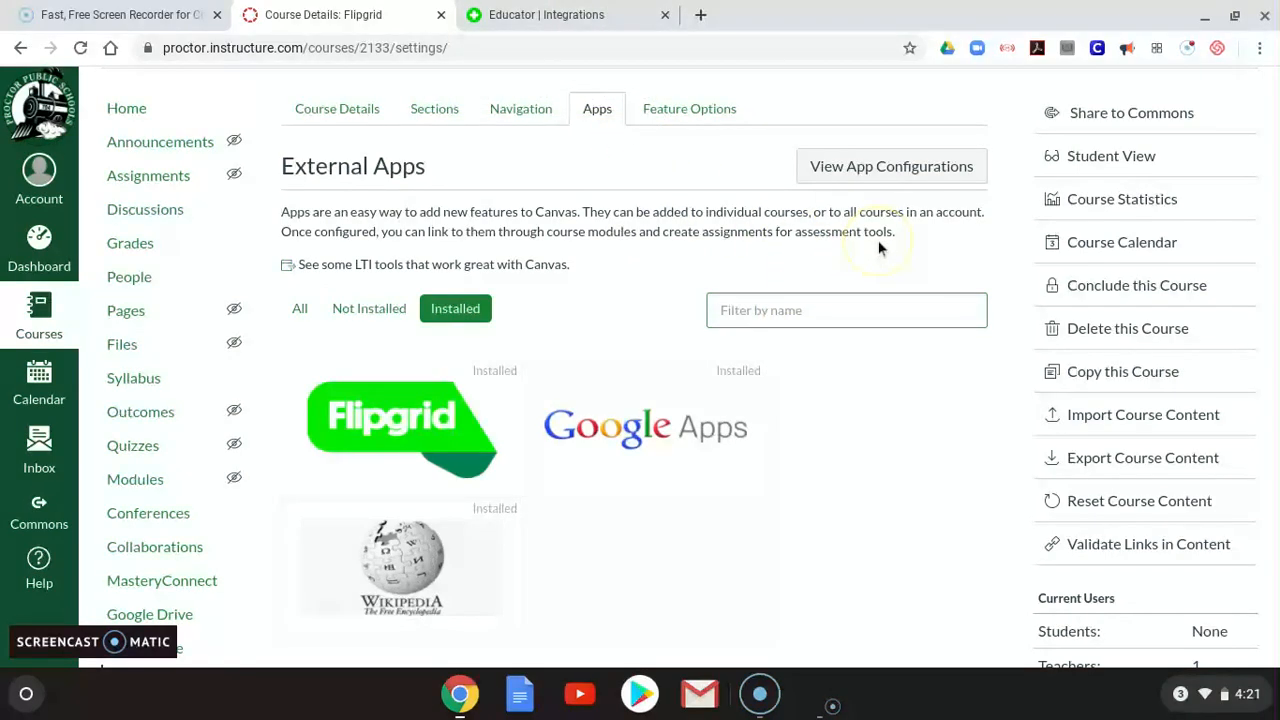
# - View the course's app configurations and open the Flipgrid app for editing
pyautogui.click(834, 172)
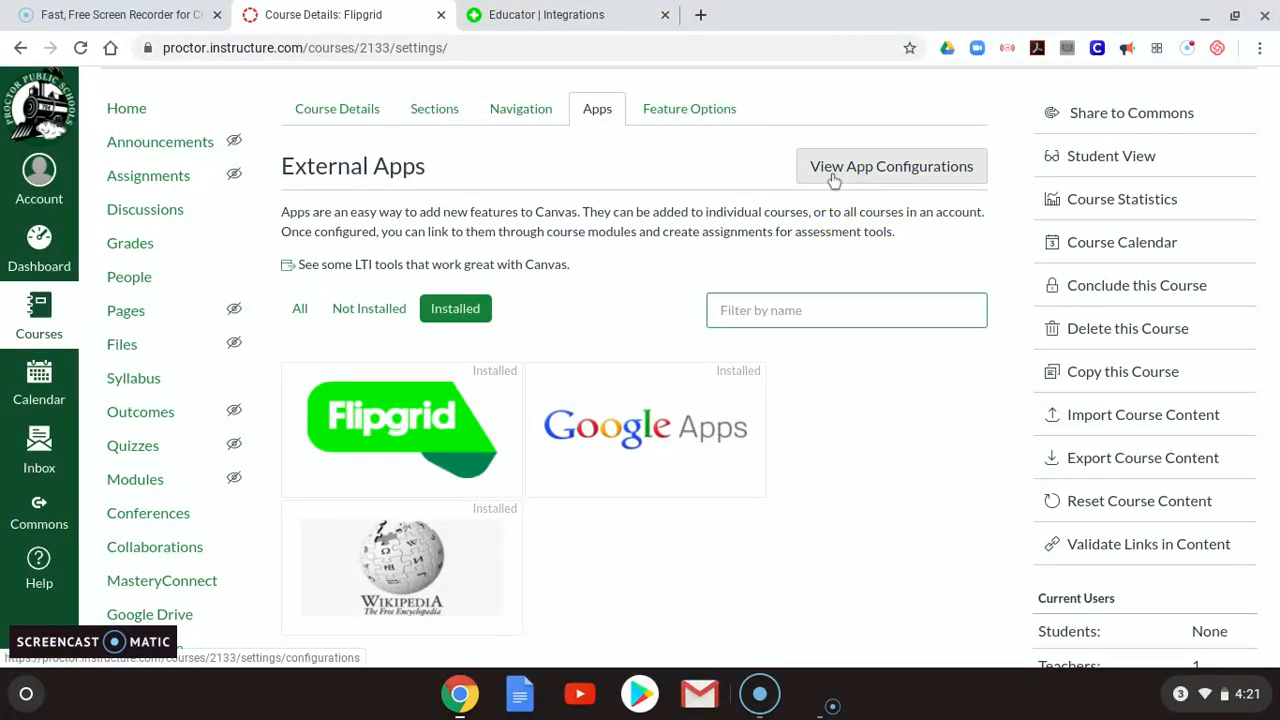
pyautogui.click(882, 172)
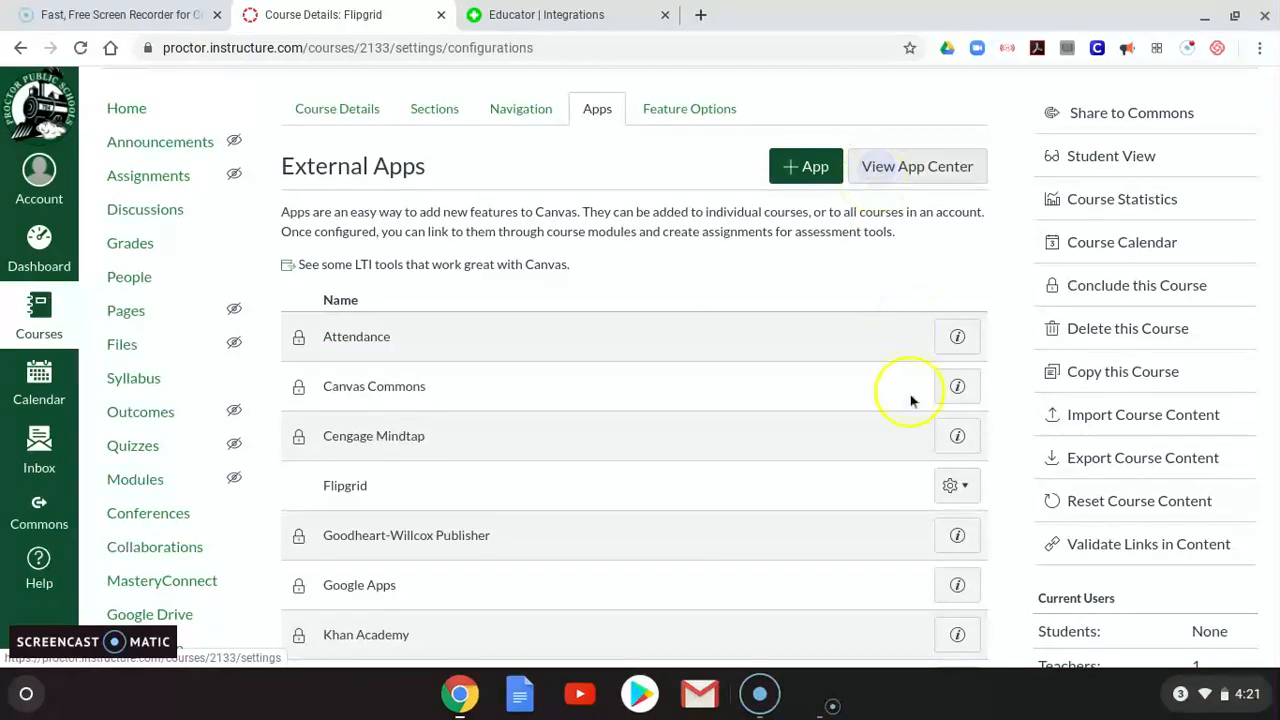
pyautogui.scroll(-1, 918, 398)
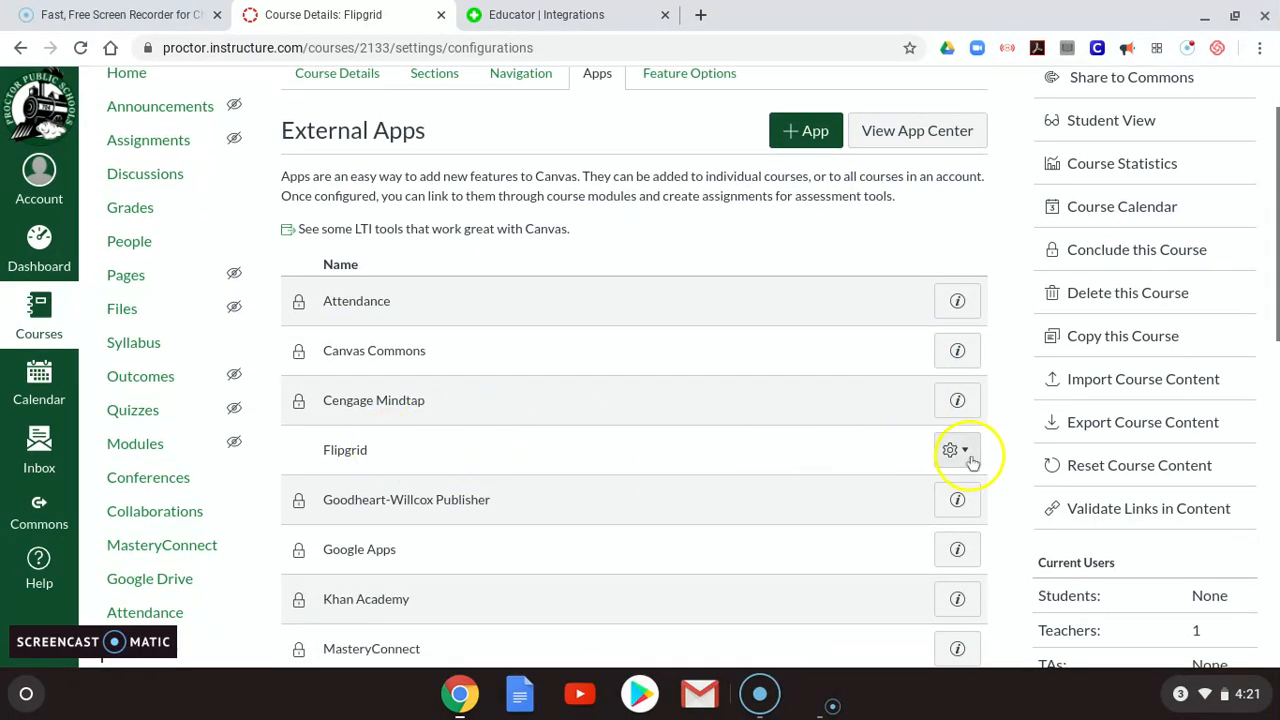
pyautogui.click(960, 455)
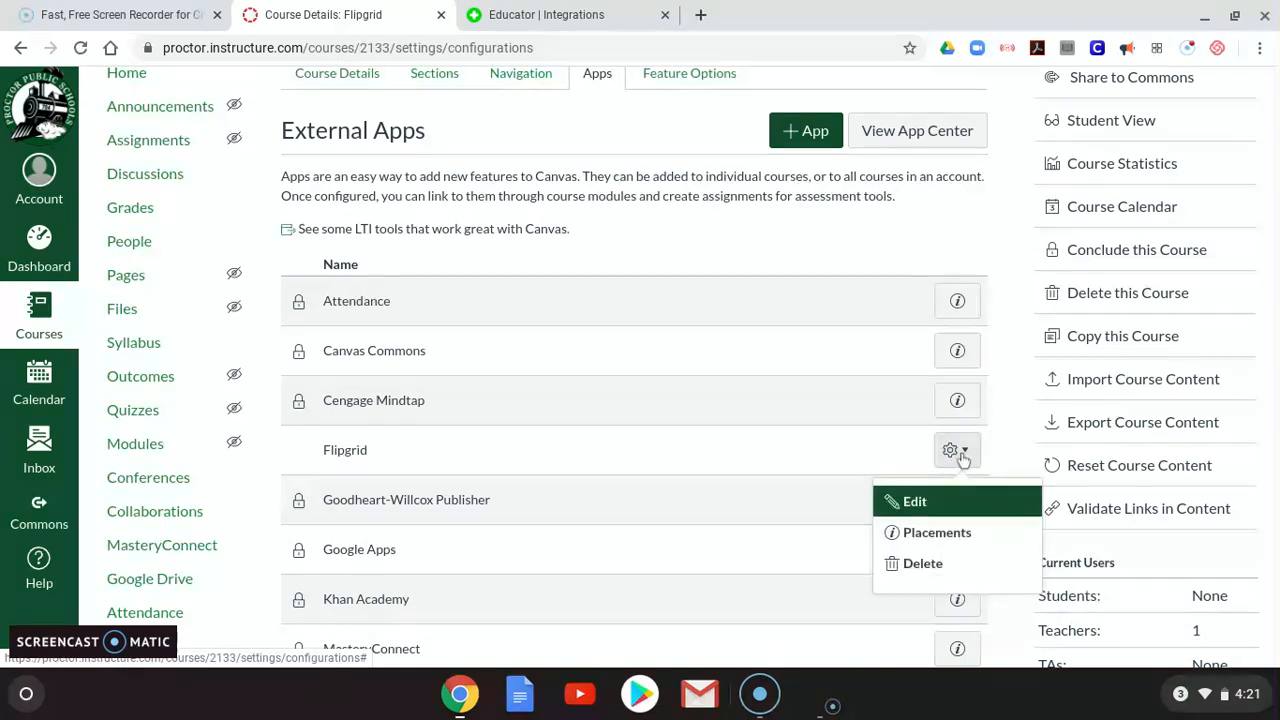
pyautogui.click(932, 500)
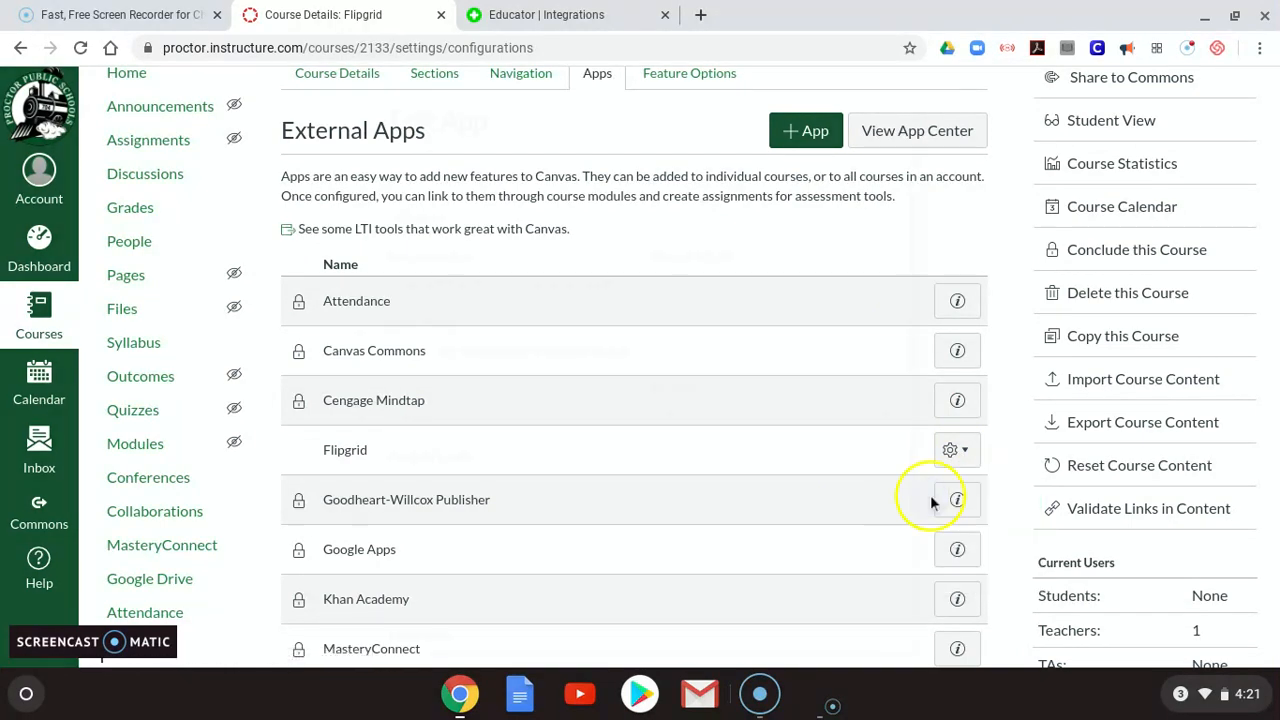
# - Copy the Flipgrid app's full launch URL and close the edit form without saving
pyautogui.moveTo(644, 350); pyautogui.dragTo(400, 350)
pyautogui.rightClick(450, 351)
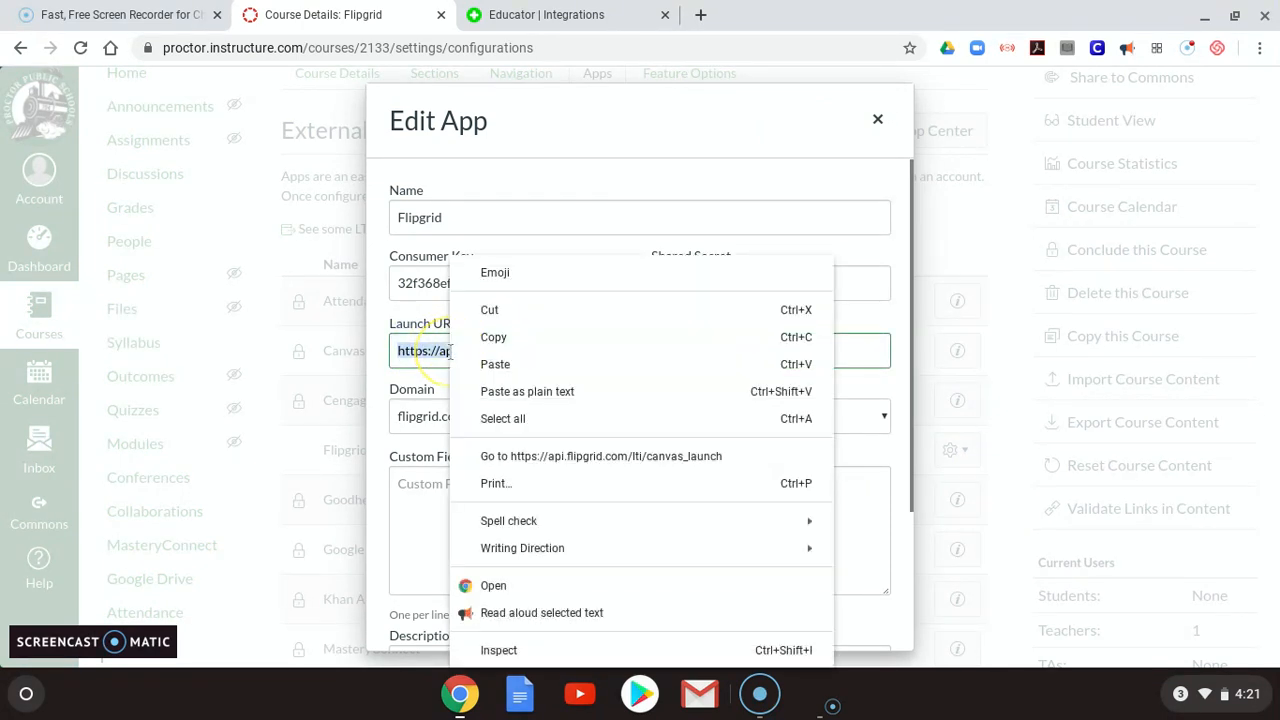
pyautogui.click(505, 341)
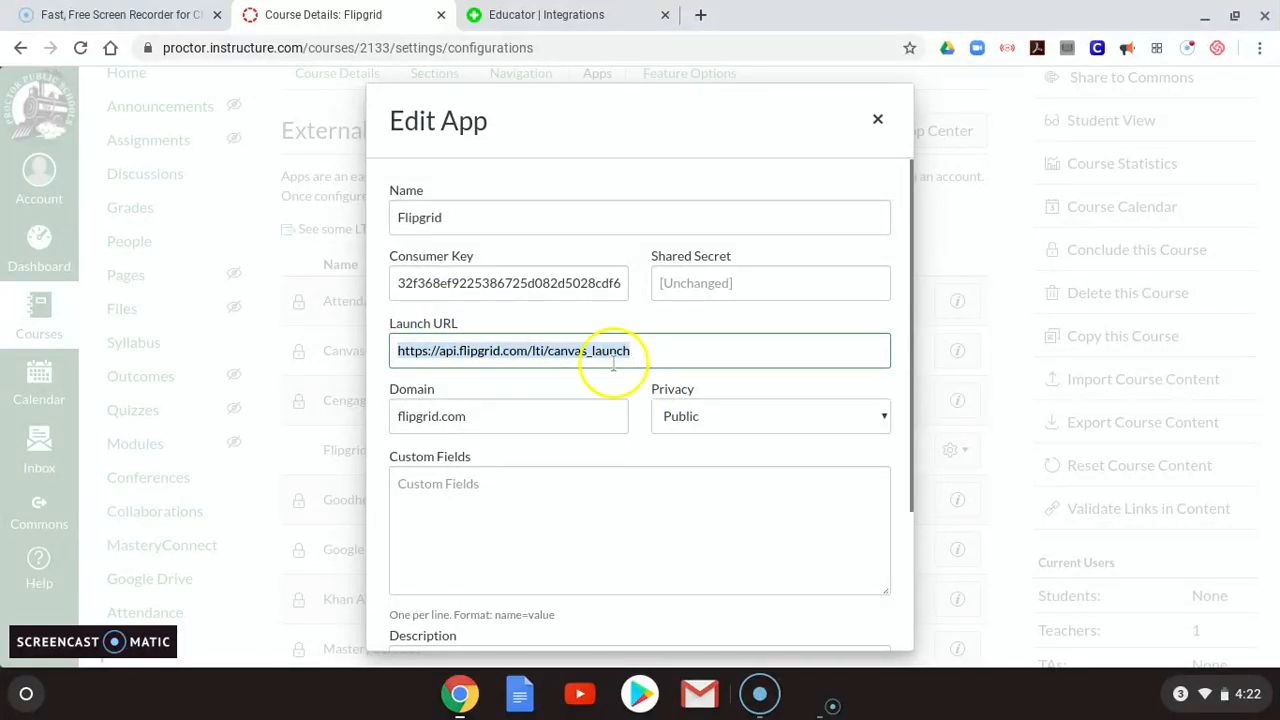
pyautogui.click(878, 122)
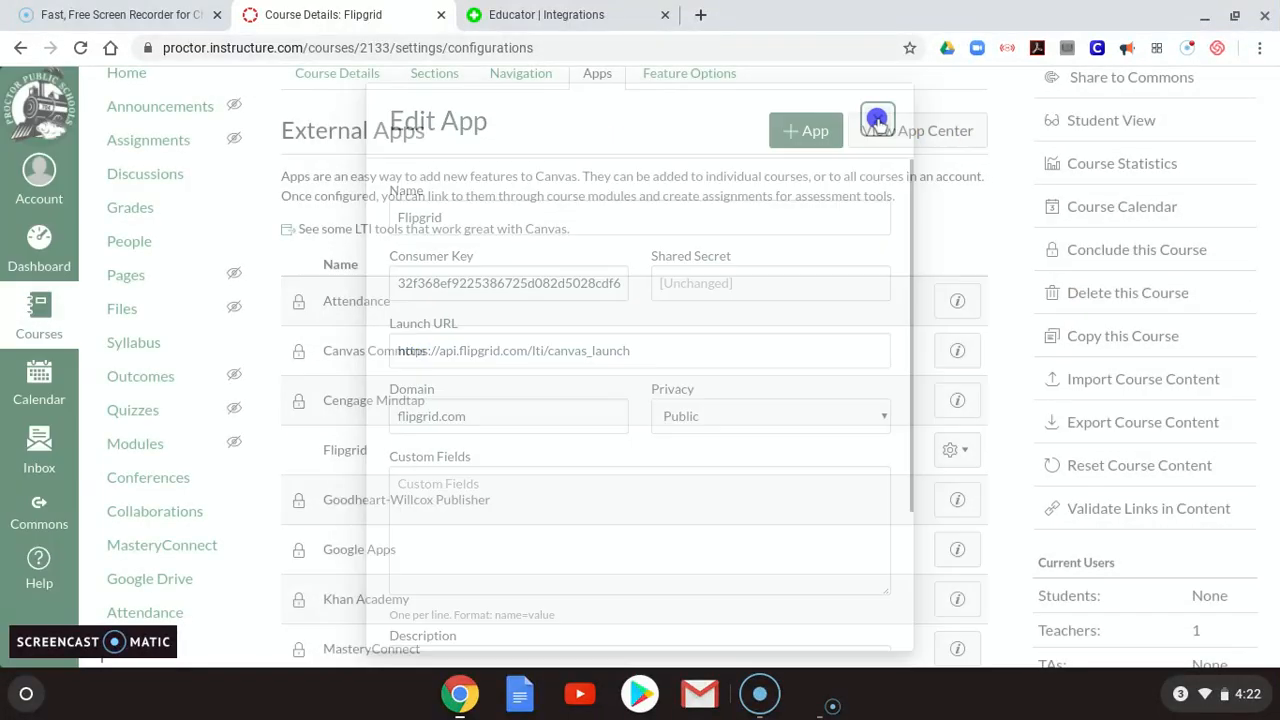
# - Return to the course home page and open the course's assignments
pyautogui.scroll(2, 260, 262)
pyautogui.click(143, 186)
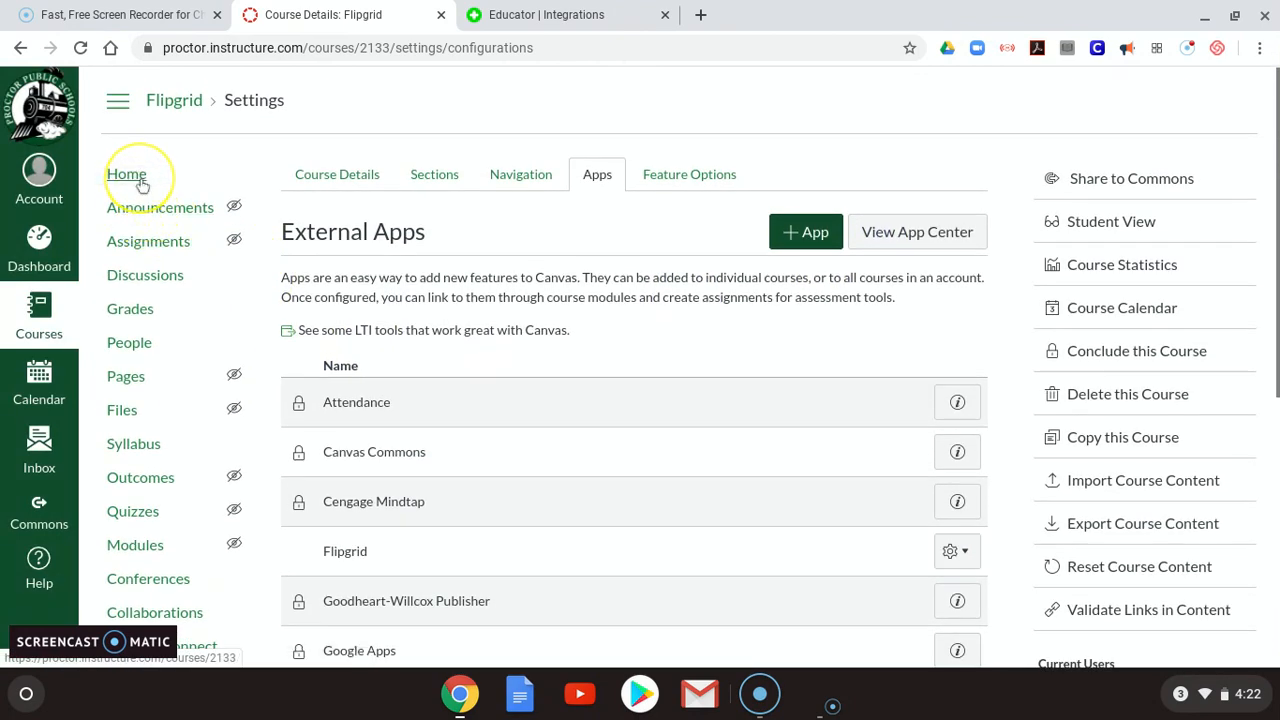
pyautogui.click(140, 186)
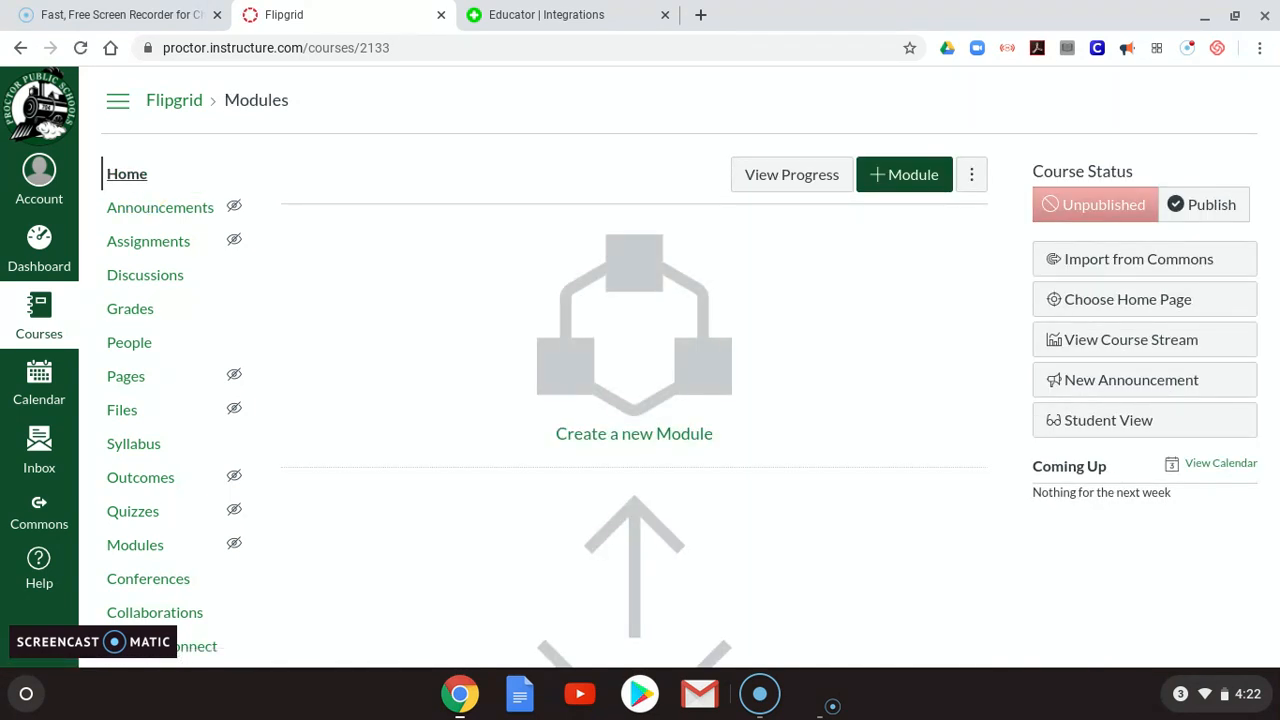
pyautogui.click(170, 243)
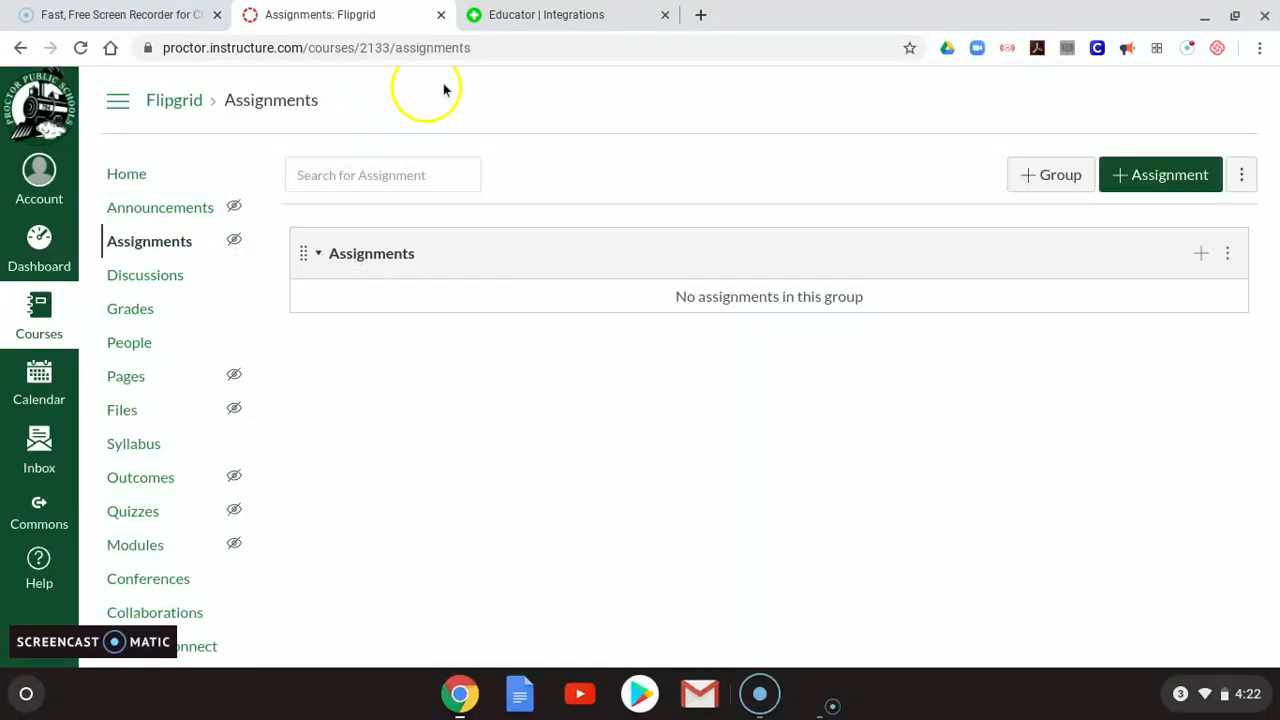
# - Create a new assignment named Flipgrid and enter "Instructions" as its description
pyautogui.click(1130, 186)
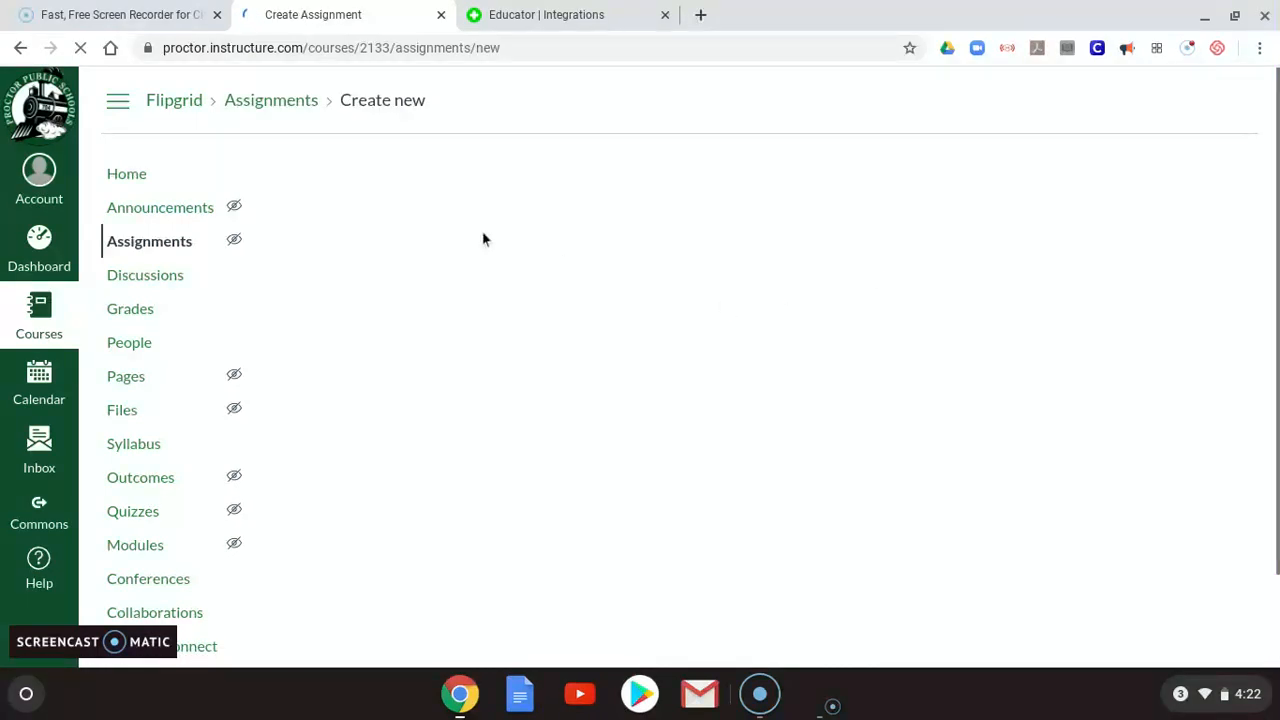
pyautogui.click(409, 228)
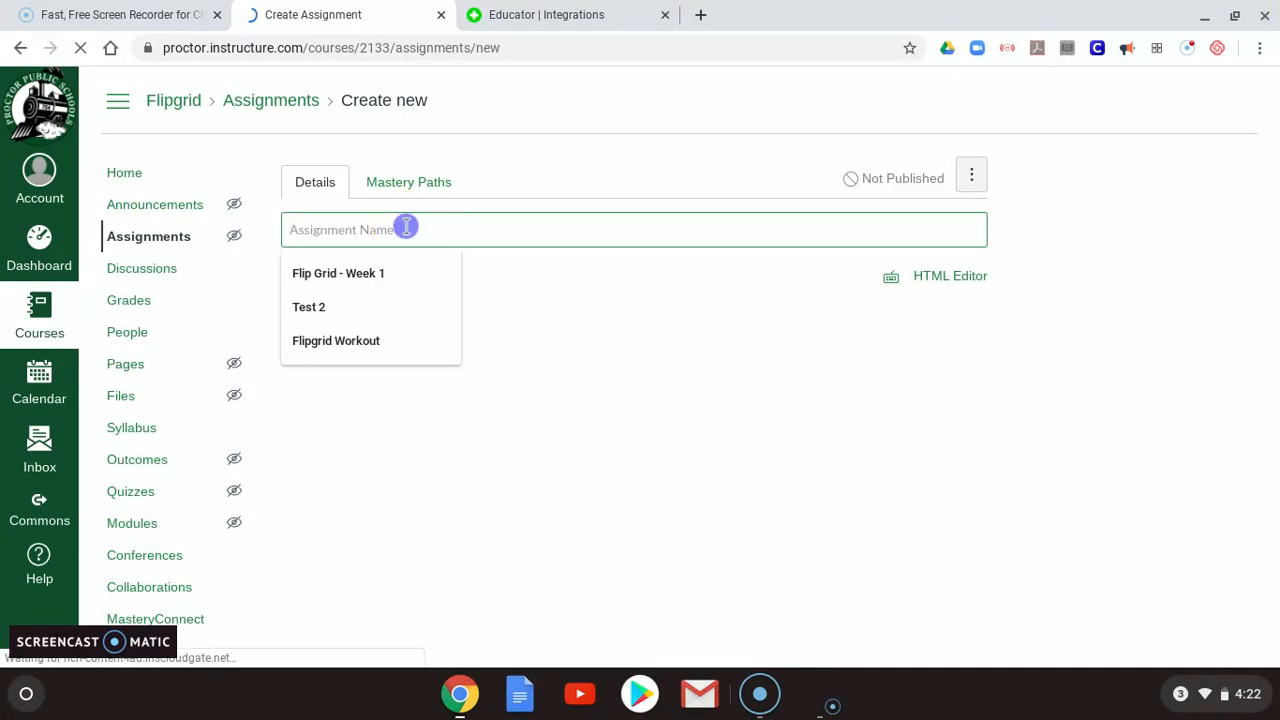
pyautogui.write('FLi')
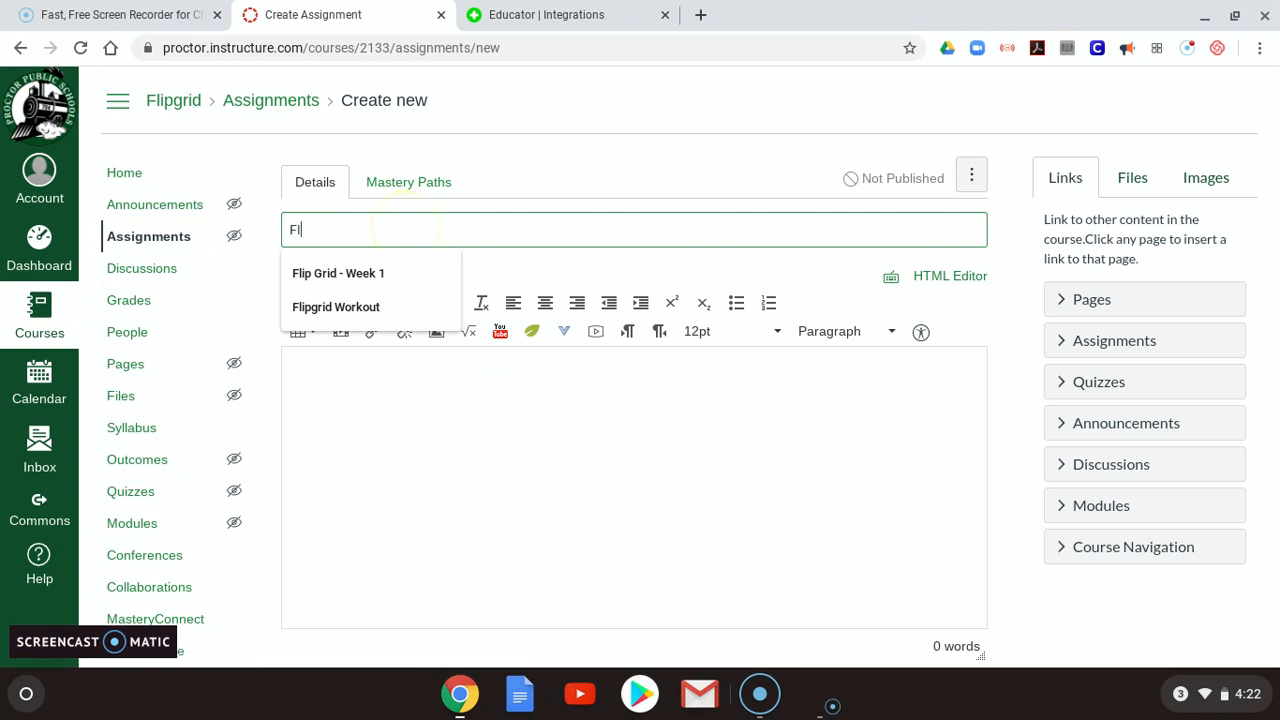
pyautogui.write('pgrid')
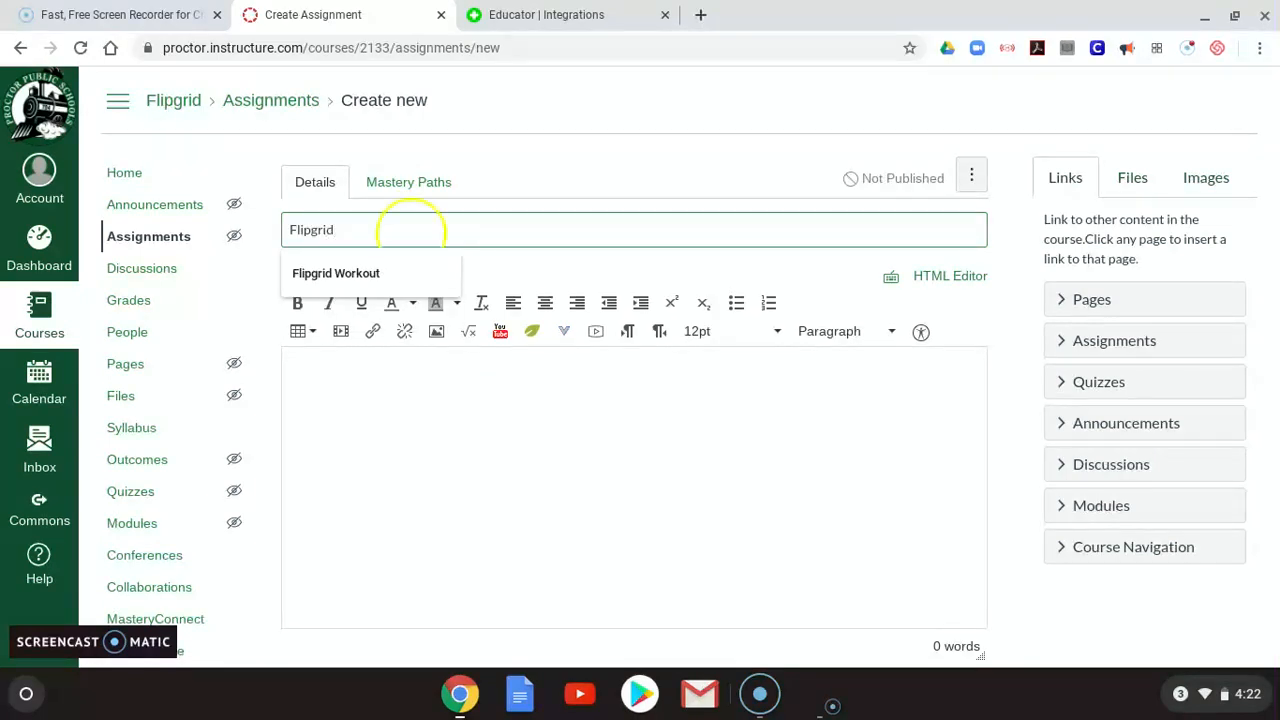
pyautogui.click(567, 625)
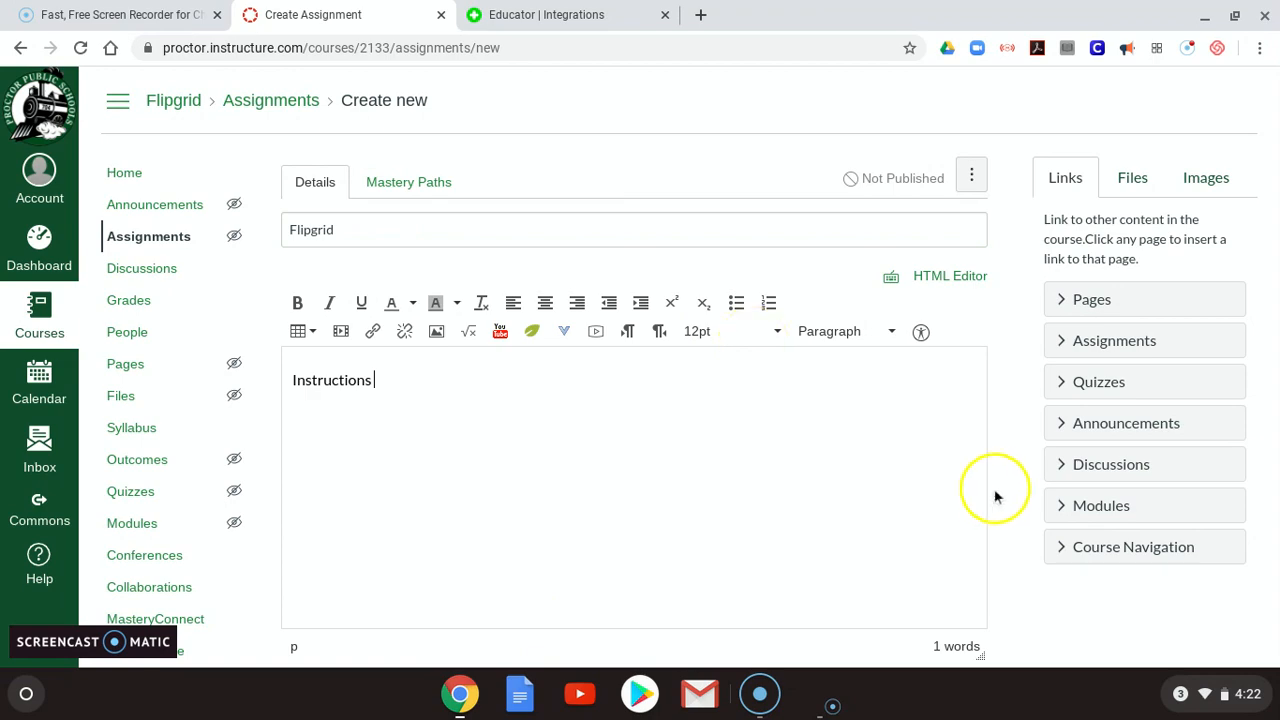
pyautogui.scroll(-5, 995, 497)
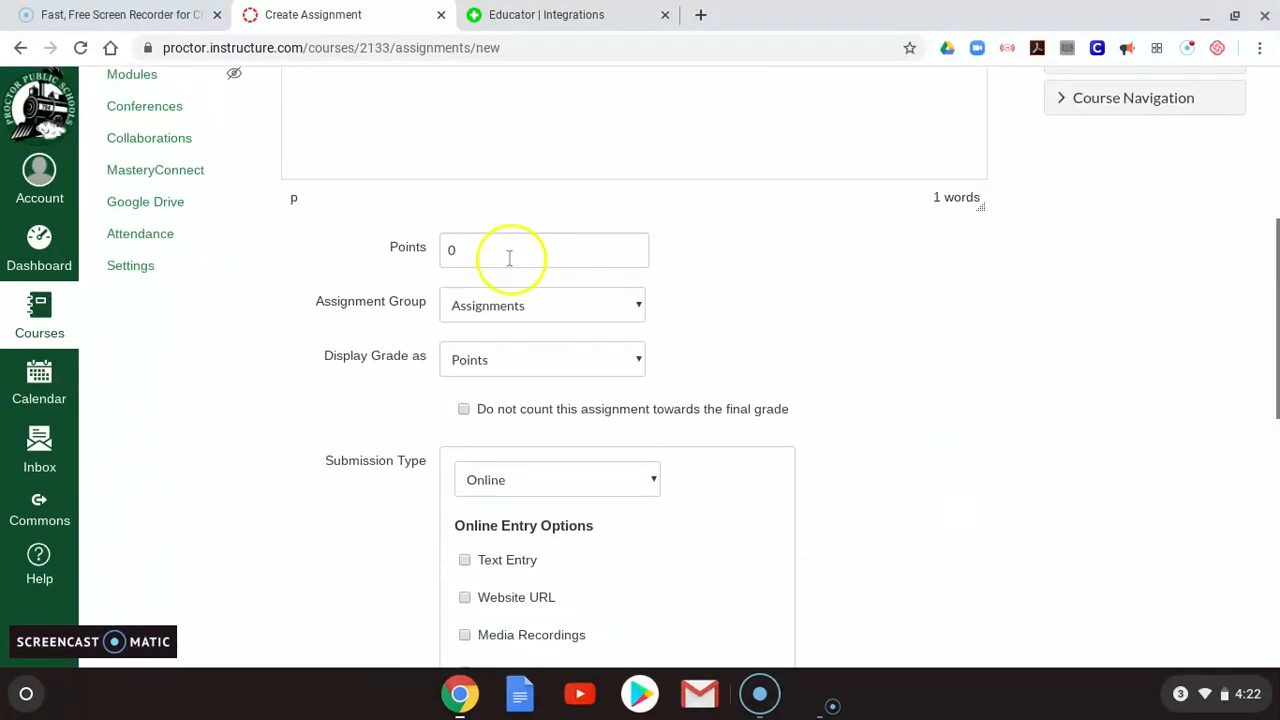
pyautogui.scroll(-2, 697, 380)
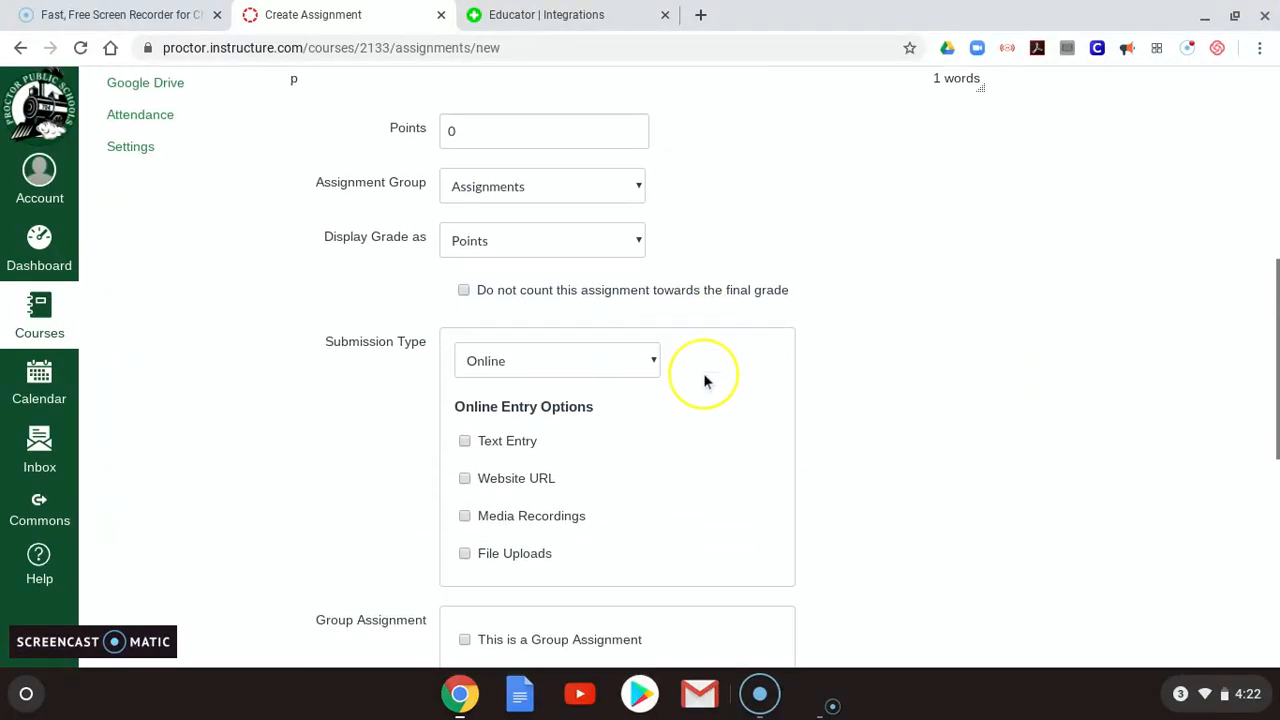
pyautogui.scroll(-1, 784, 350)
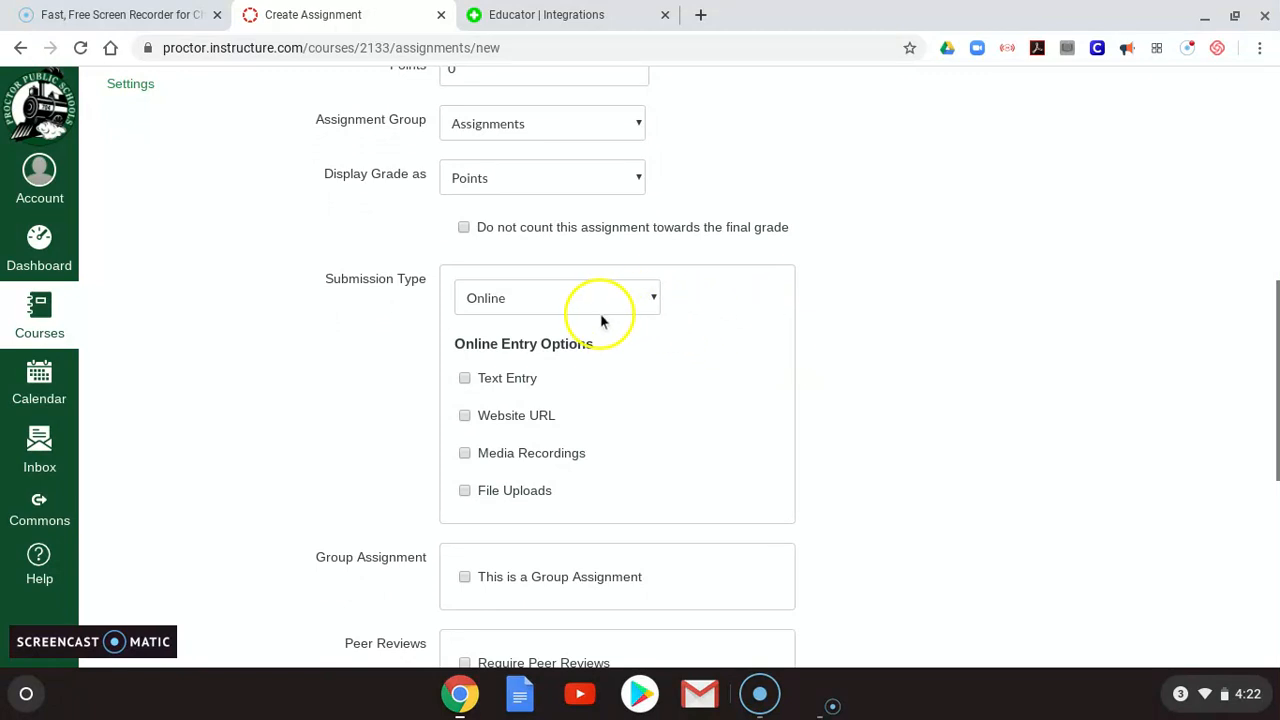
pyautogui.scroll(-1, 620, 430)
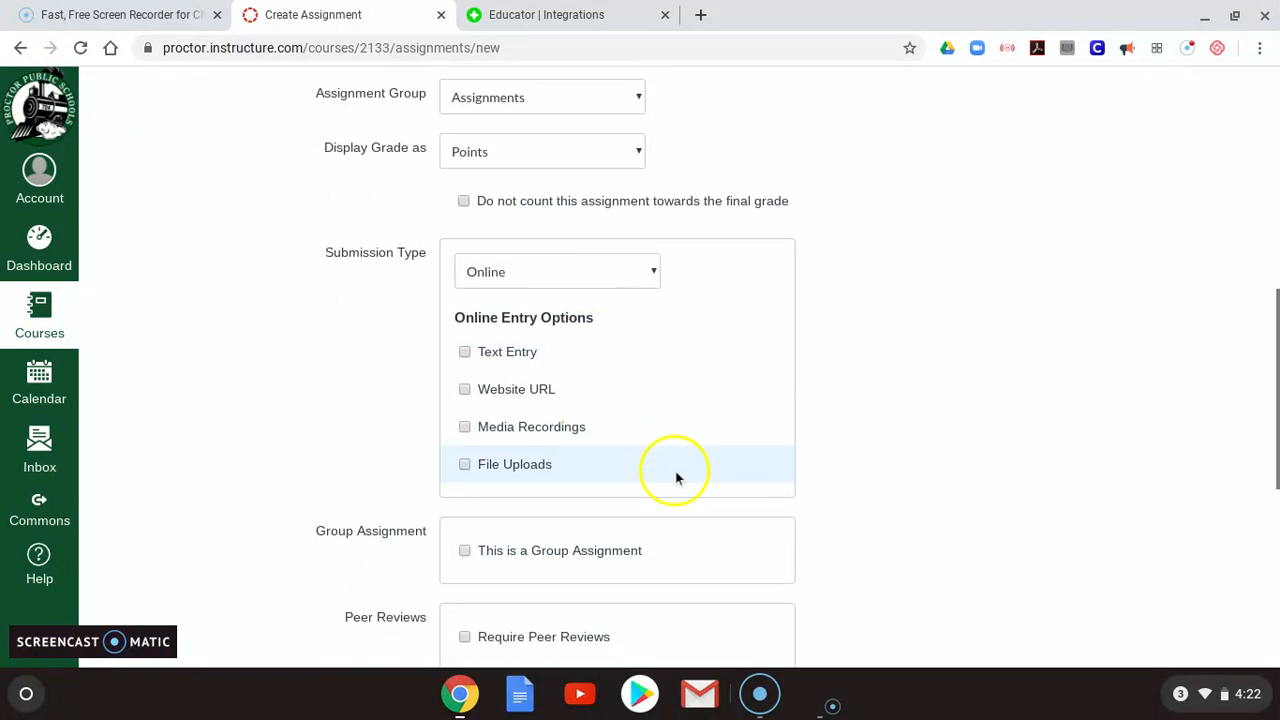
pyautogui.scroll(1, 620, 405)
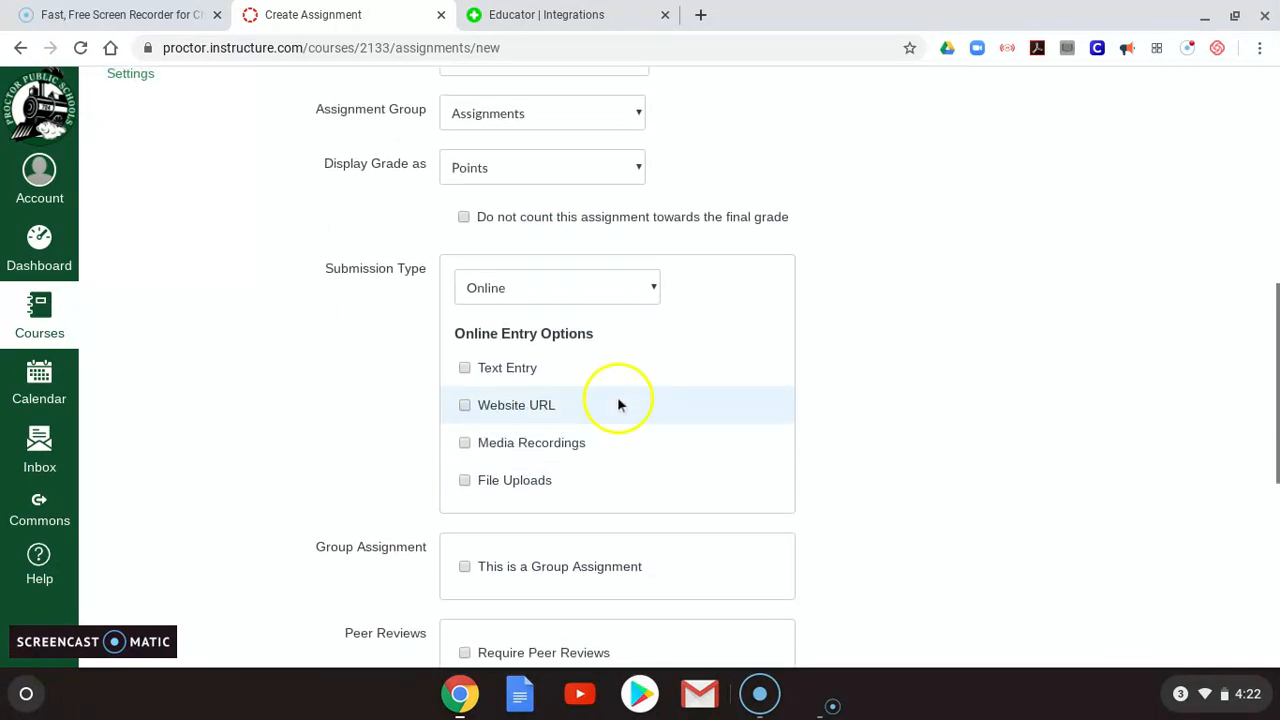
pyautogui.click(543, 289)
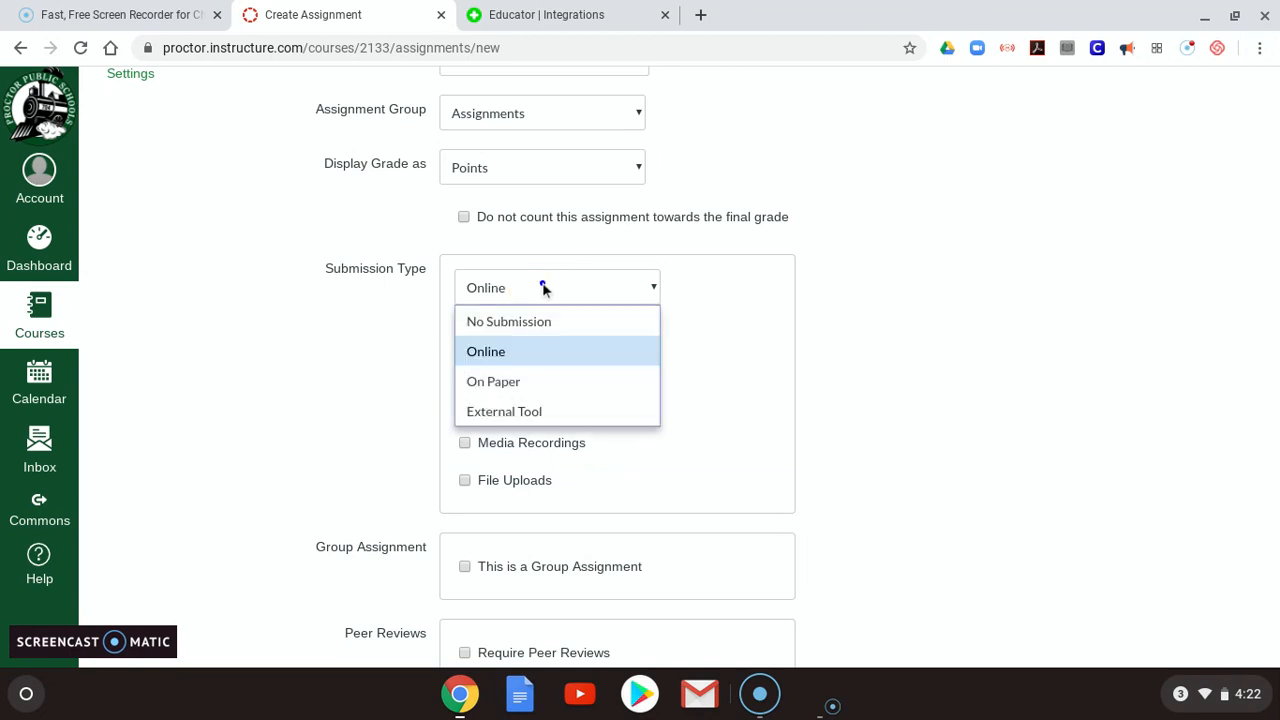
pyautogui.click(541, 412)
pyautogui.click(538, 405)
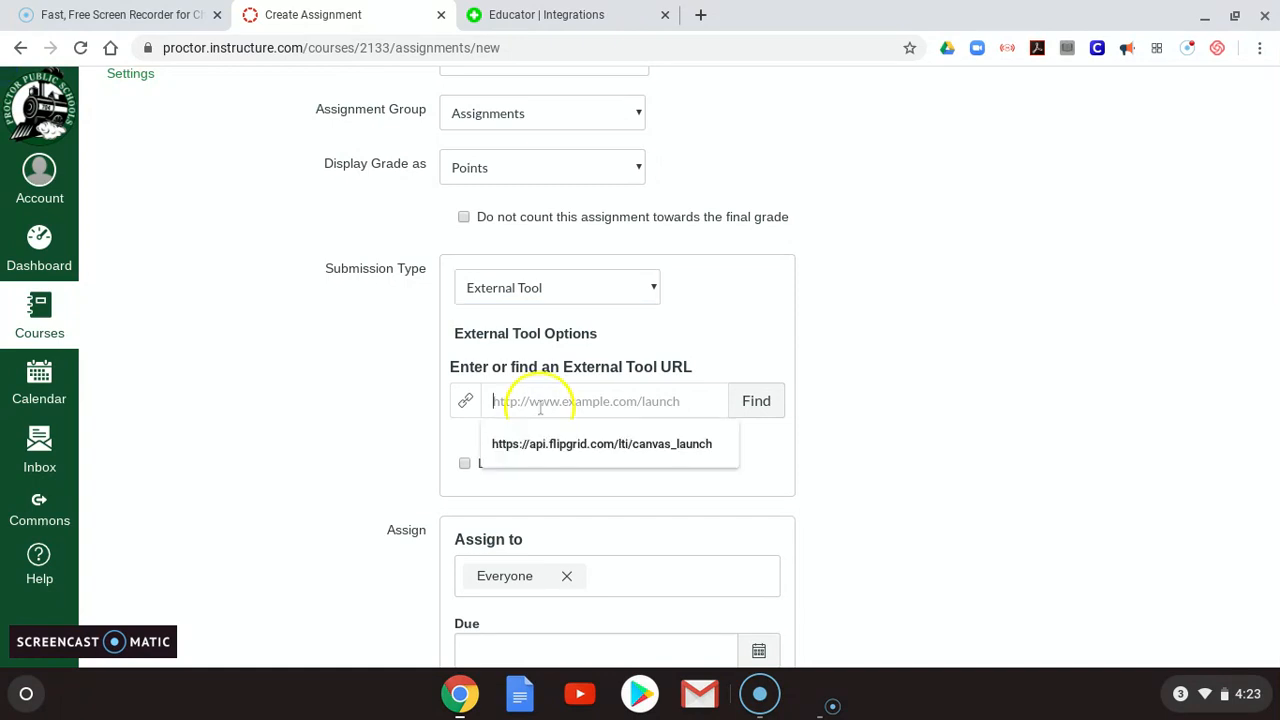
pyautogui.rightClick(540, 405)
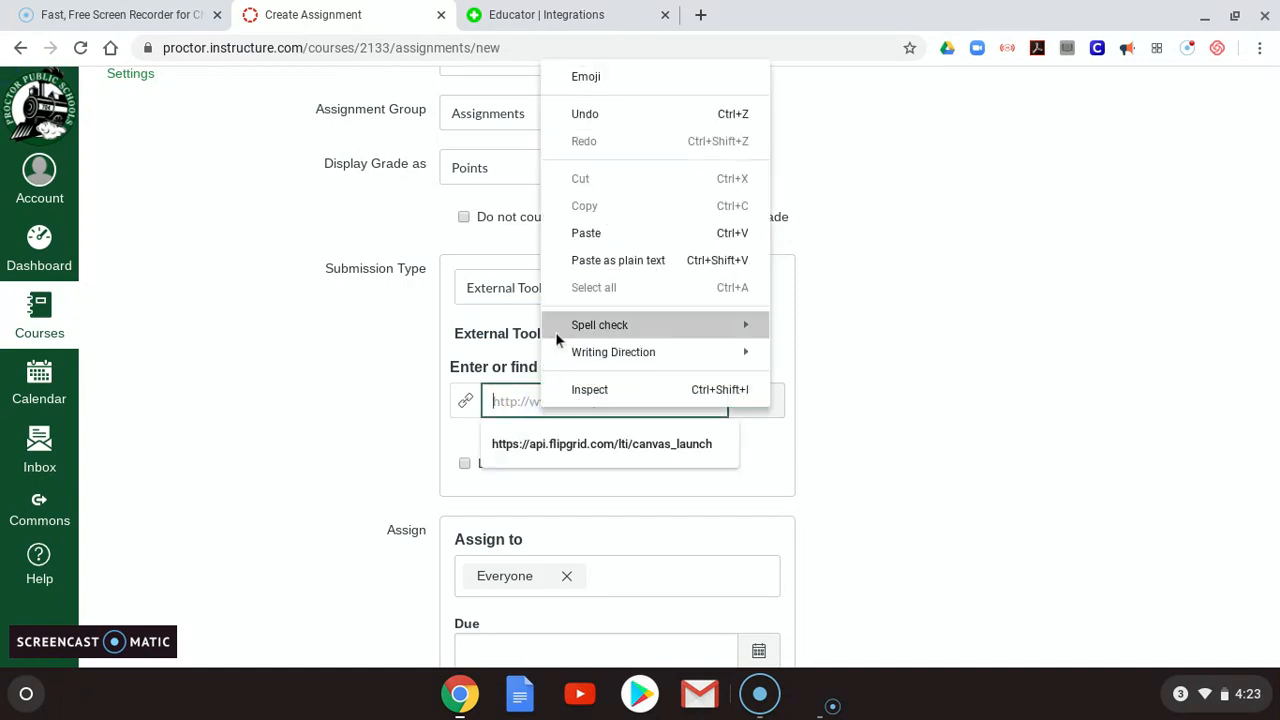
pyautogui.click(587, 233)
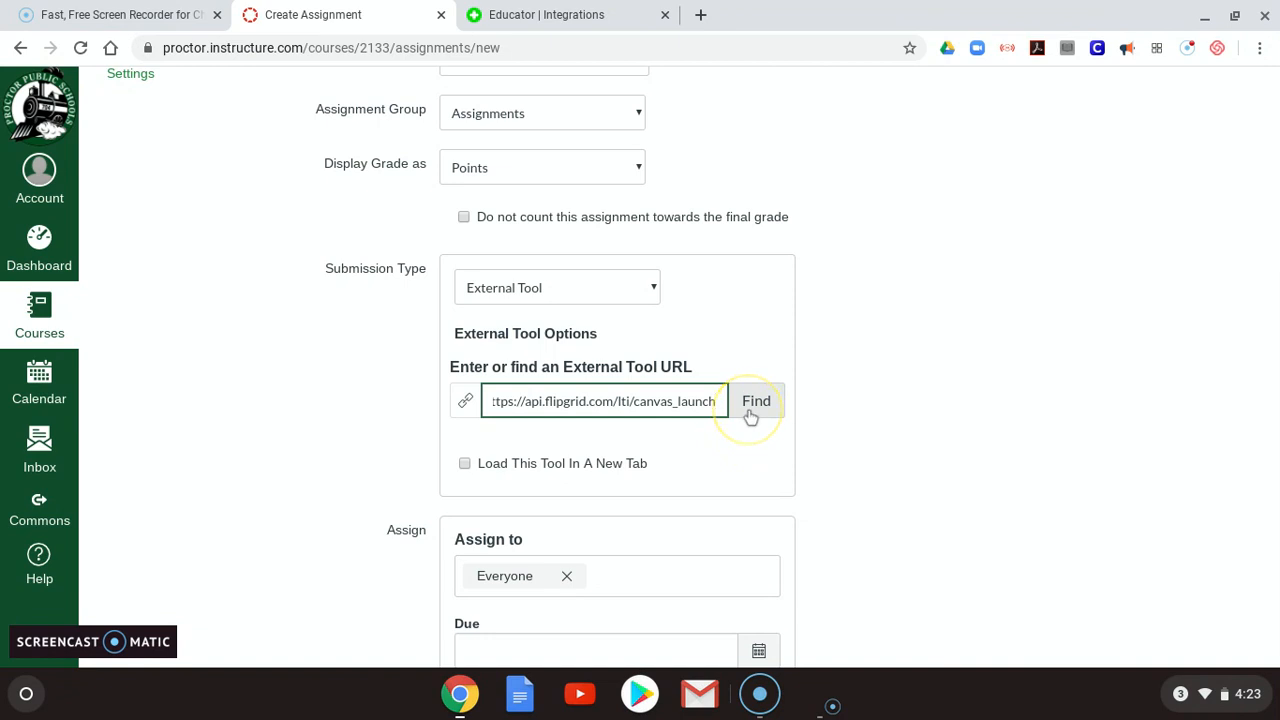
# - Find Flipgrid in the list of configured external tools and select it for the assignment
pyautogui.click(750, 412)
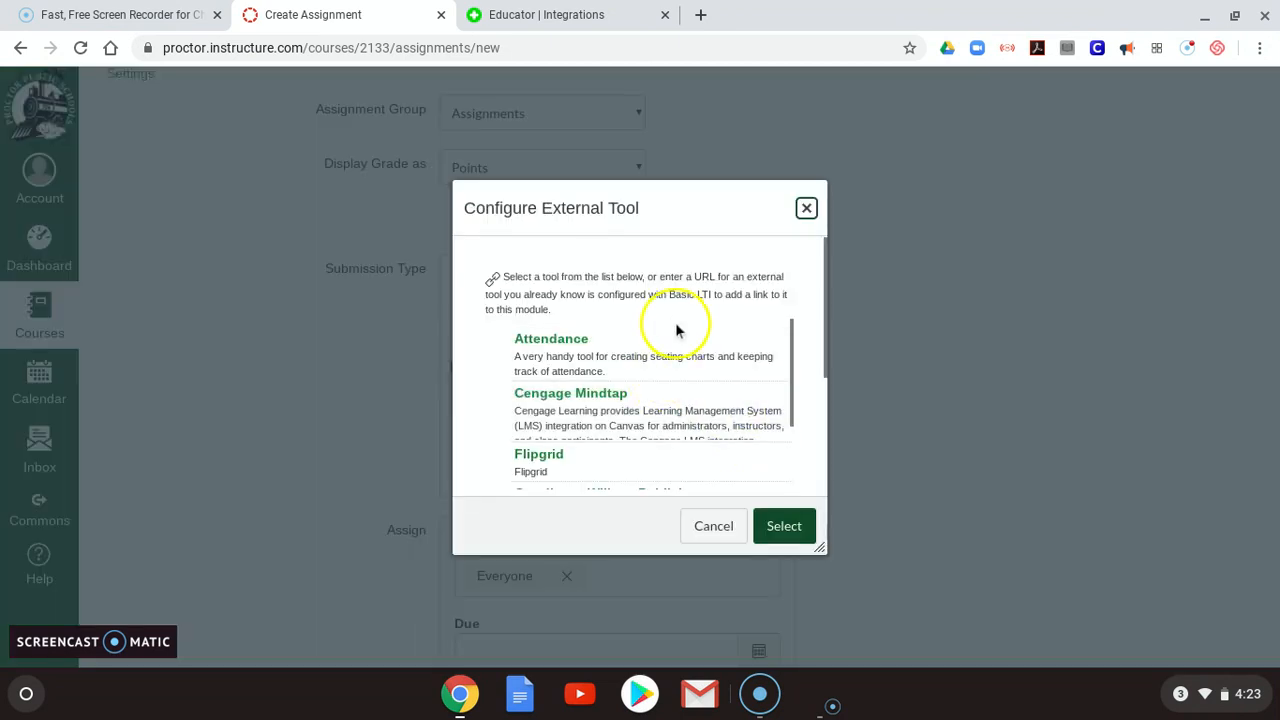
pyautogui.scroll(-1, 640, 370)
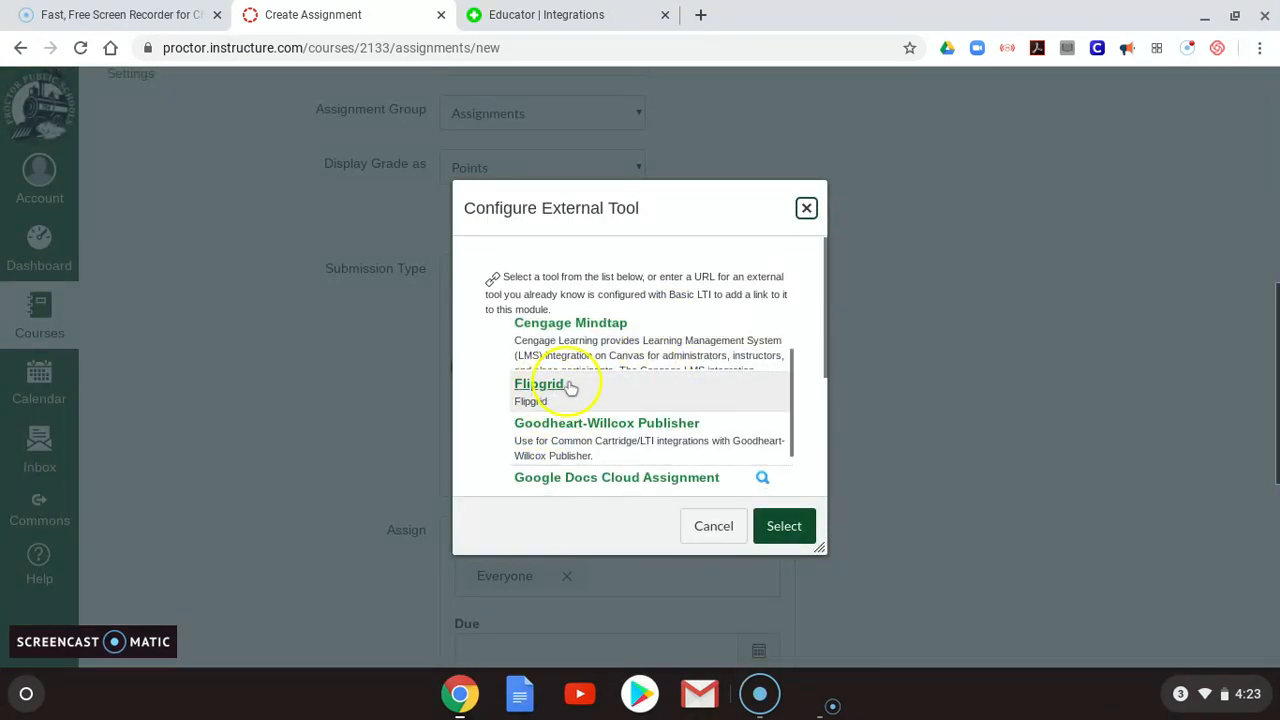
pyautogui.scroll(-3, 608, 385)
pyautogui.scroll(3, 604, 380)
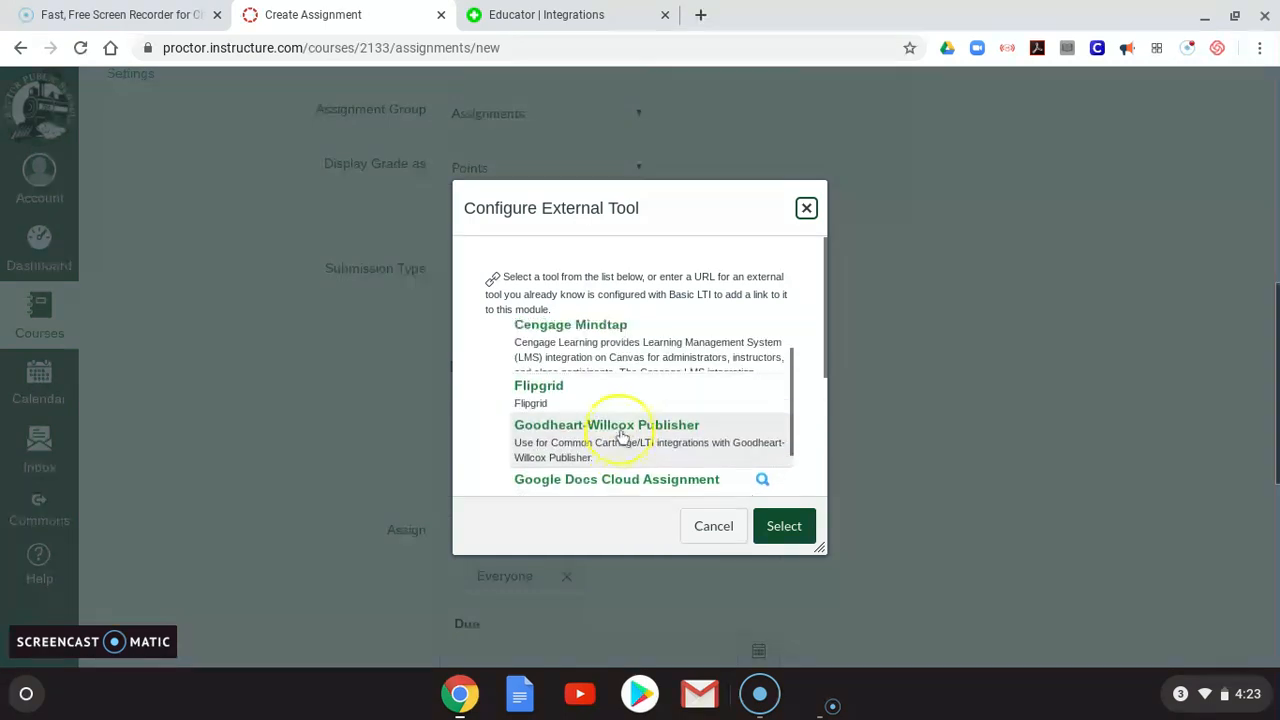
pyautogui.scroll(4, 622, 437)
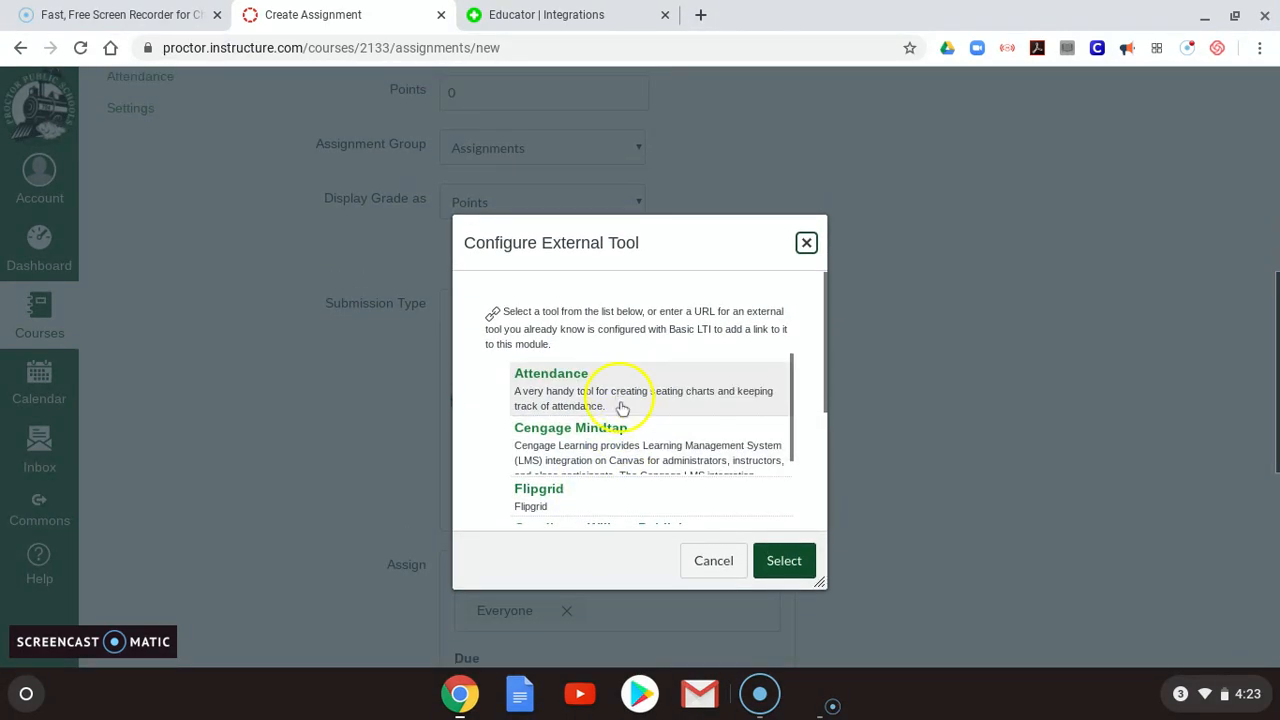
pyautogui.scroll(-1, 614, 437)
pyautogui.click(613, 432)
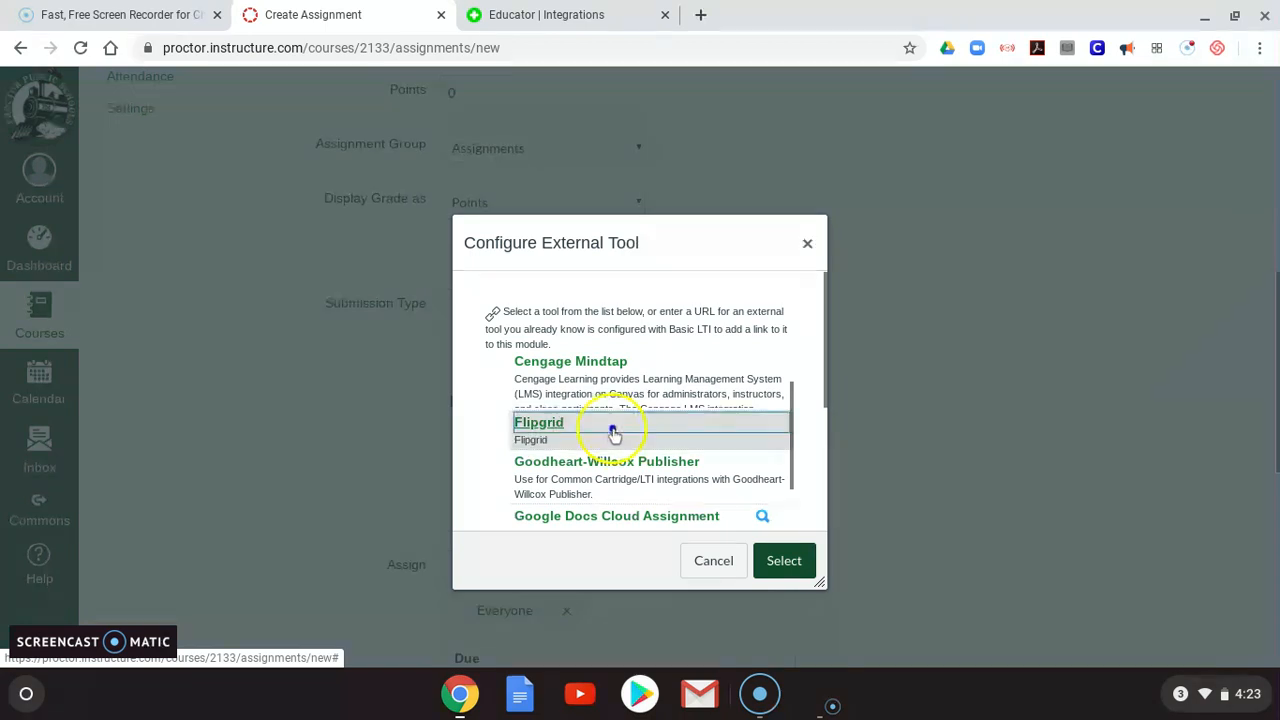
pyautogui.click(780, 558)
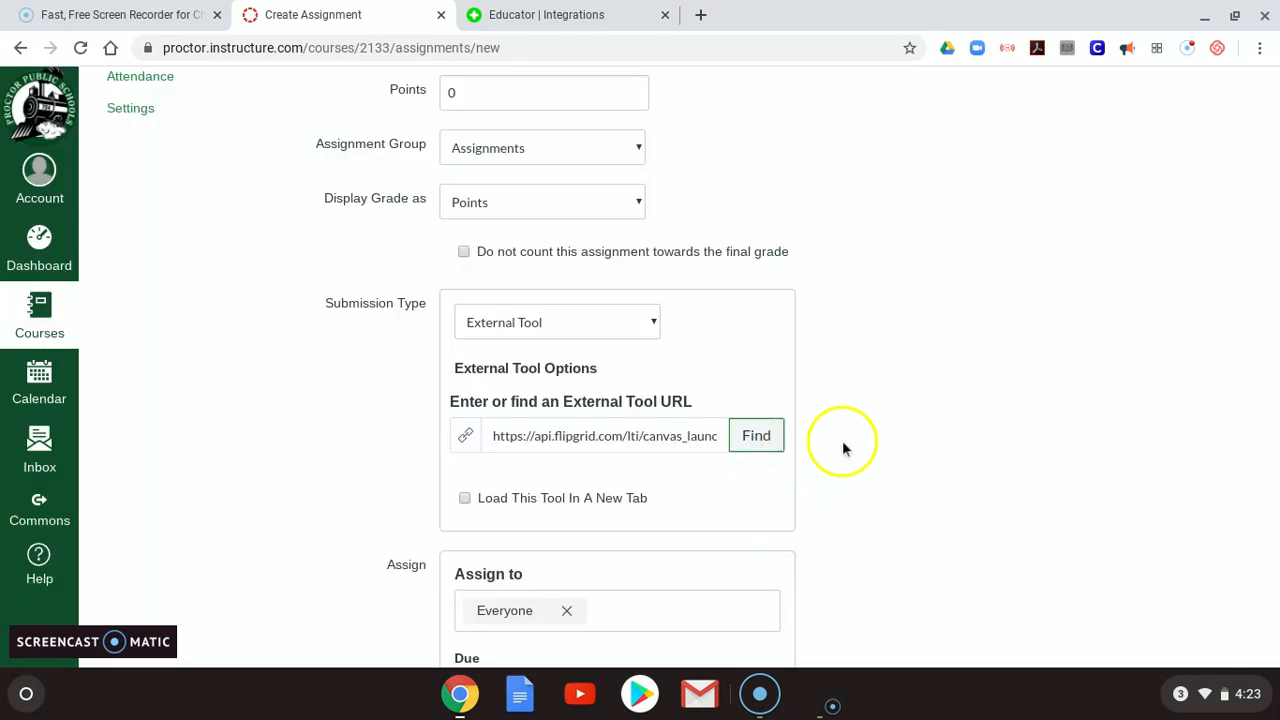
# - Check the remaining assignment settings and save the assignment without publishing it
pyautogui.scroll(-5, 844, 443)
pyautogui.scroll(6, 836, 438)
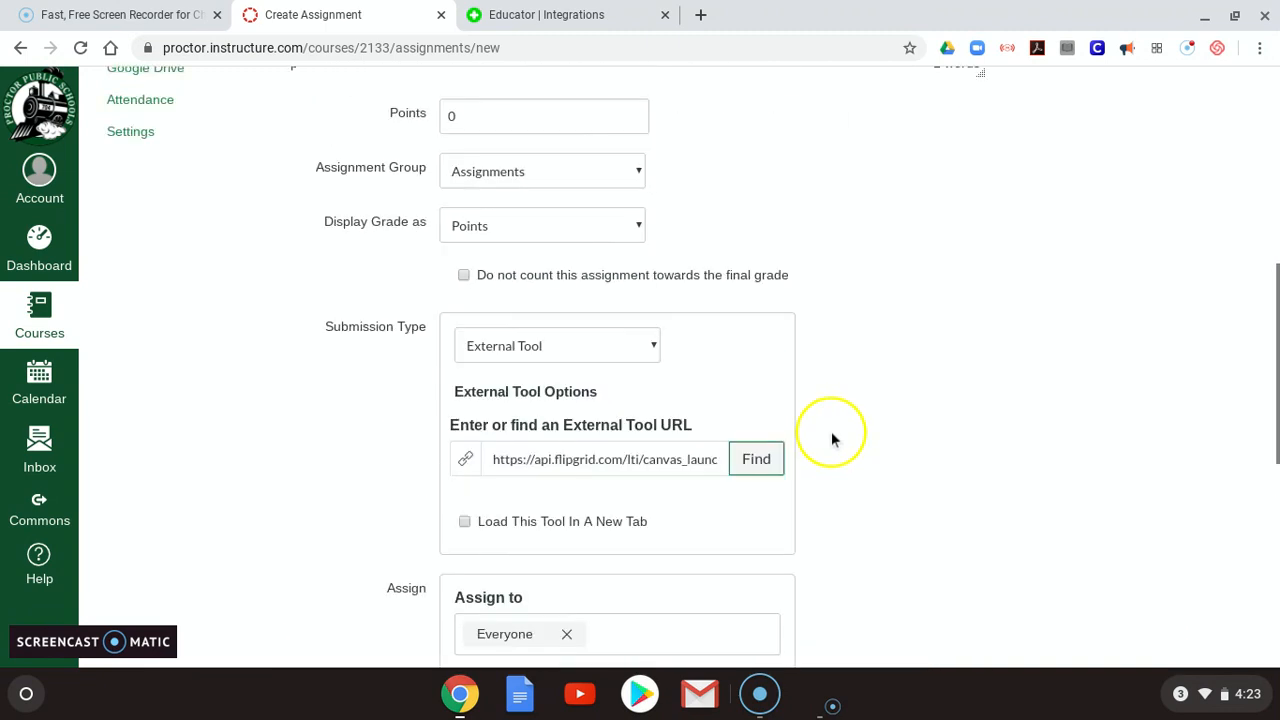
pyautogui.scroll(1, 831, 438)
pyautogui.scroll(-3, 828, 438)
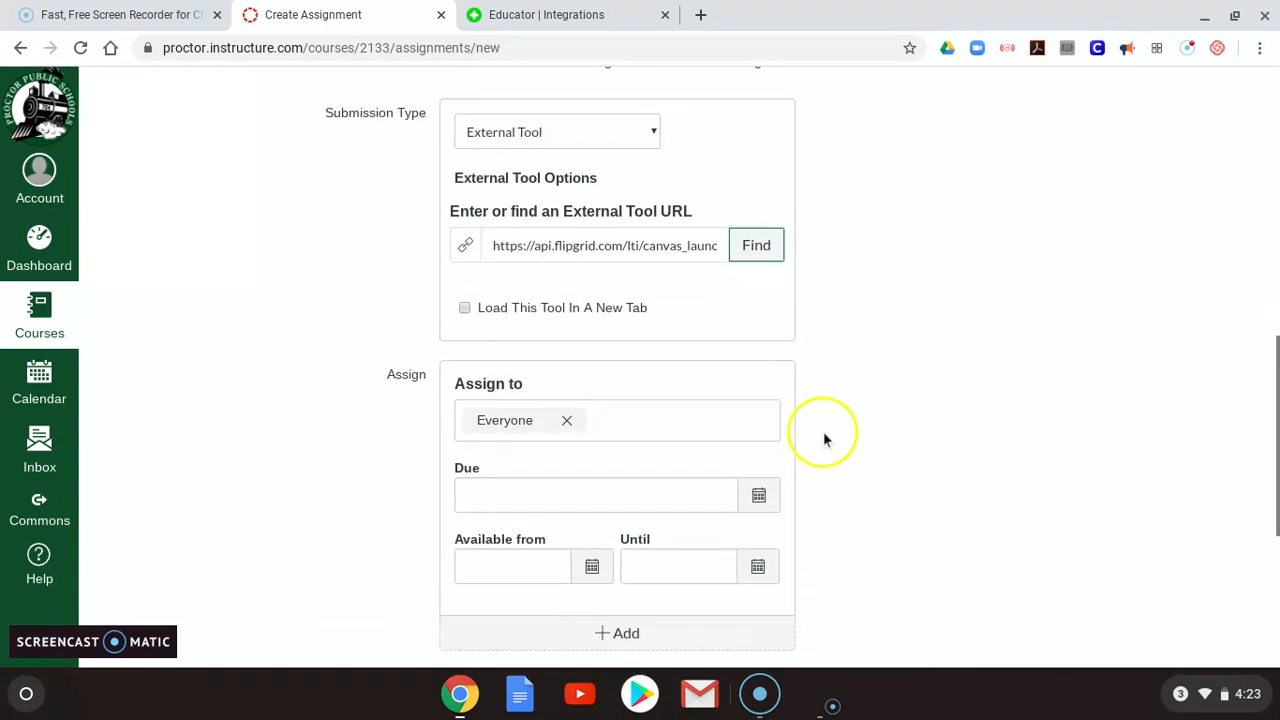
pyautogui.scroll(-3, 824, 440)
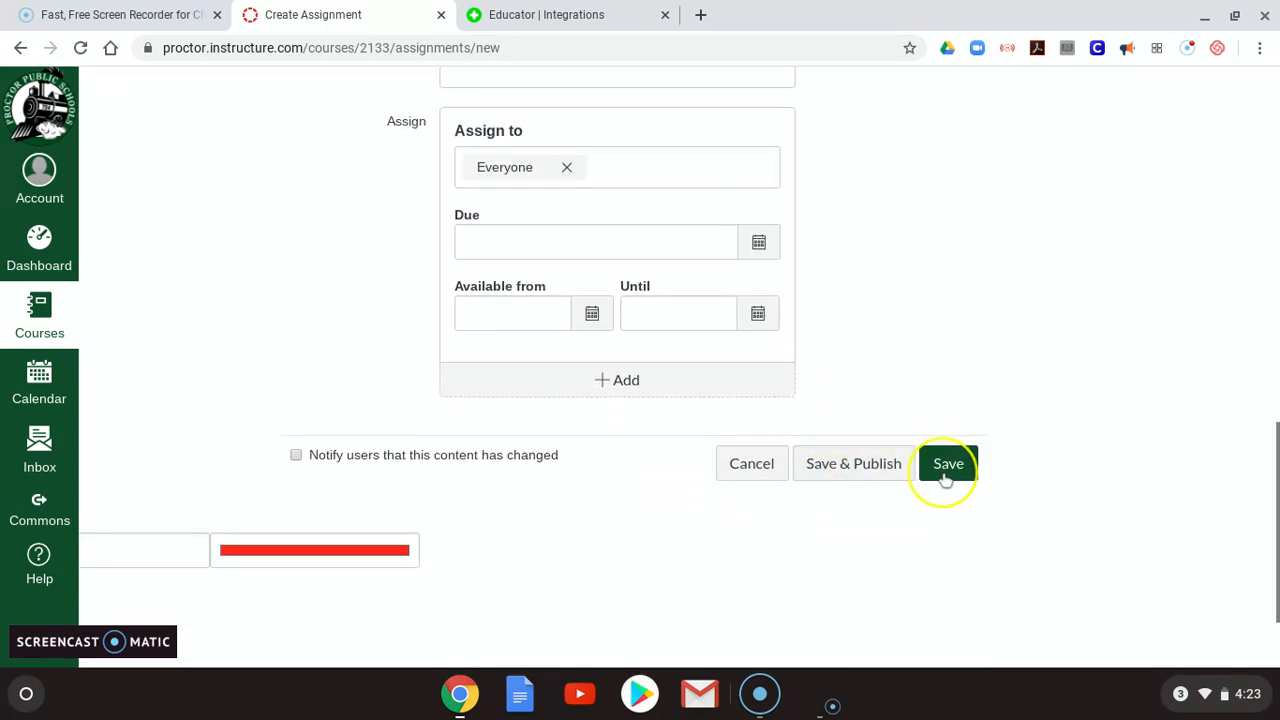
pyautogui.click(945, 478)
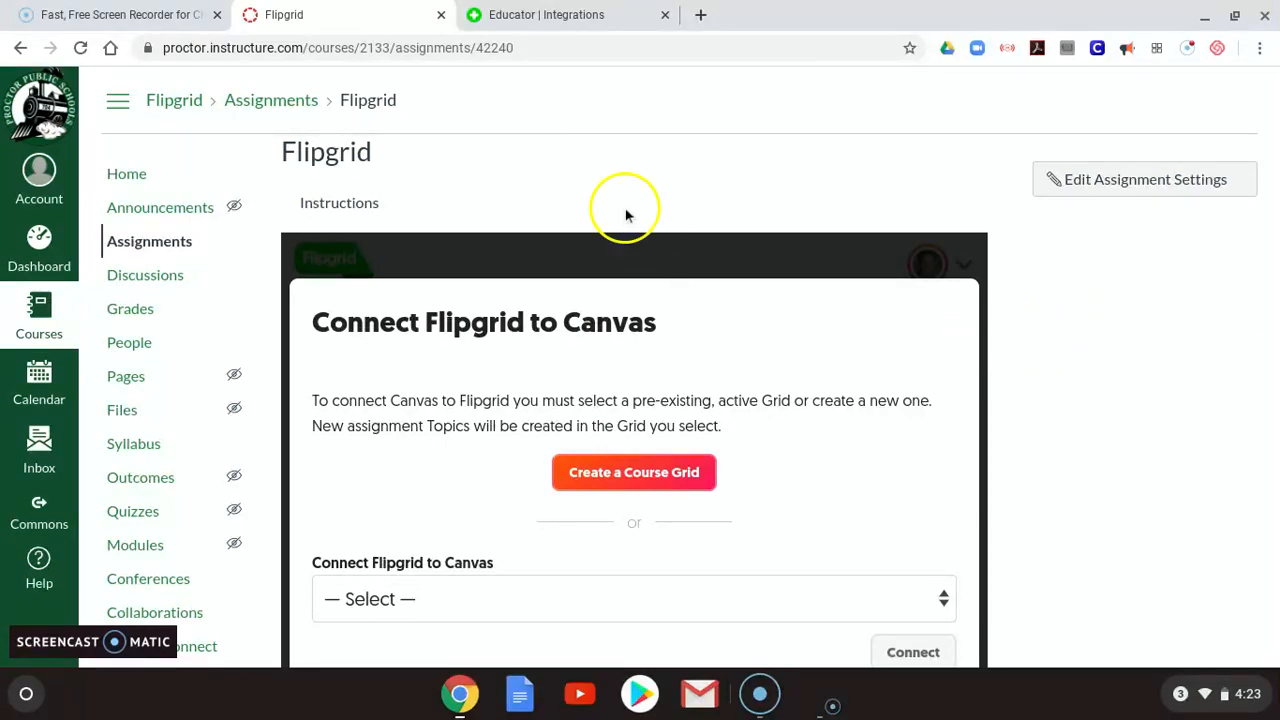
# - Connect Flipgrid to Canvas using the existing Test Grid
pyautogui.scroll(-2, 734, 460)
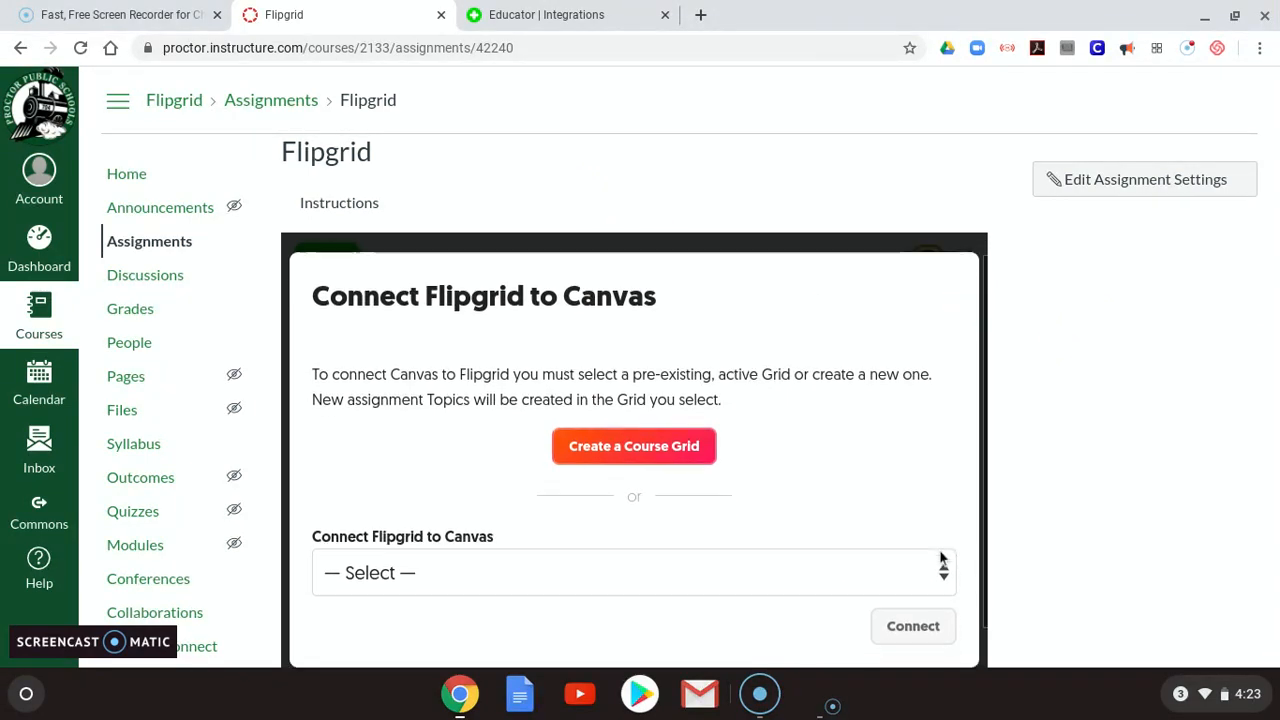
pyautogui.click(943, 530)
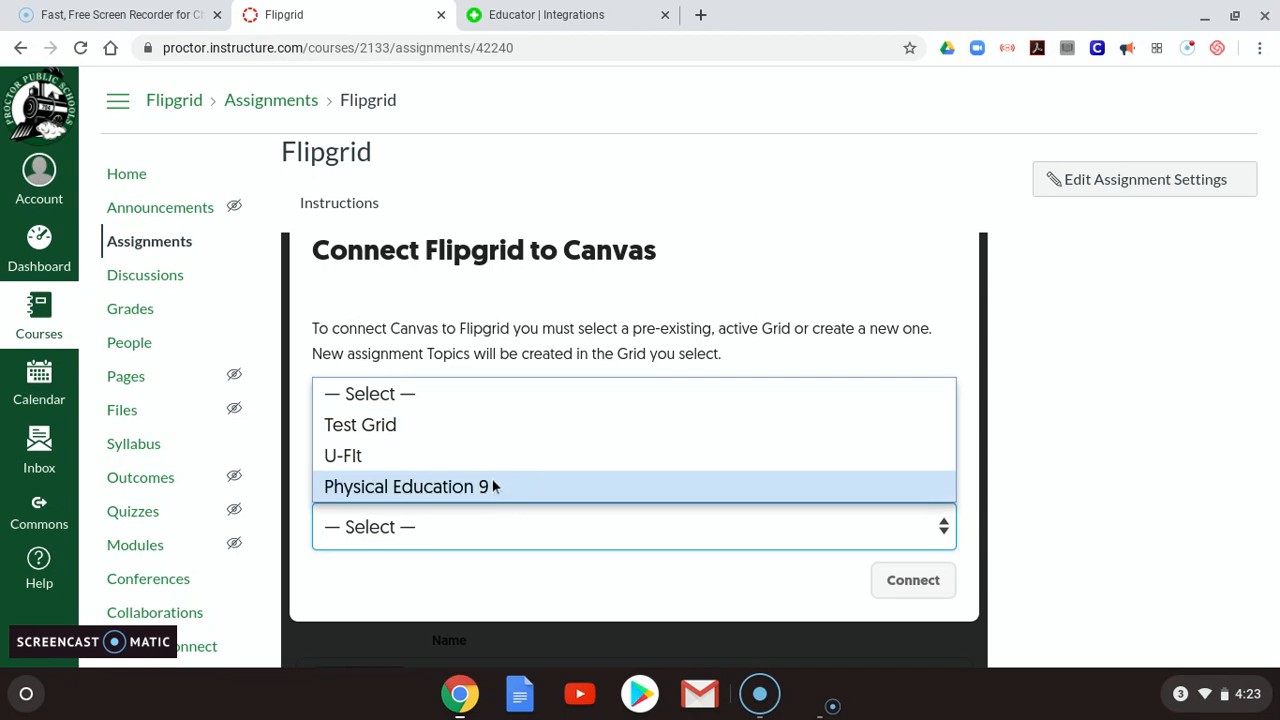
pyautogui.click(389, 430)
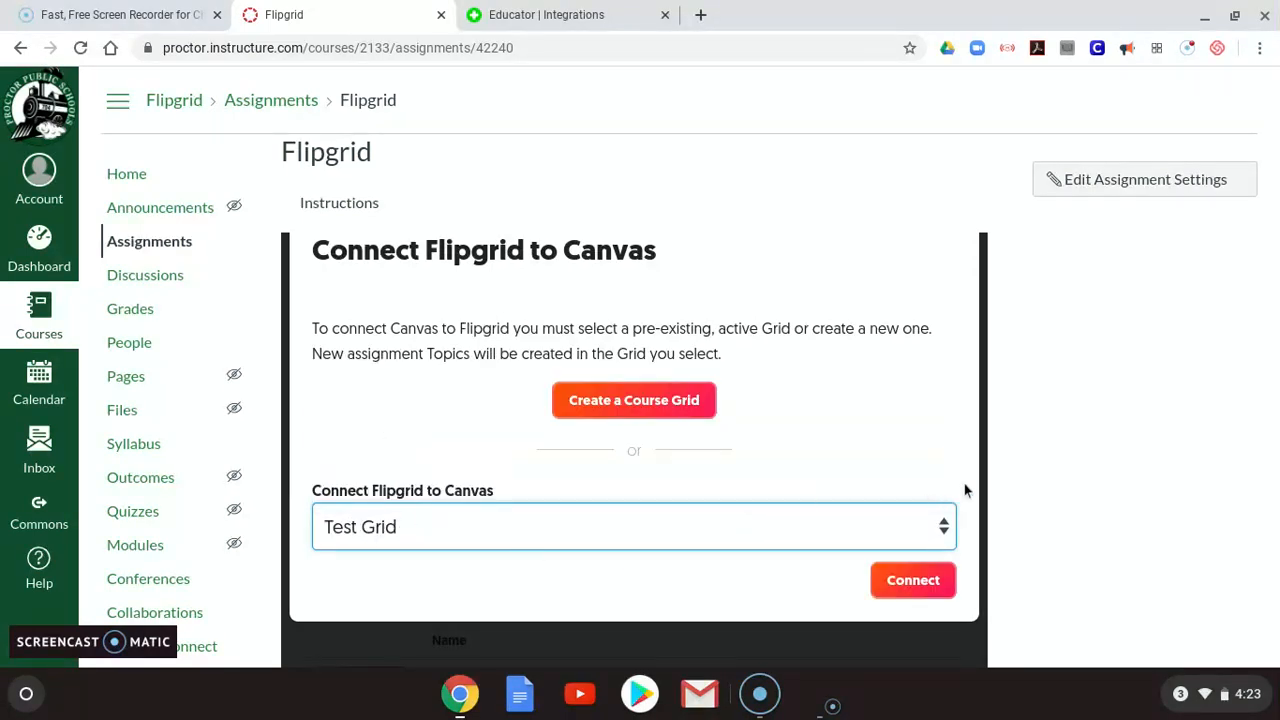
pyautogui.scroll(-1, 964, 490)
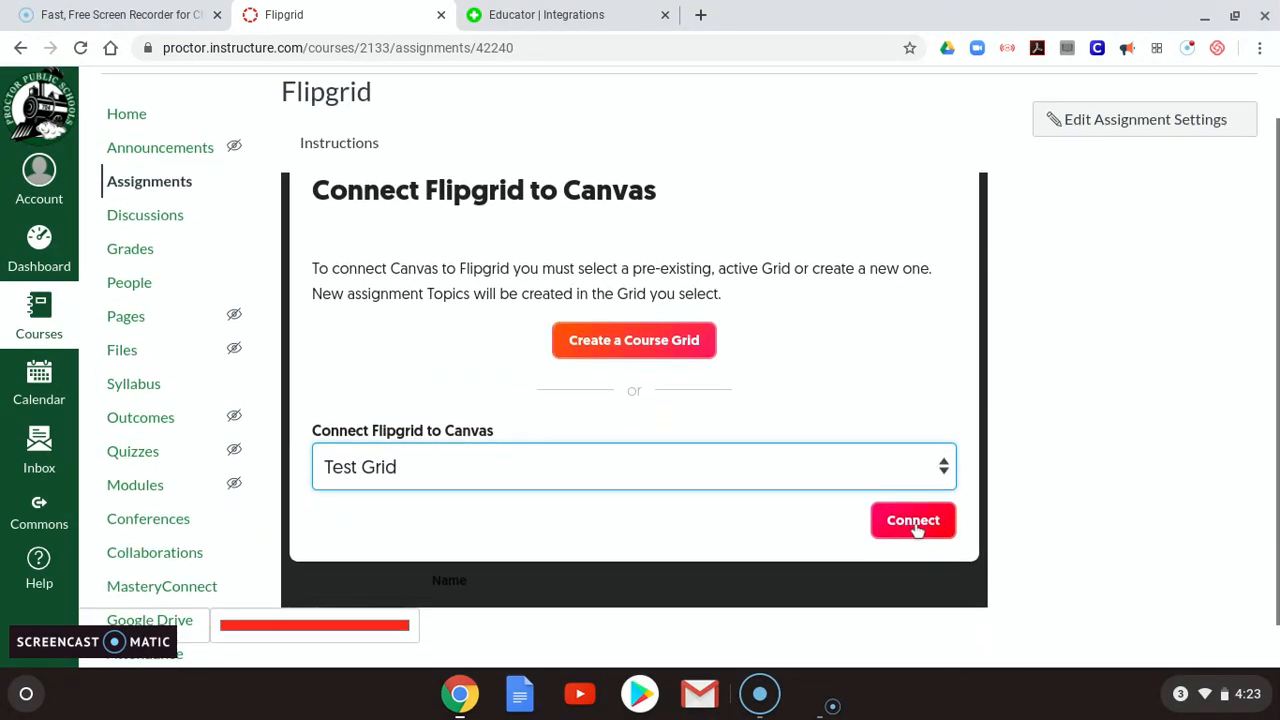
pyautogui.scroll(-1, 920, 515)
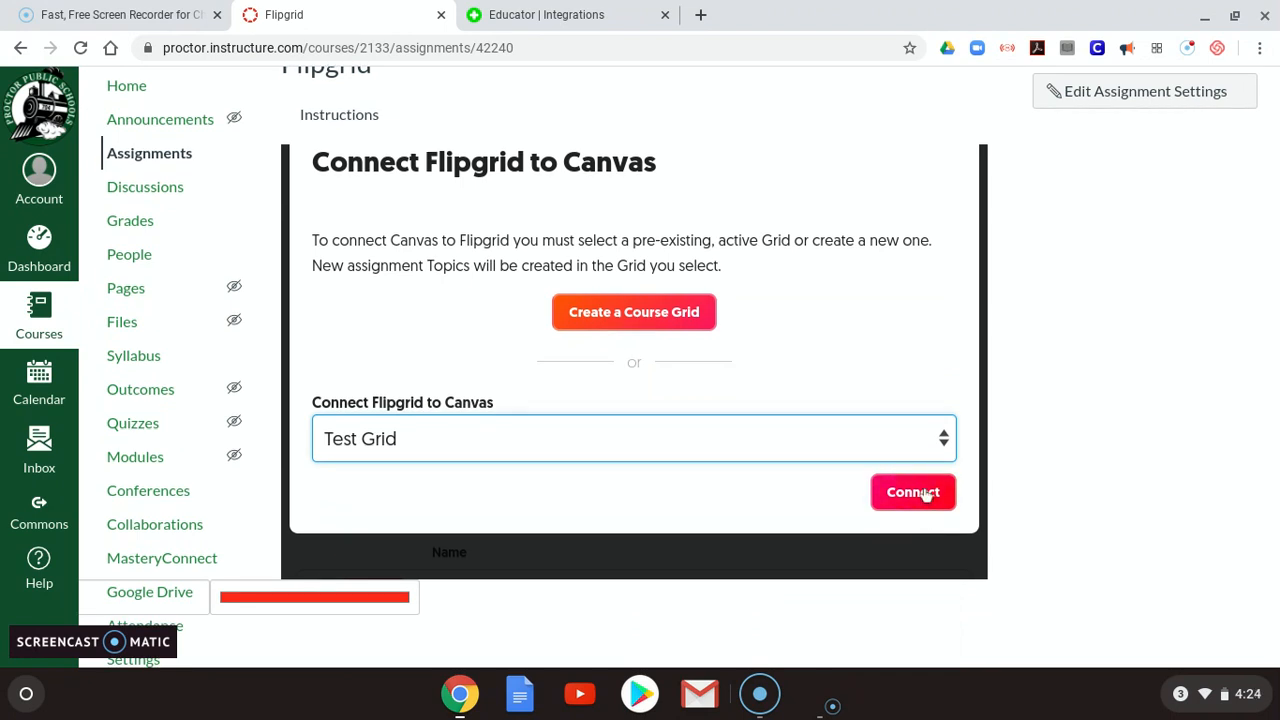
pyautogui.click(921, 494)
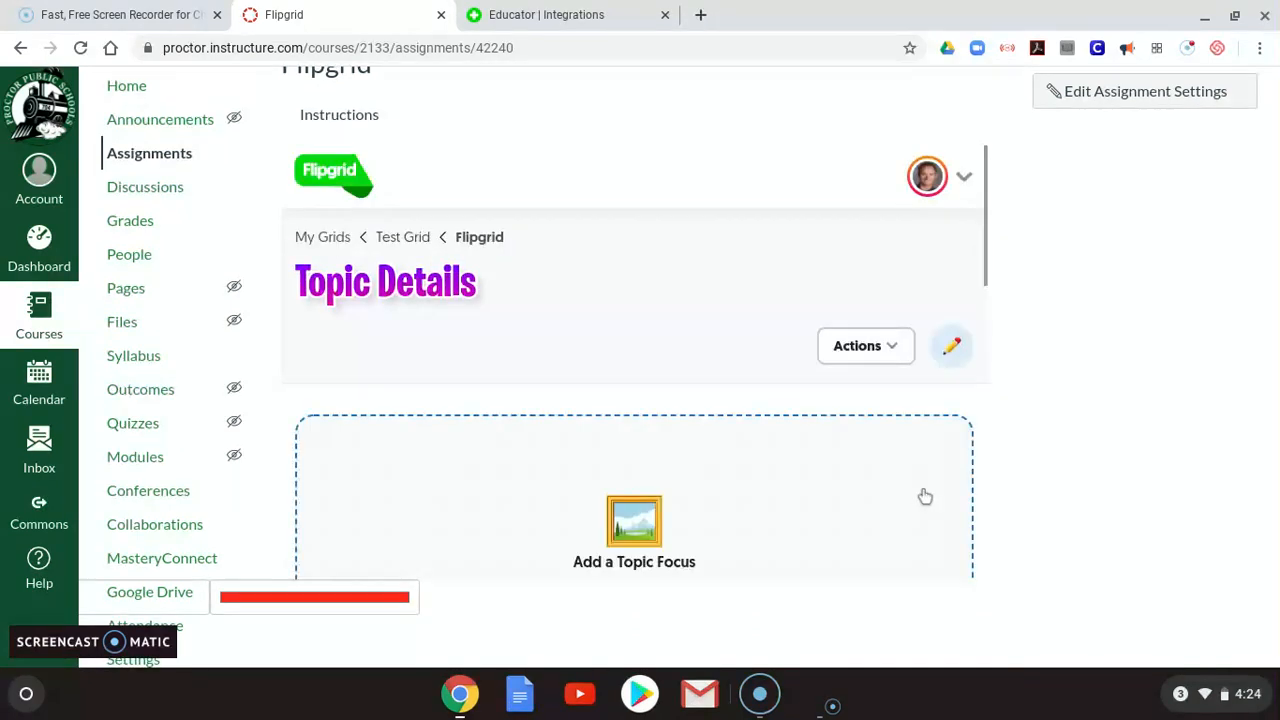
# - Look over the assignment's Flipgrid topic details and open the list of grids on the Flipgrid site
pyautogui.scroll(-3, 994, 414)
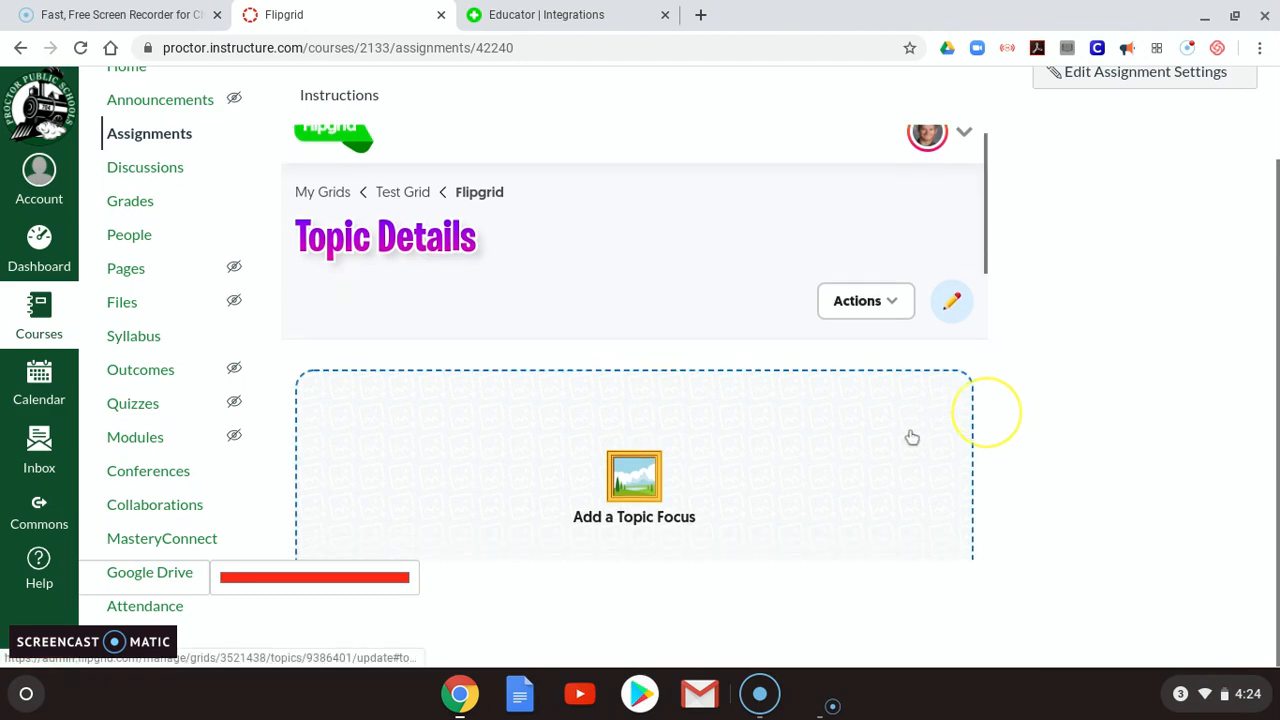
pyautogui.scroll(-6, 800, 345)
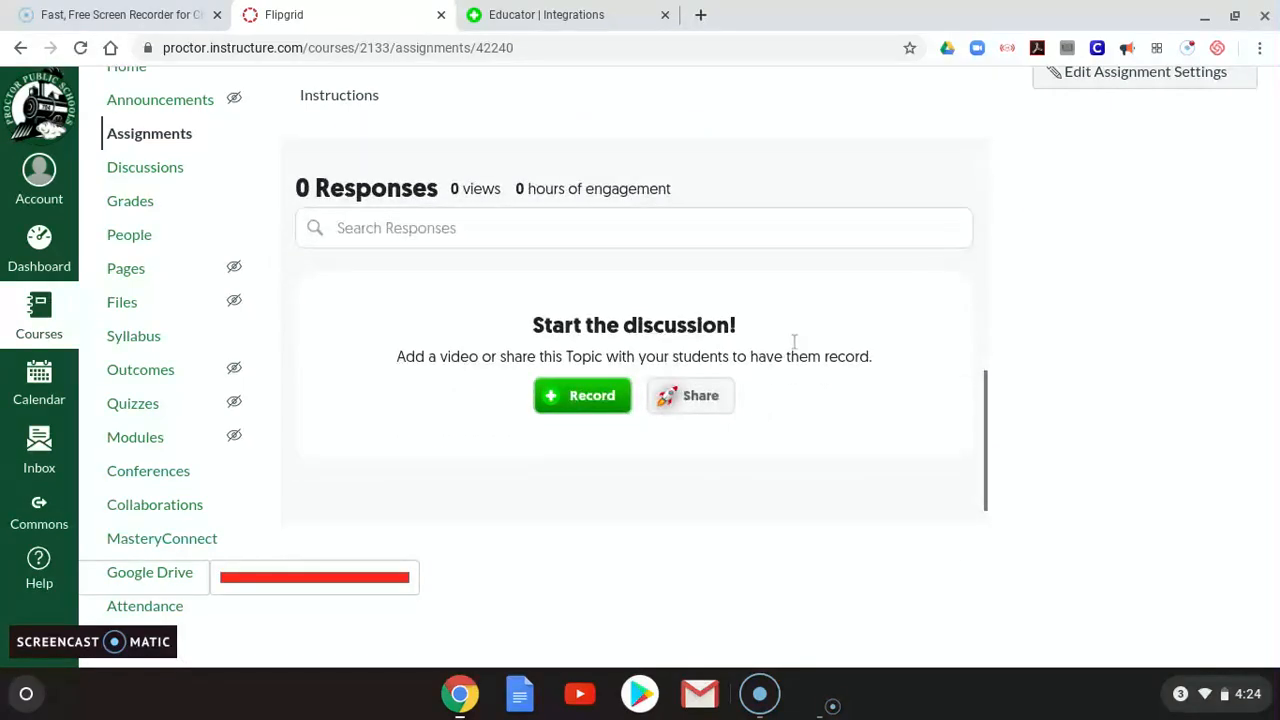
pyautogui.scroll(-3, 726, 437)
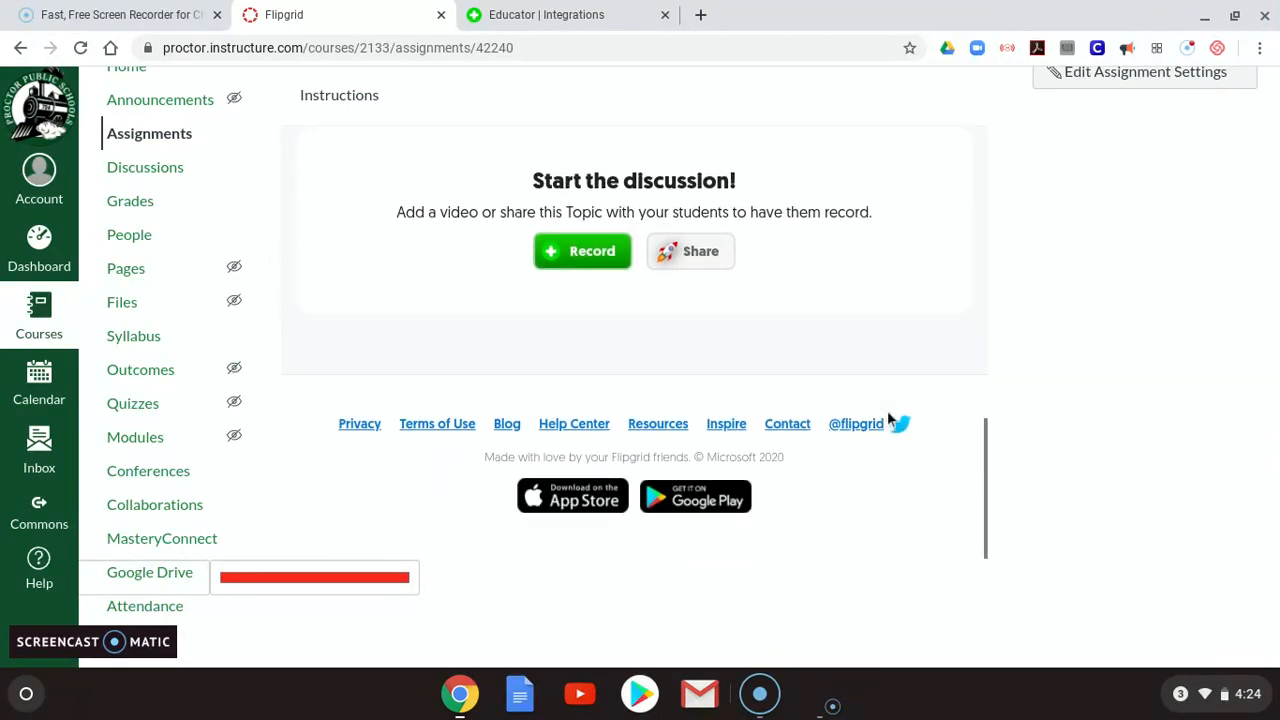
pyautogui.scroll(5, 885, 400)
pyautogui.click(562, 14)
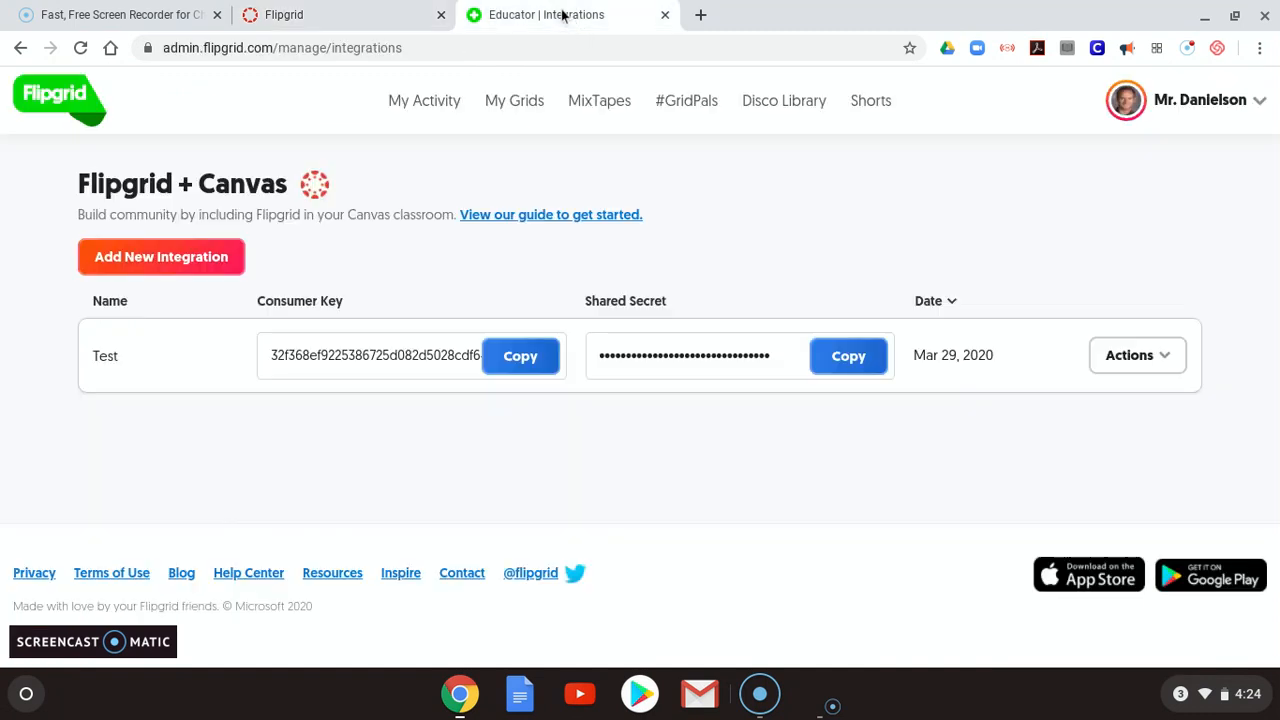
pyautogui.click(521, 101)
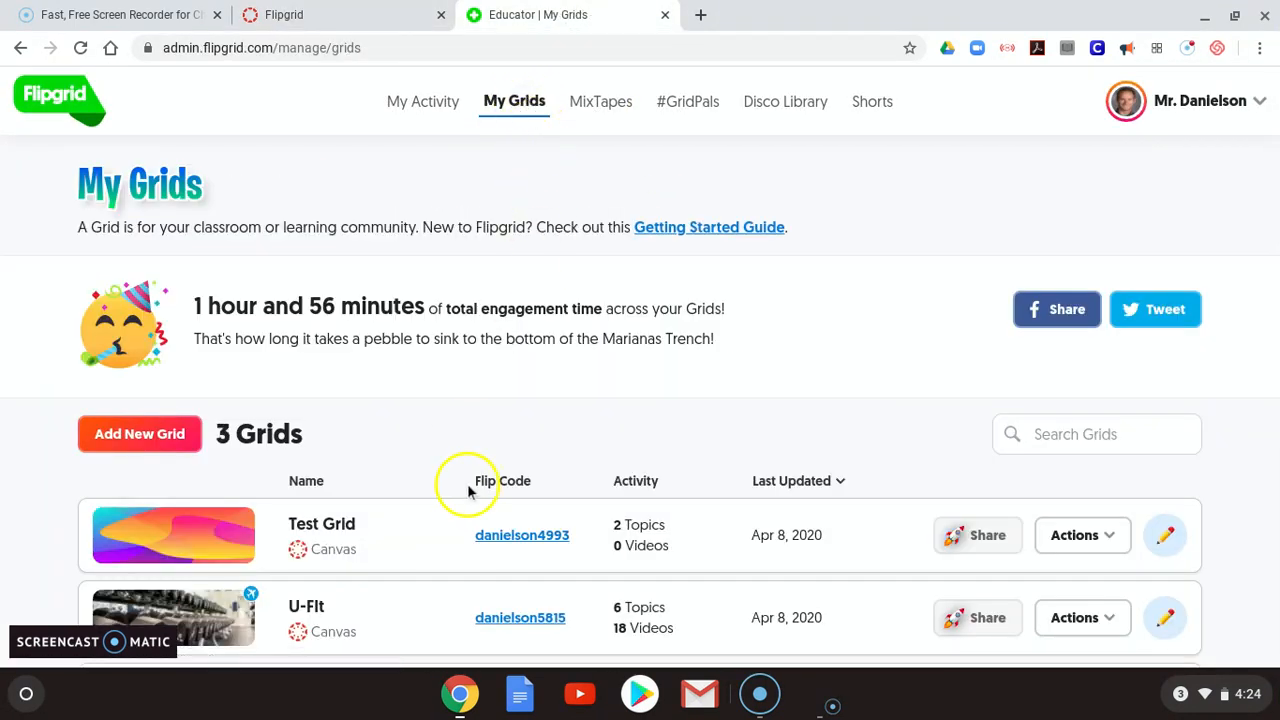
# - Open Test Grid from the list of grids and look over its topics
pyautogui.scroll(-1, 466, 487)
pyautogui.scroll(-1, 475, 487)
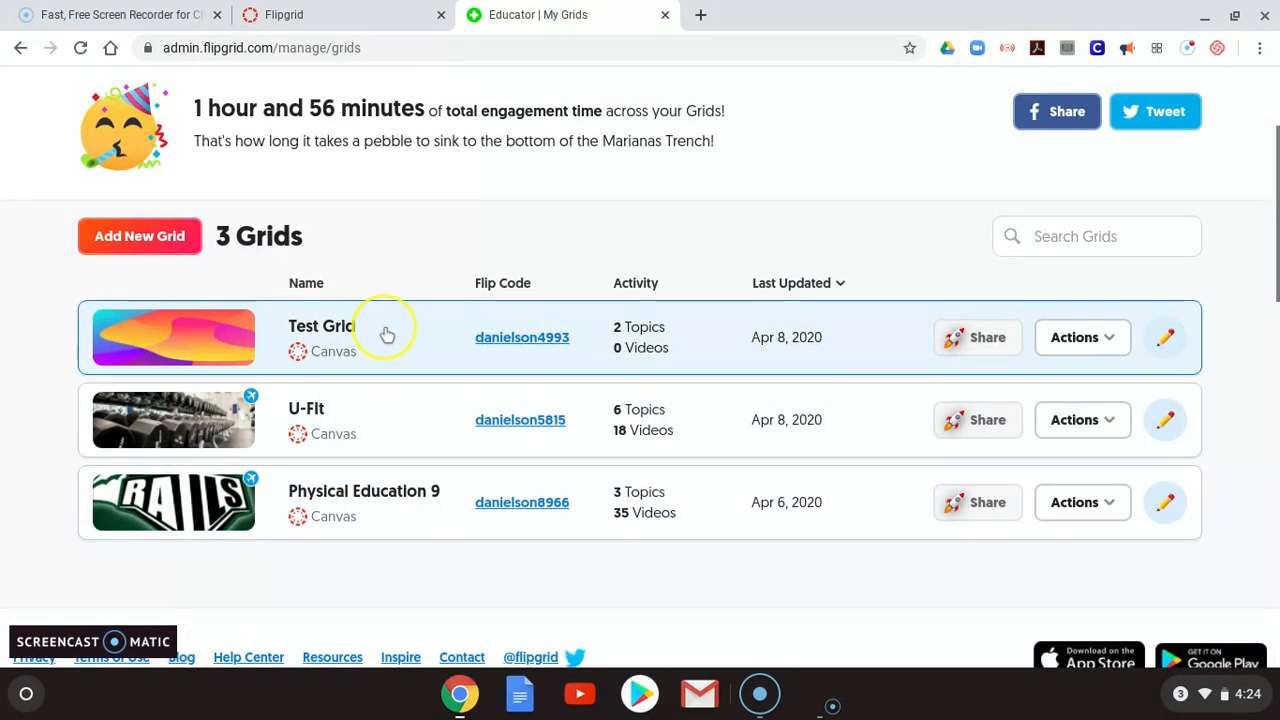
pyautogui.click(388, 342)
pyautogui.scroll(-2, 737, 360)
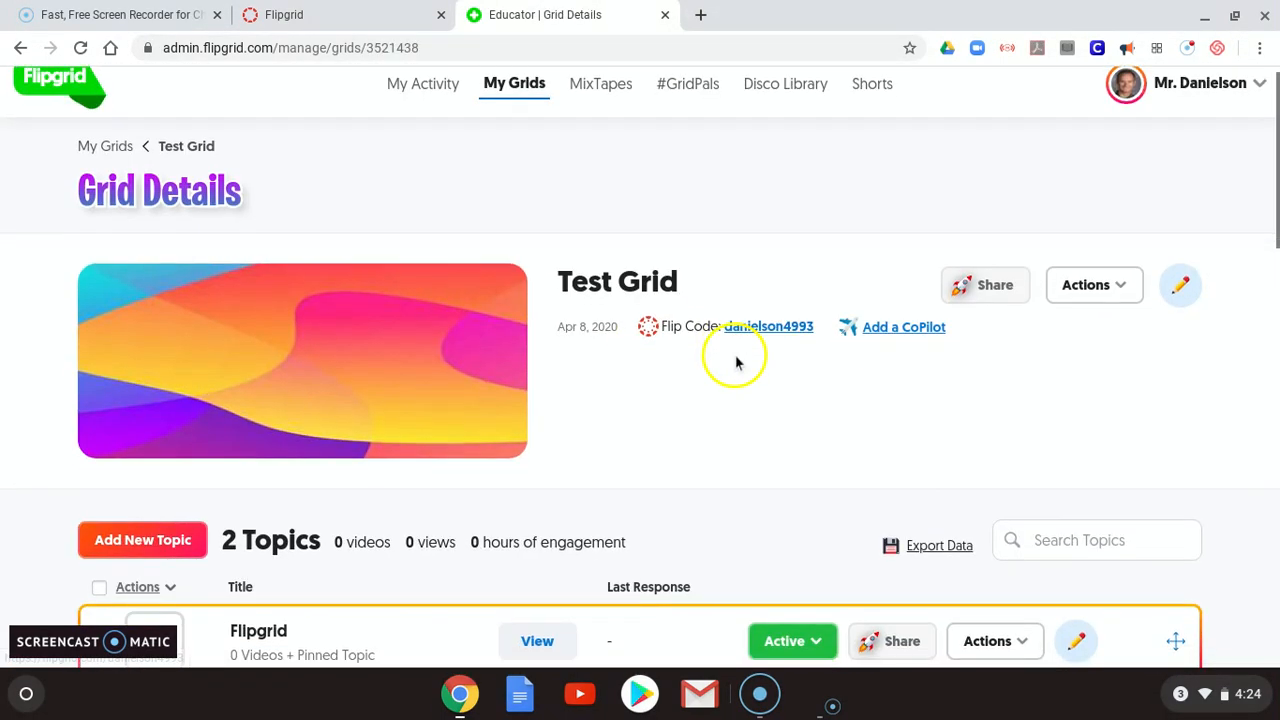
pyautogui.scroll(-2, 752, 368)
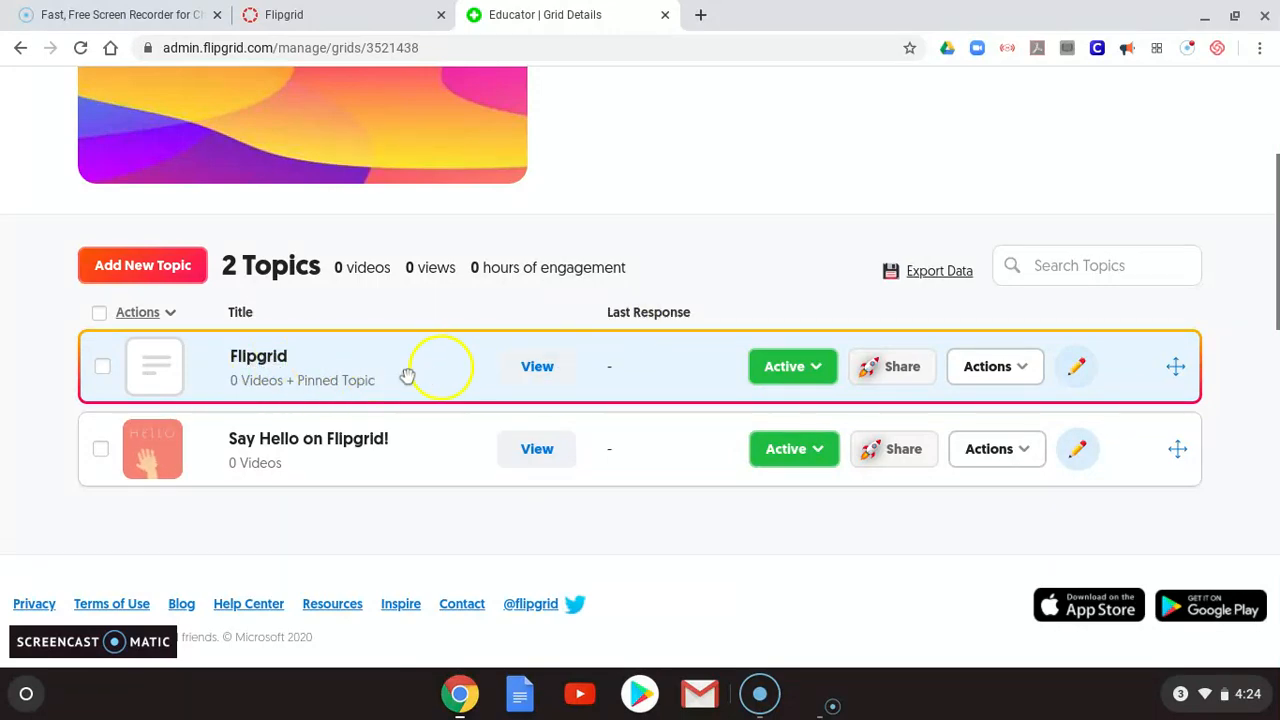
# - Compare the topic details embedded in the Canvas assignment with the Flipgrid topic listed in Test Grid
pyautogui.click(323, 16)
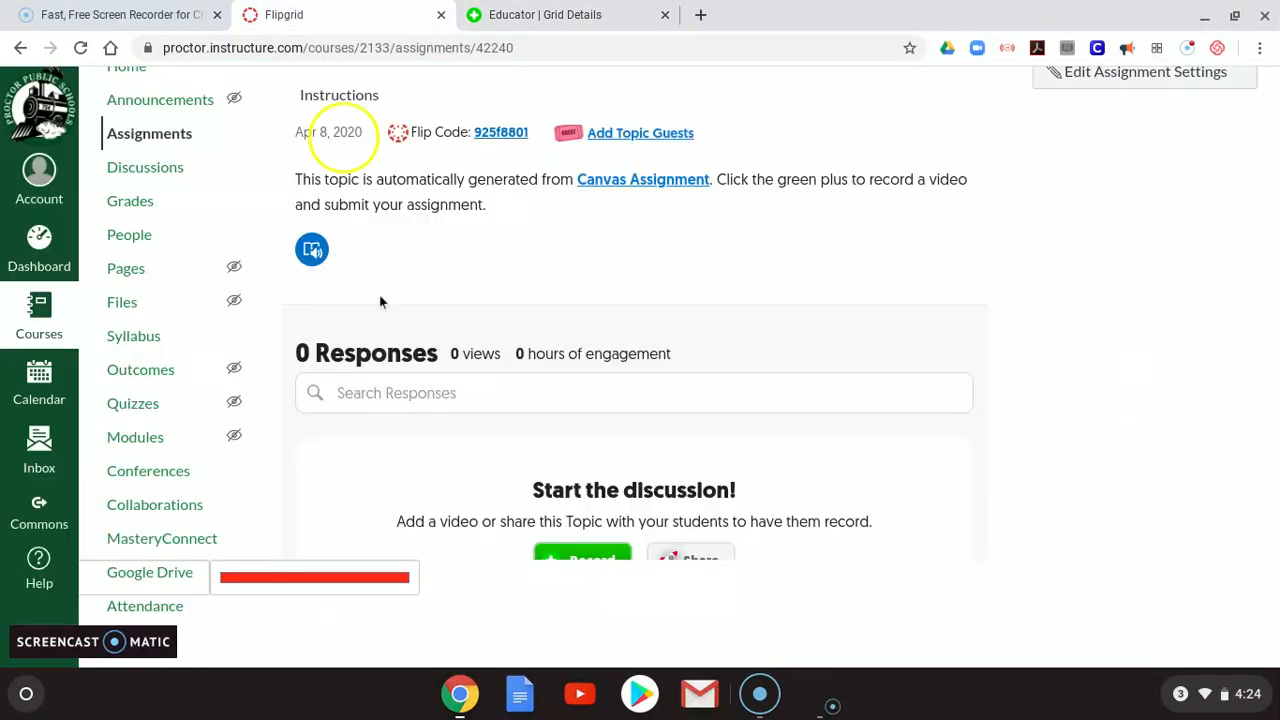
pyautogui.scroll(6, 691, 357)
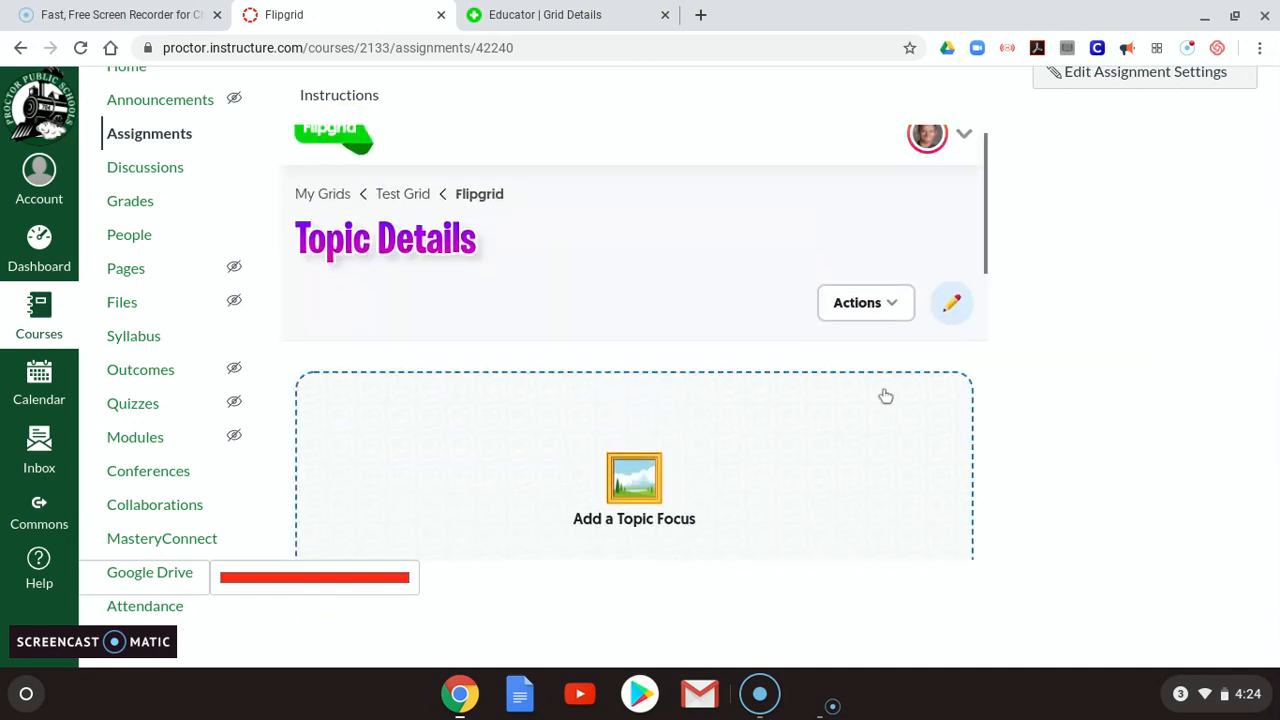
pyautogui.scroll(2, 722, 330)
pyautogui.scroll(-5, 717, 303)
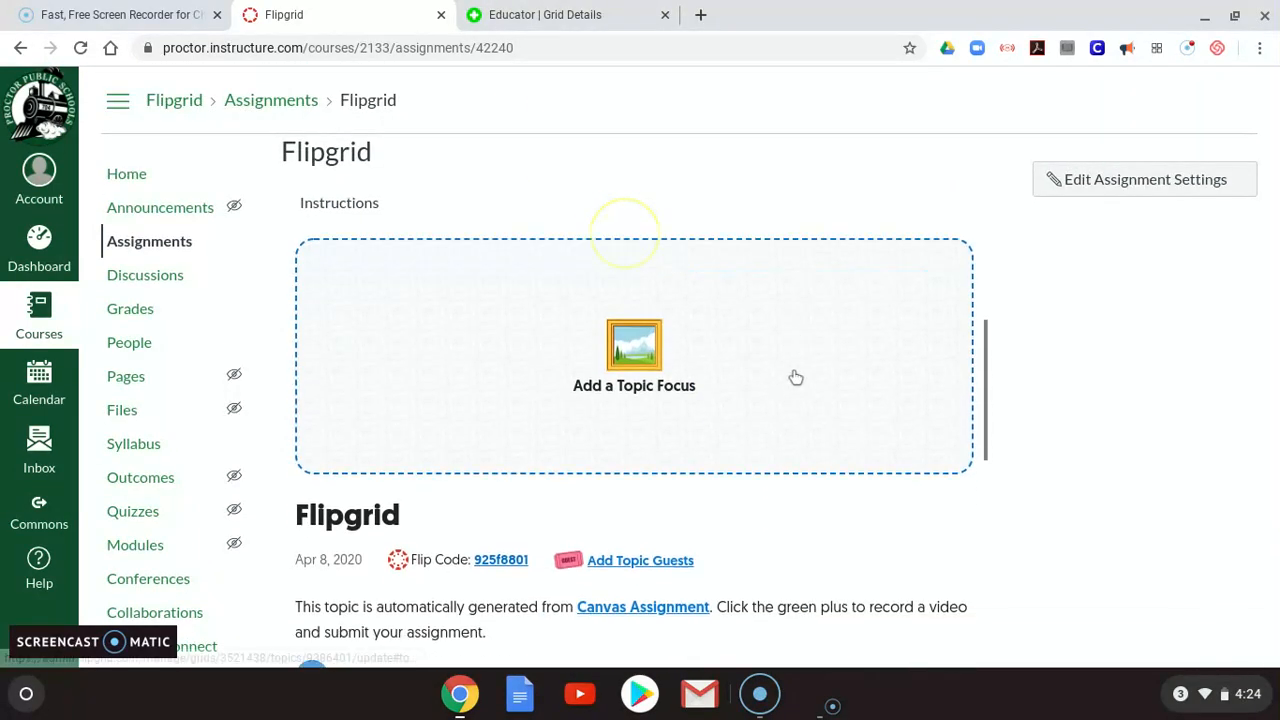
pyautogui.scroll(-1, 1038, 481)
pyautogui.click(594, 17)
pyautogui.scroll(-1, 643, 380)
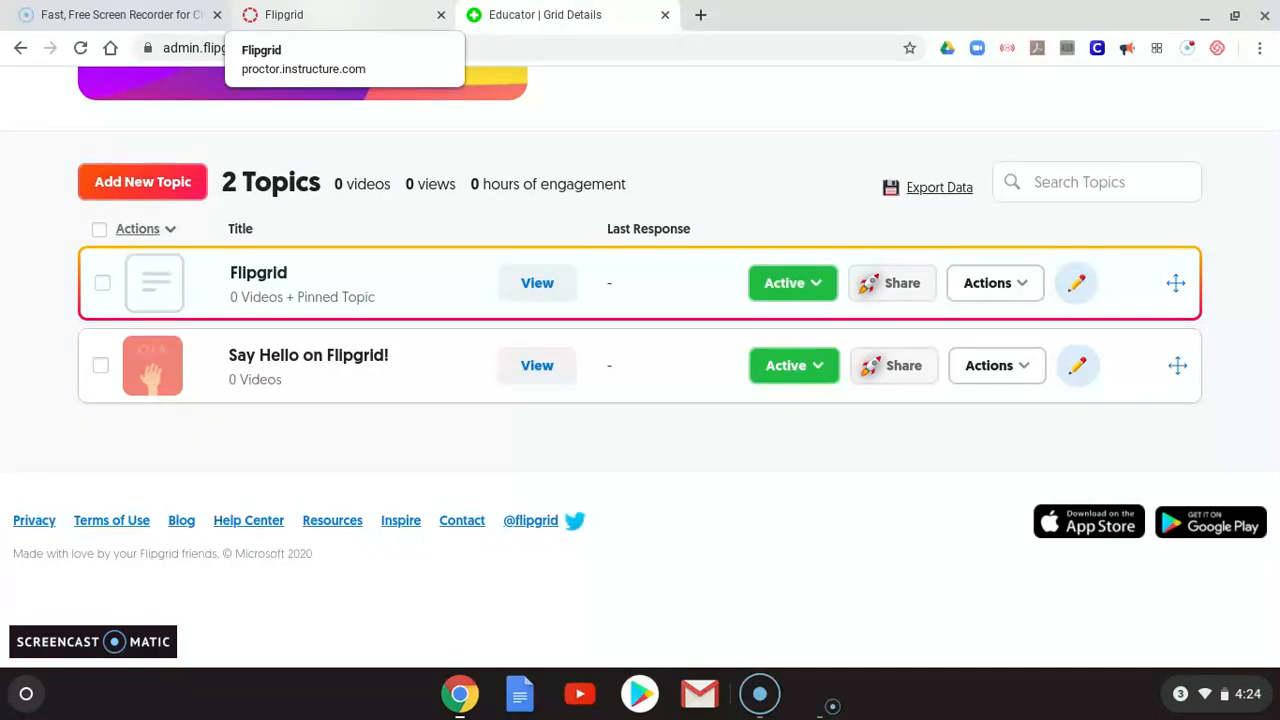
pyautogui.click(300, 14)
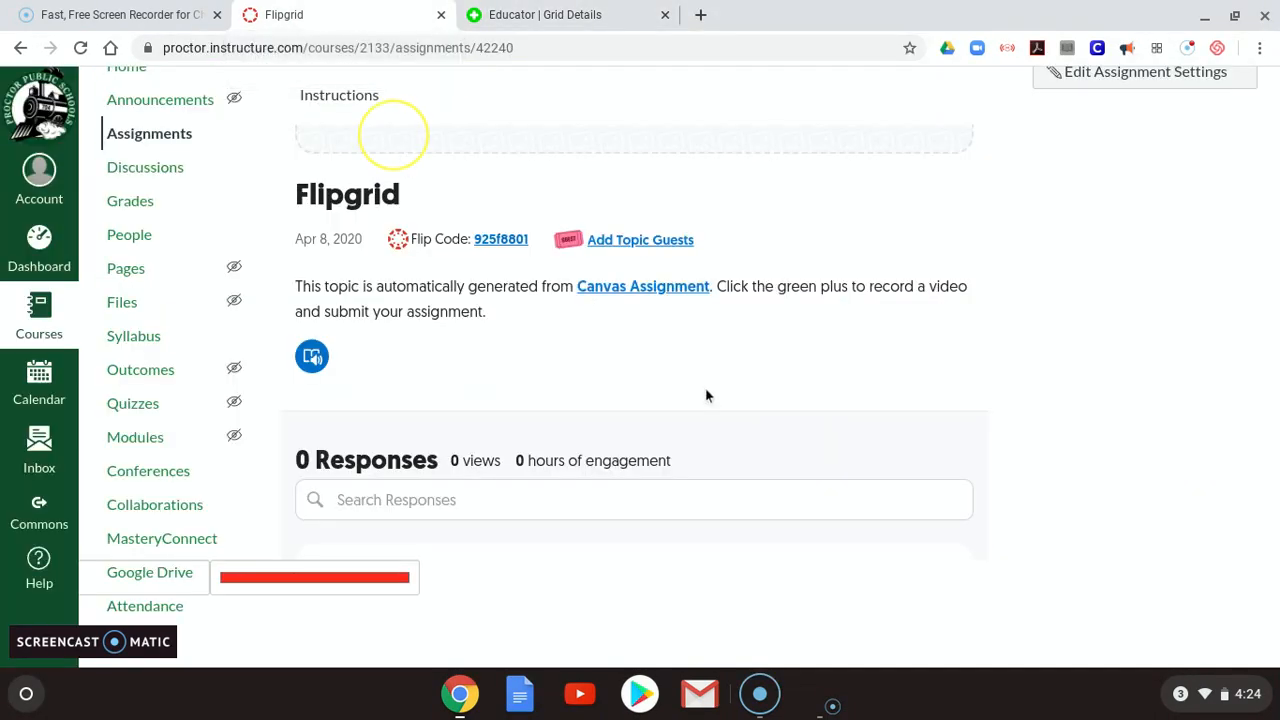
pyautogui.click(510, 10)
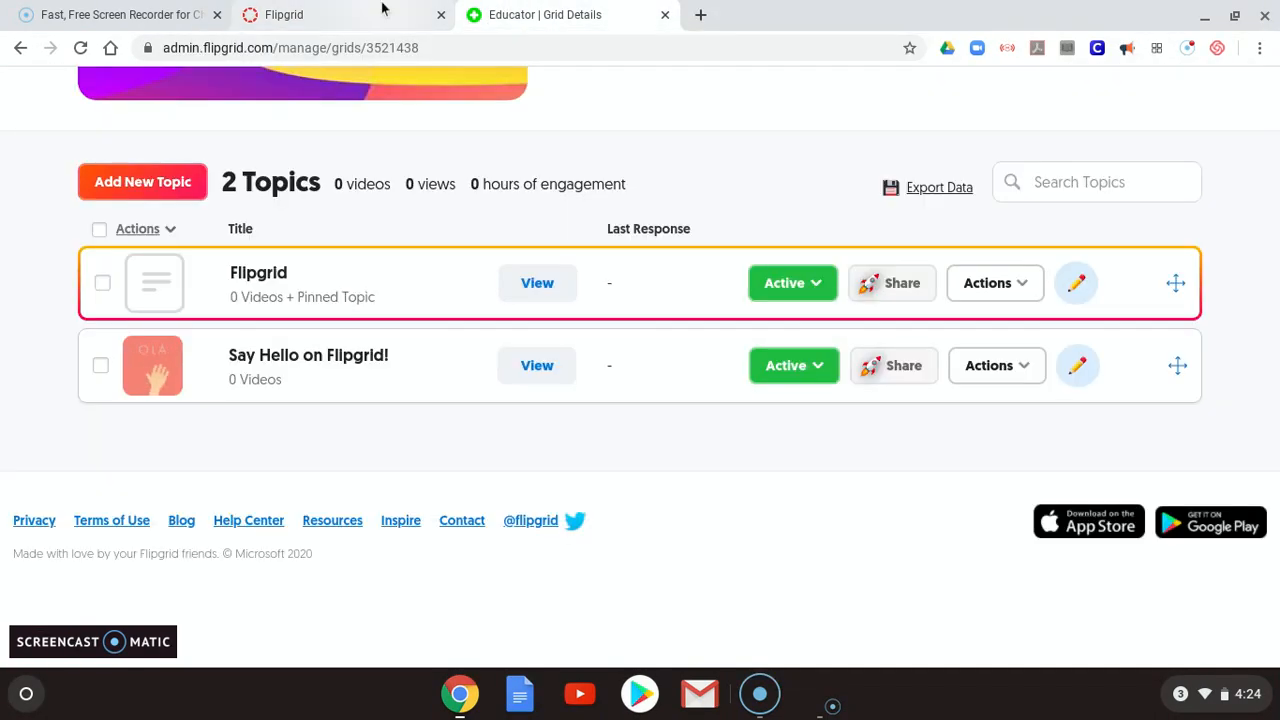
pyautogui.click(354, 16)
pyautogui.scroll(-5, 671, 398)
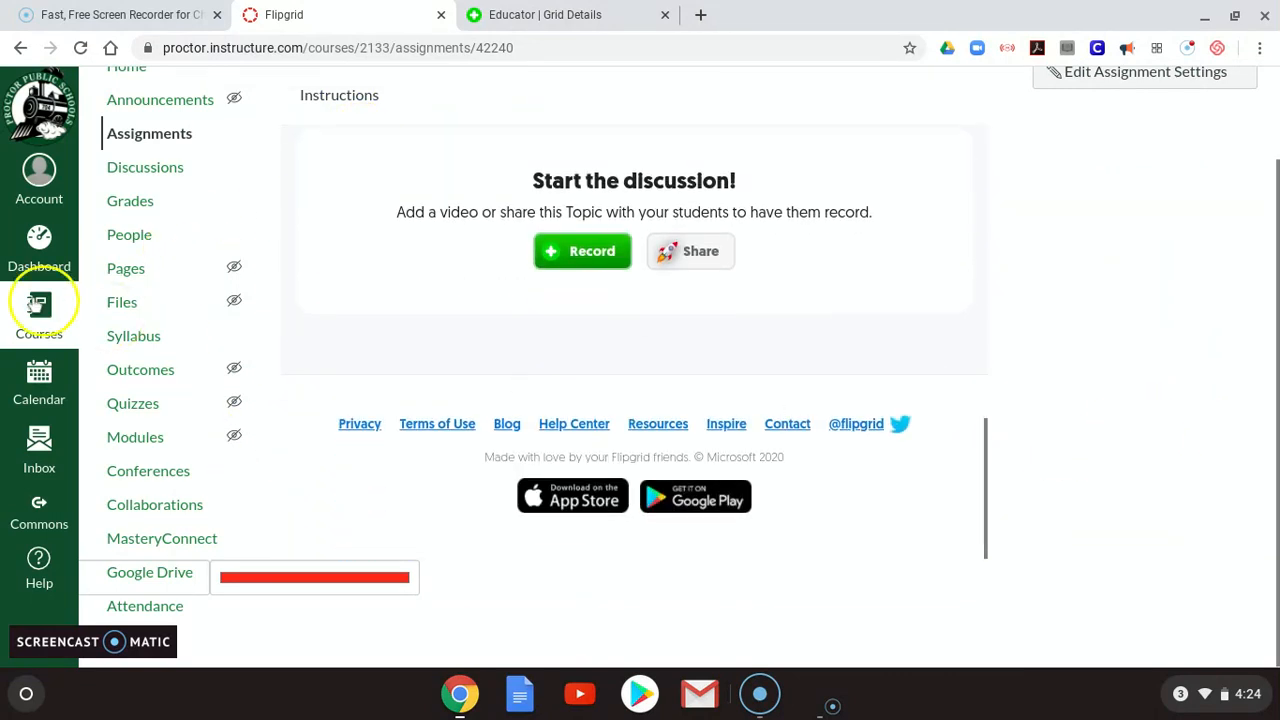
# - Return to the Canvas course's assignments list and publish the Flipgrid assignment
pyautogui.scroll(2, 1254, 403)
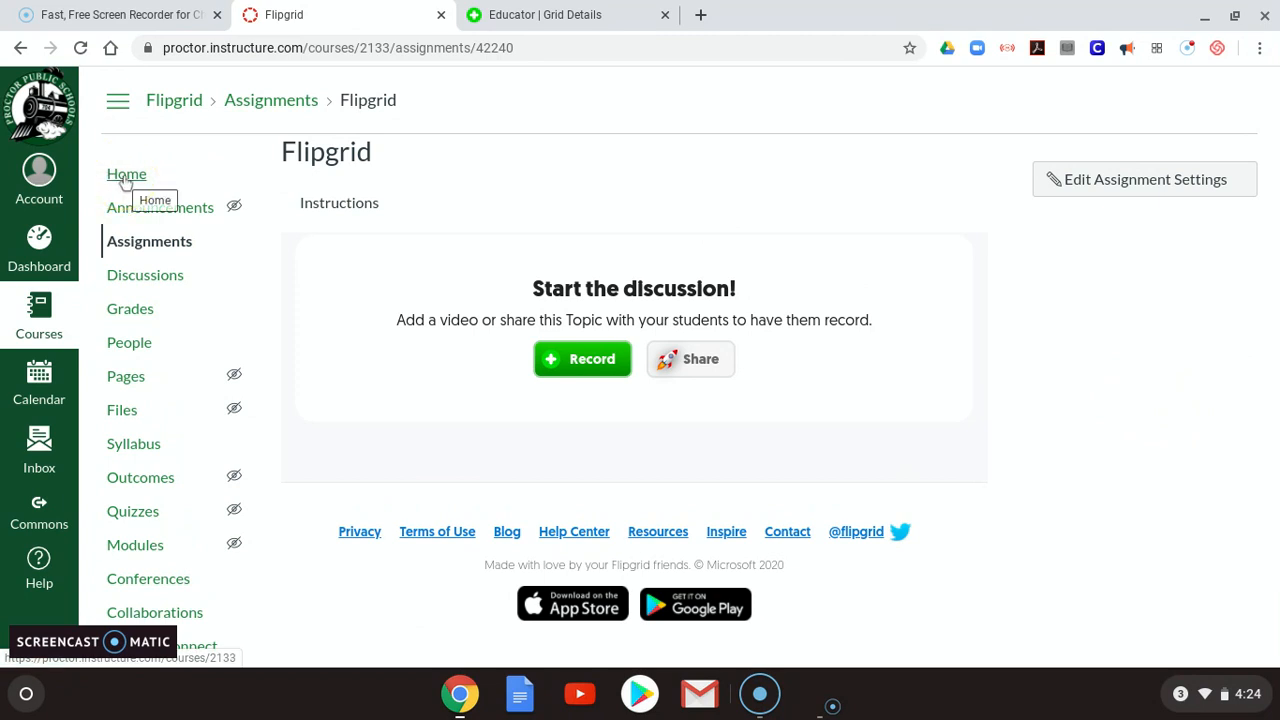
pyautogui.scroll(-2, 314, 234)
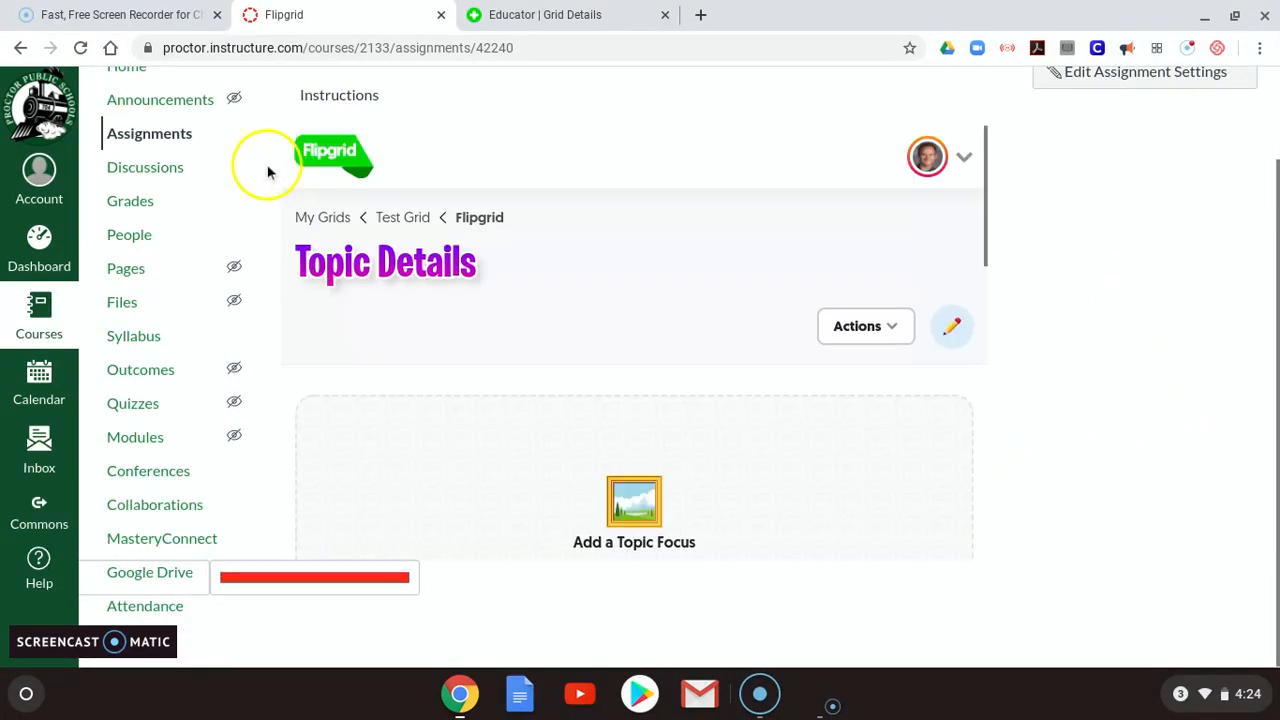
pyautogui.scroll(2, 180, 200)
pyautogui.click(116, 170)
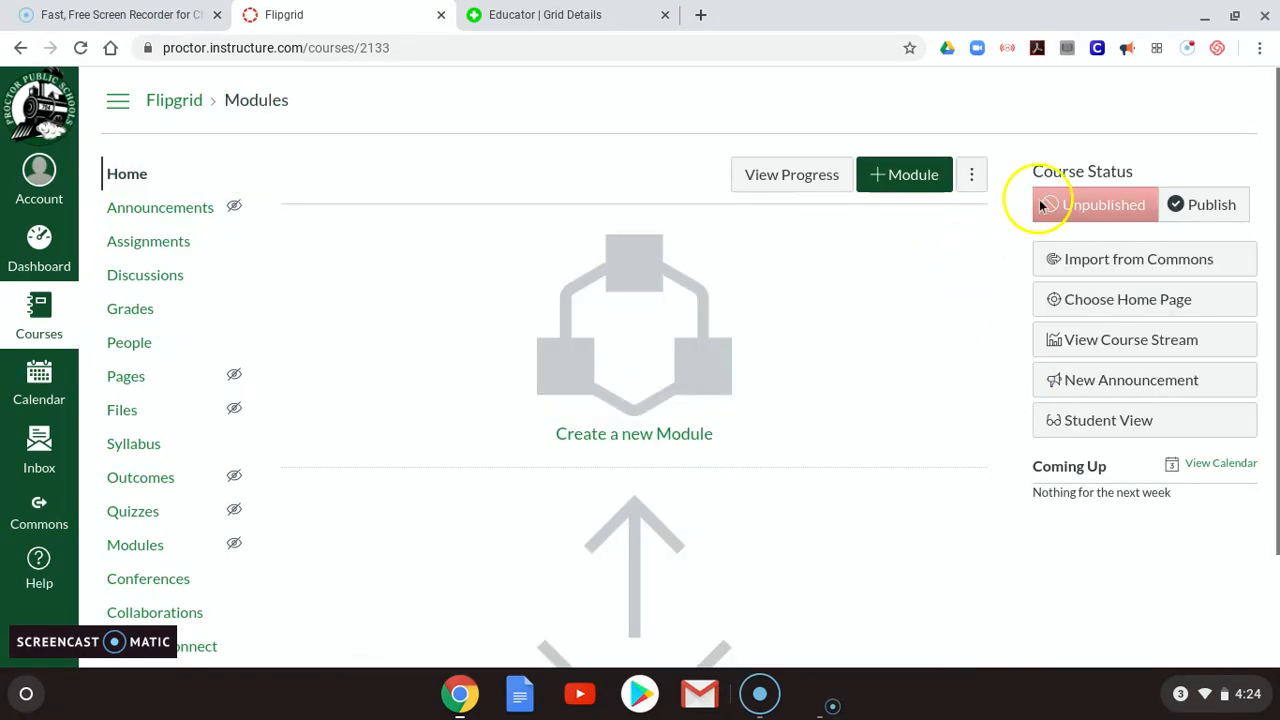
pyautogui.click(168, 245)
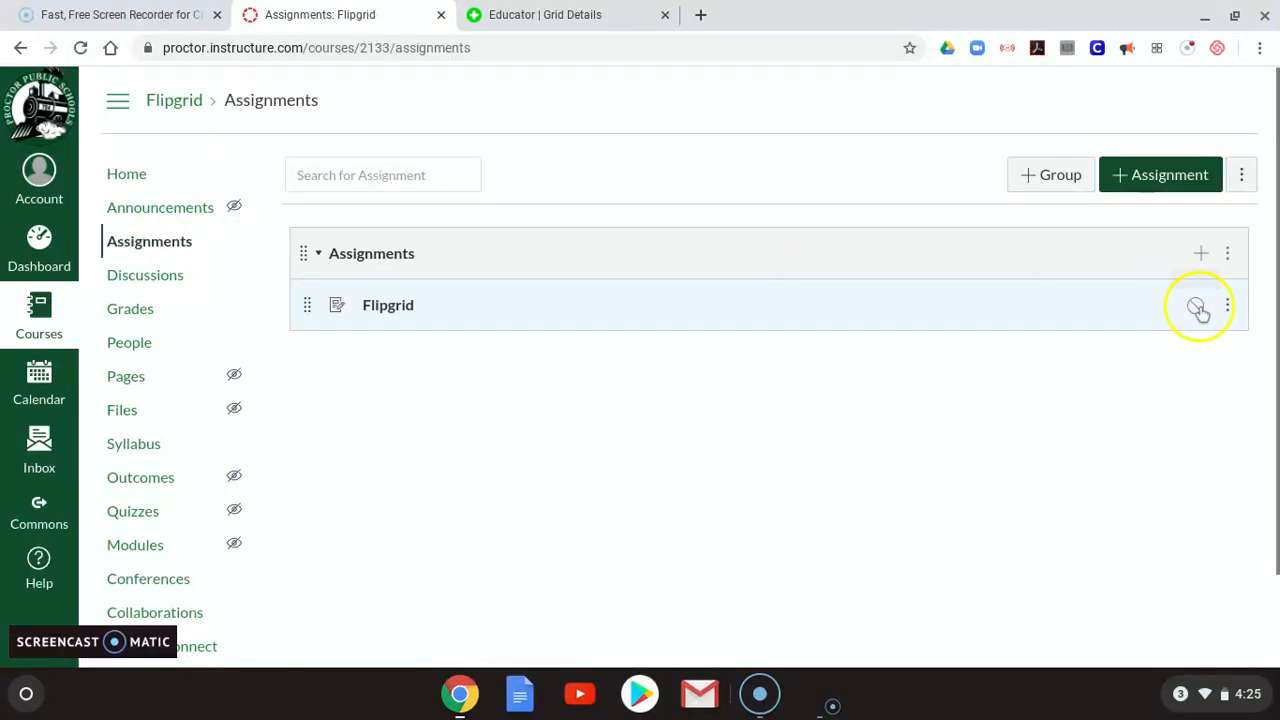
pyautogui.click(1197, 308)
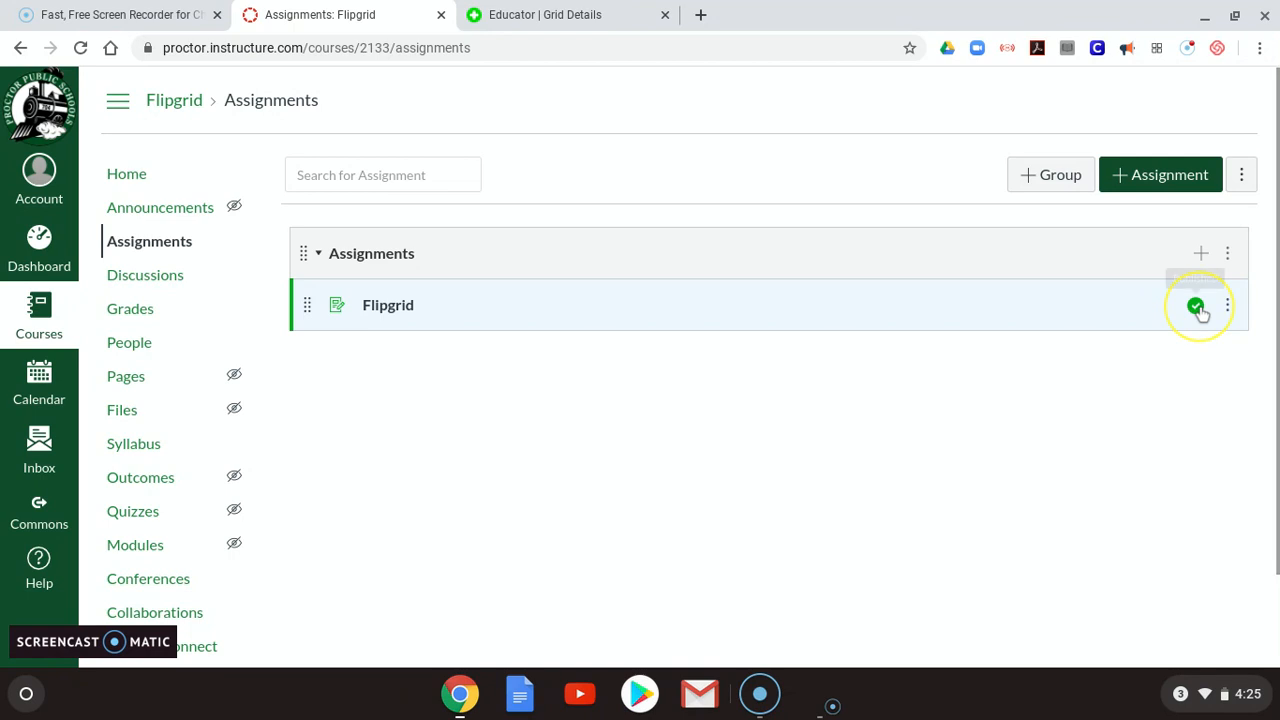
# - Publish the Flipgrid course with Assignments List chosen as its home page
pyautogui.click(130, 180)
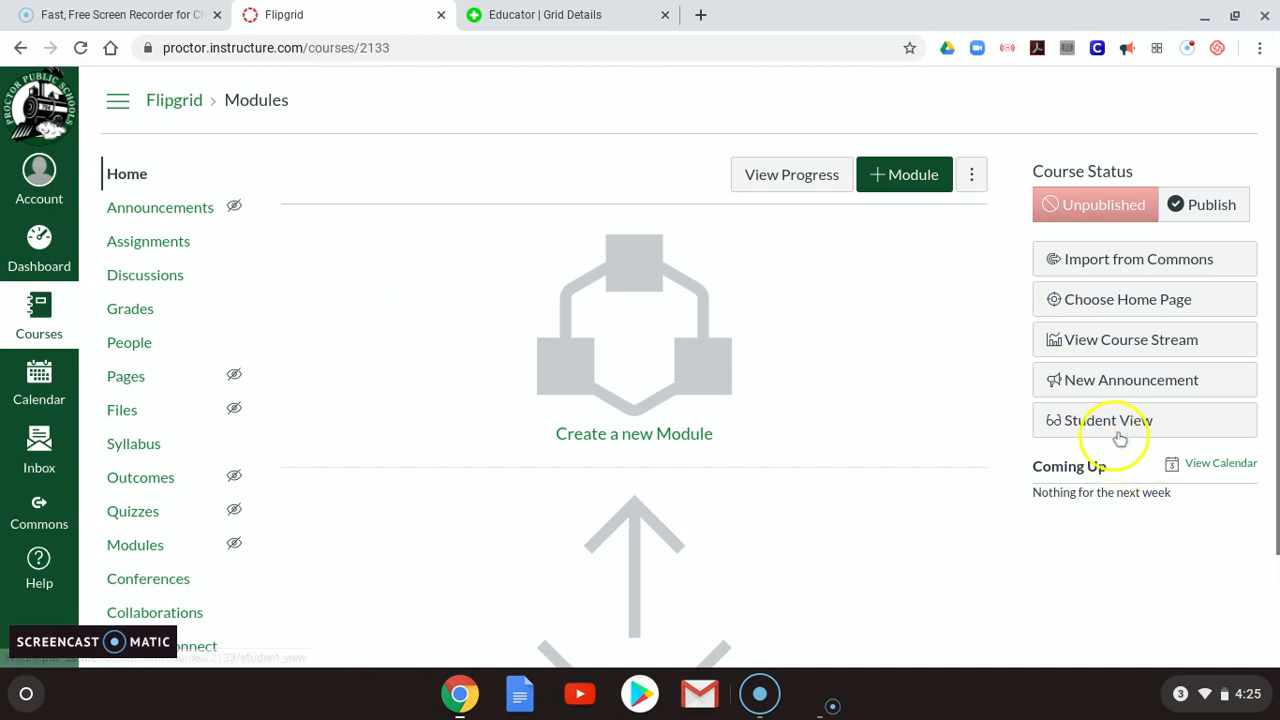
pyautogui.click(1185, 206)
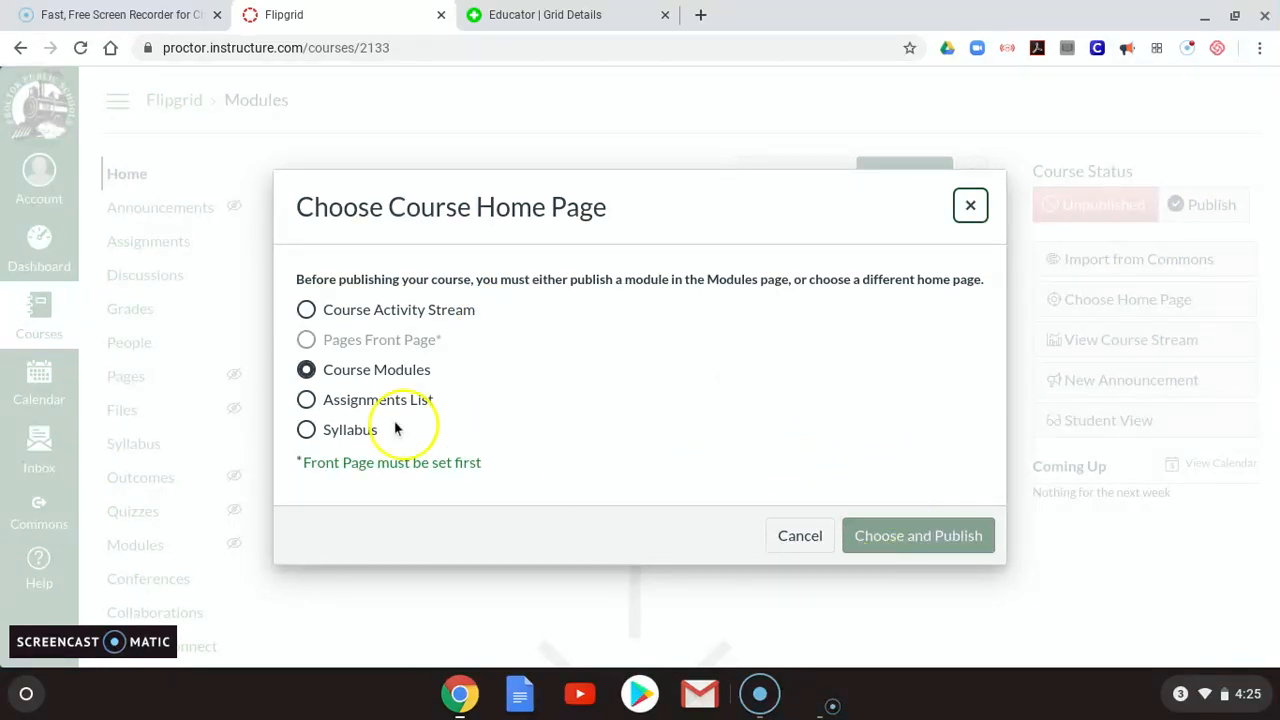
pyautogui.click(318, 404)
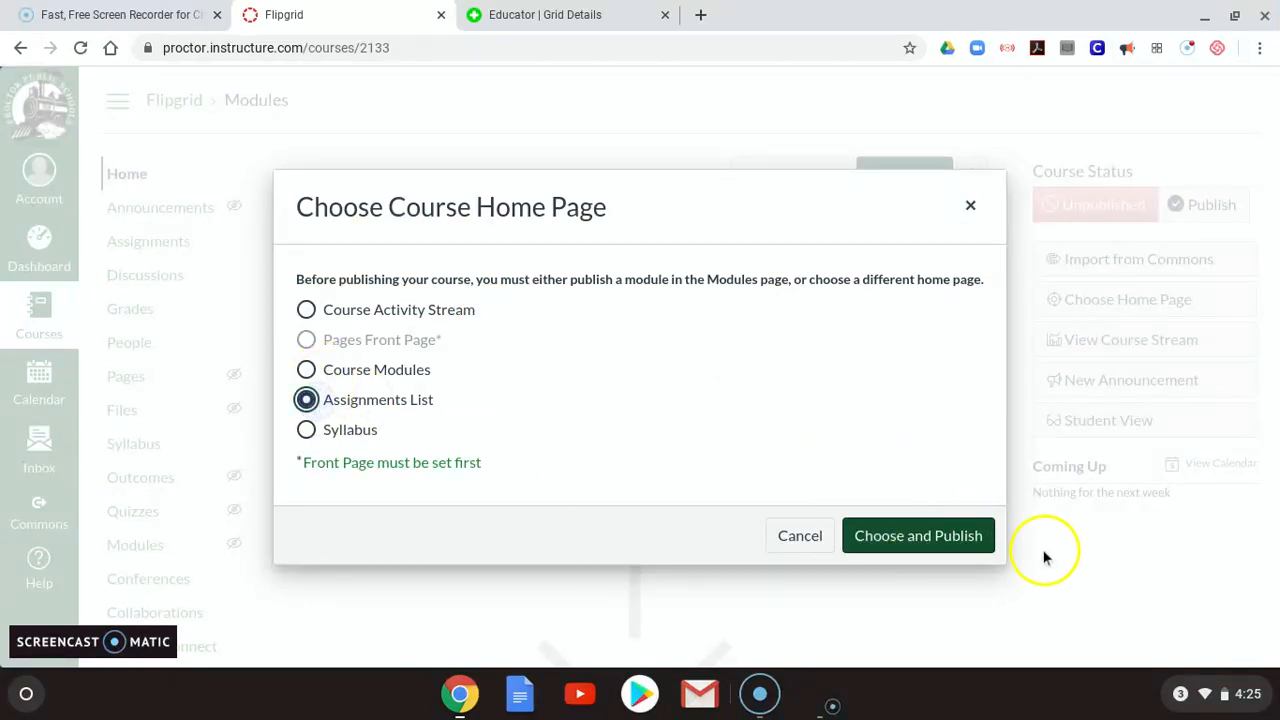
pyautogui.click(973, 543)
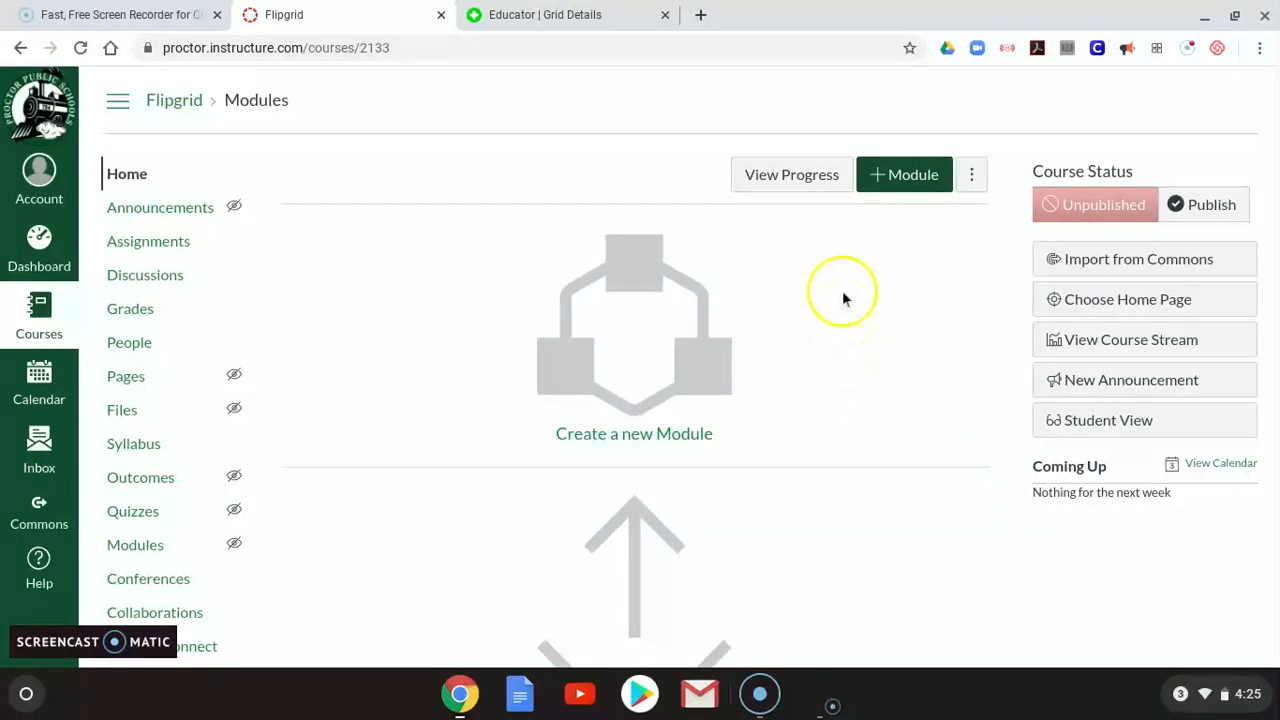
# - Enter Student View and open the Flipgrid assignment to examine how students see the topic and its recording option
pyautogui.click(1075, 420)
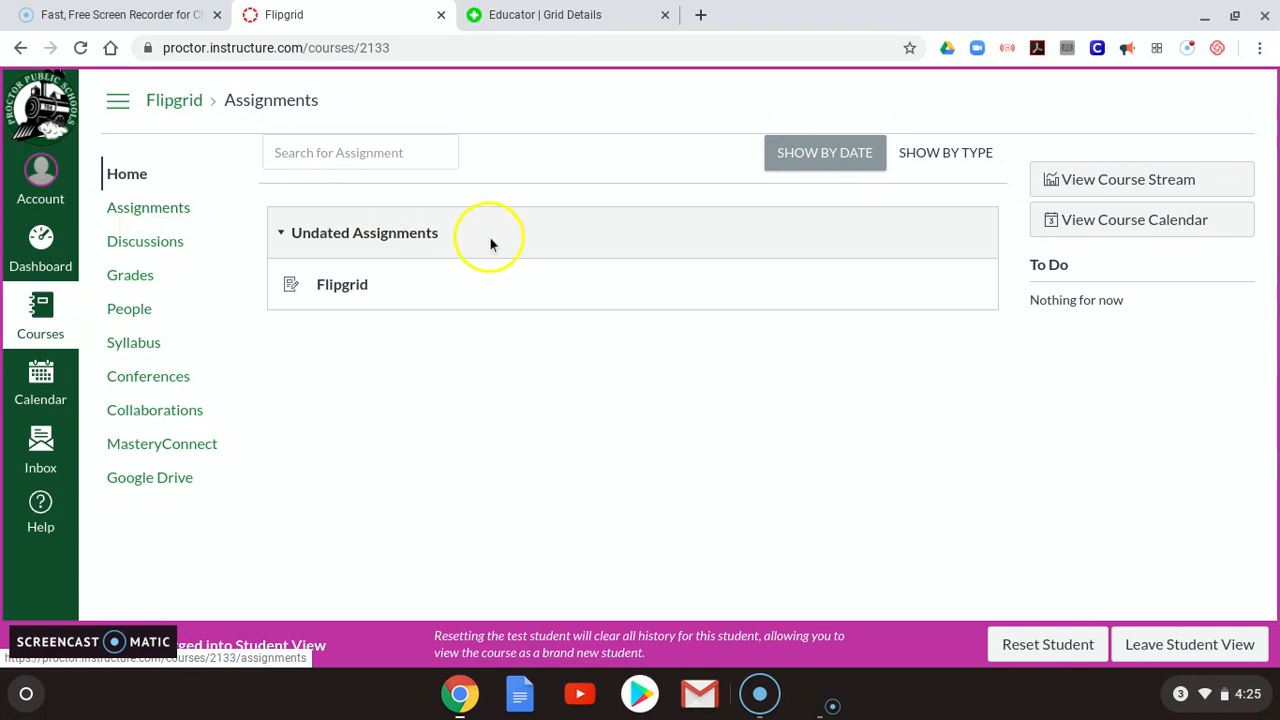
pyautogui.click(337, 287)
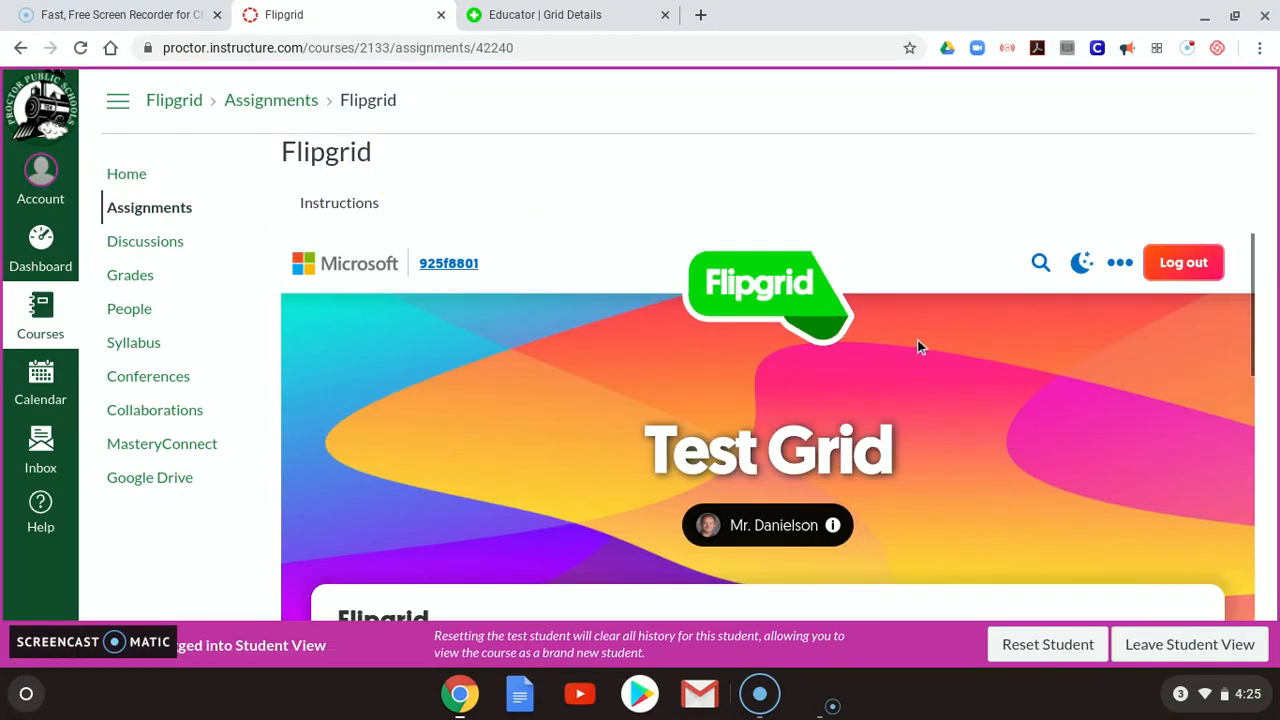
pyautogui.scroll(-5, 1006, 374)
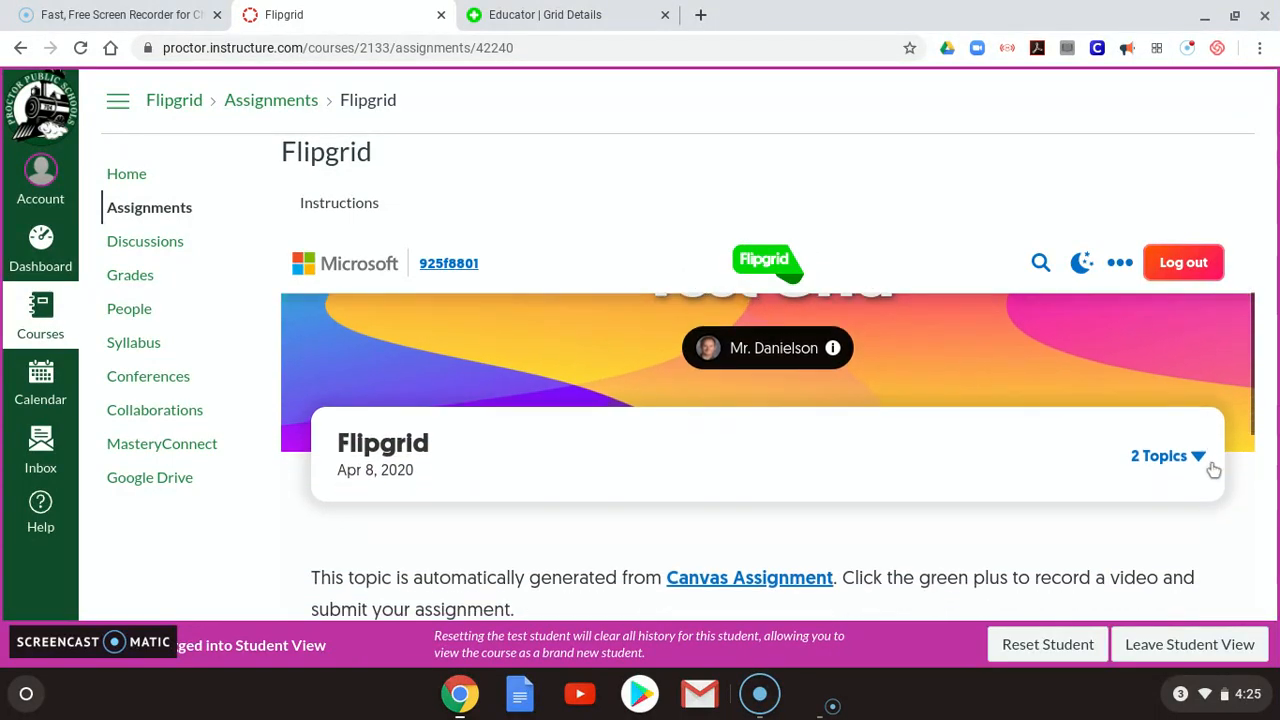
pyautogui.scroll(-6, 1198, 465)
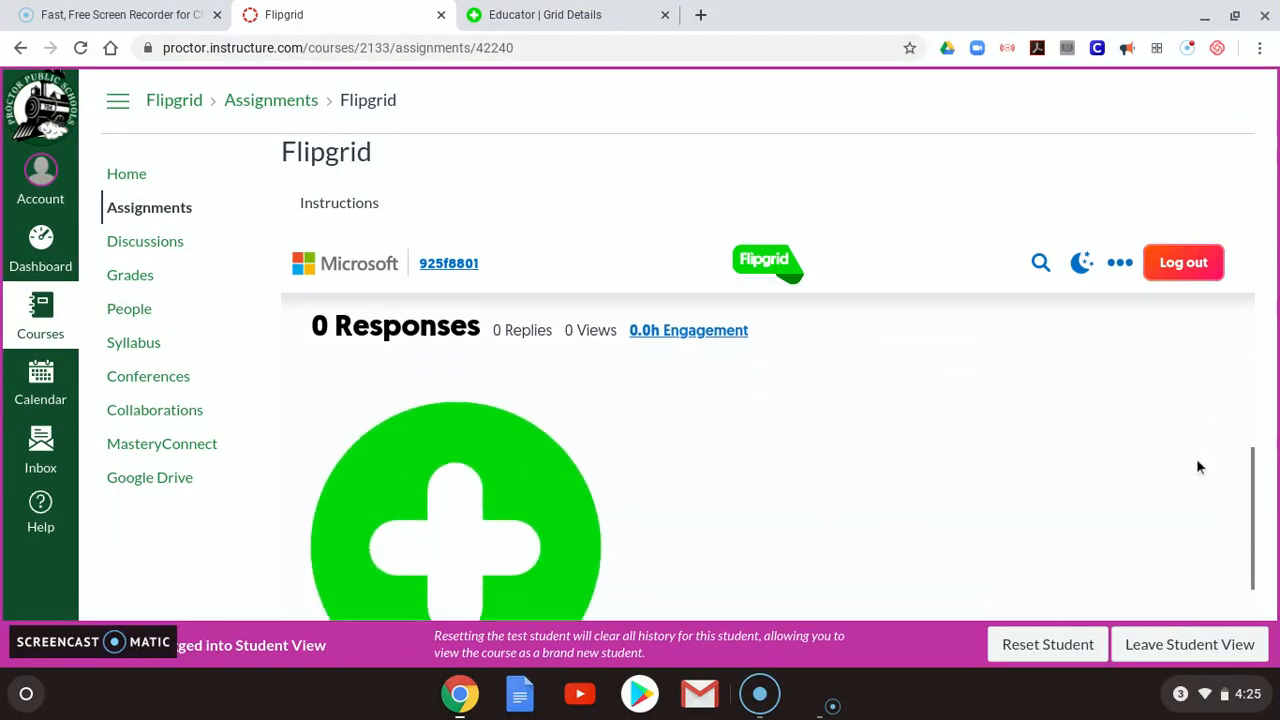
pyautogui.scroll(-1, 1198, 466)
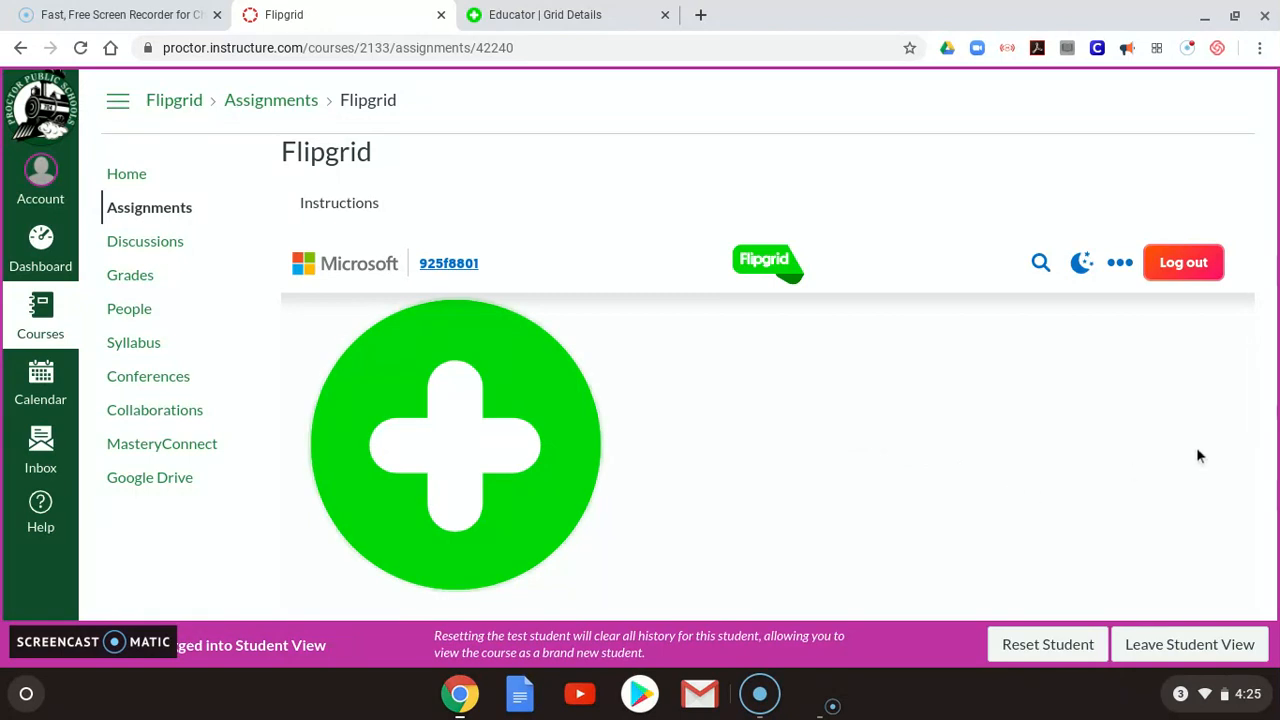
pyautogui.scroll(-1, 1137, 480)
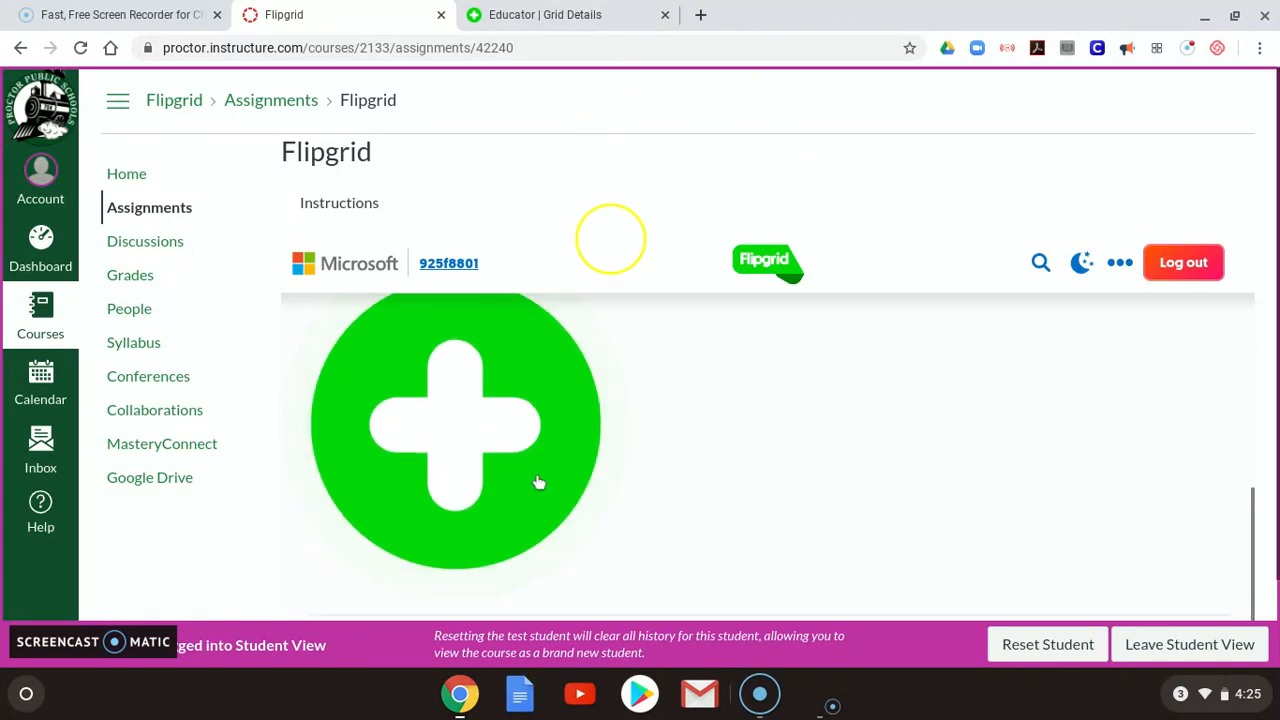
pyautogui.scroll(1, 538, 482)
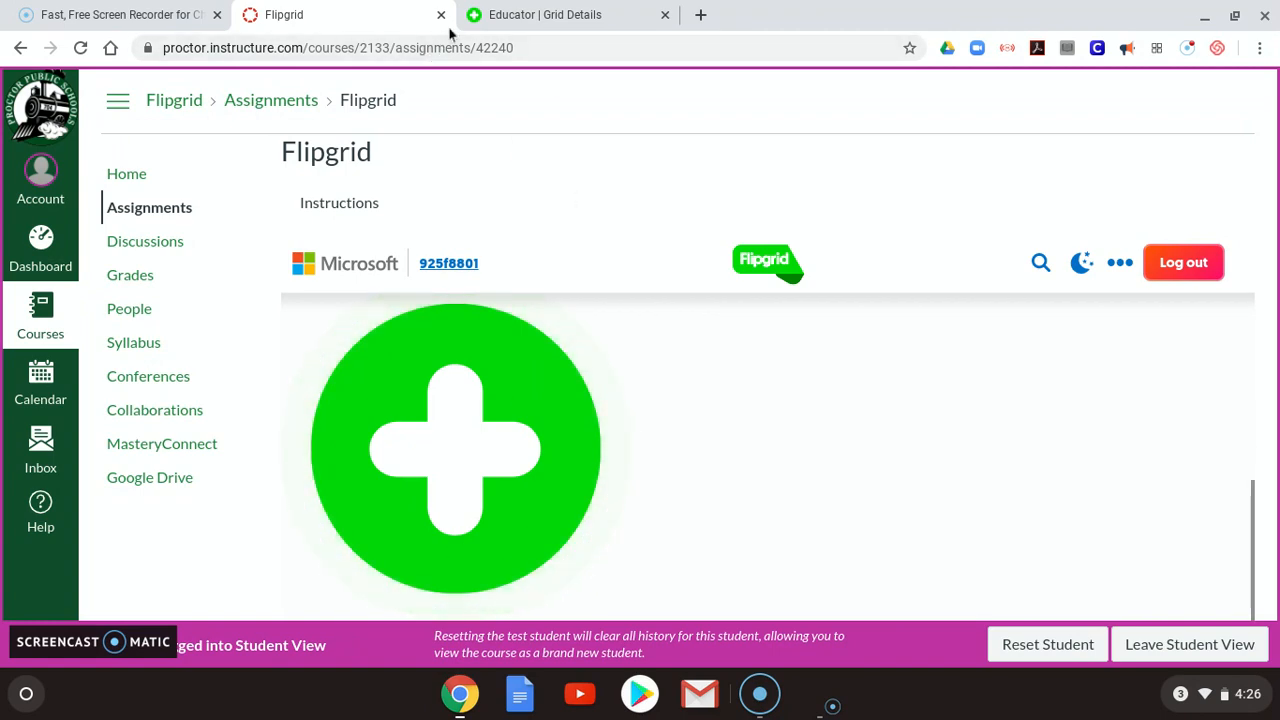
# - On the Flipgrid site, edit Test Grid's Flipgrid topic and turn on Video Moderation
pyautogui.click(498, 18)
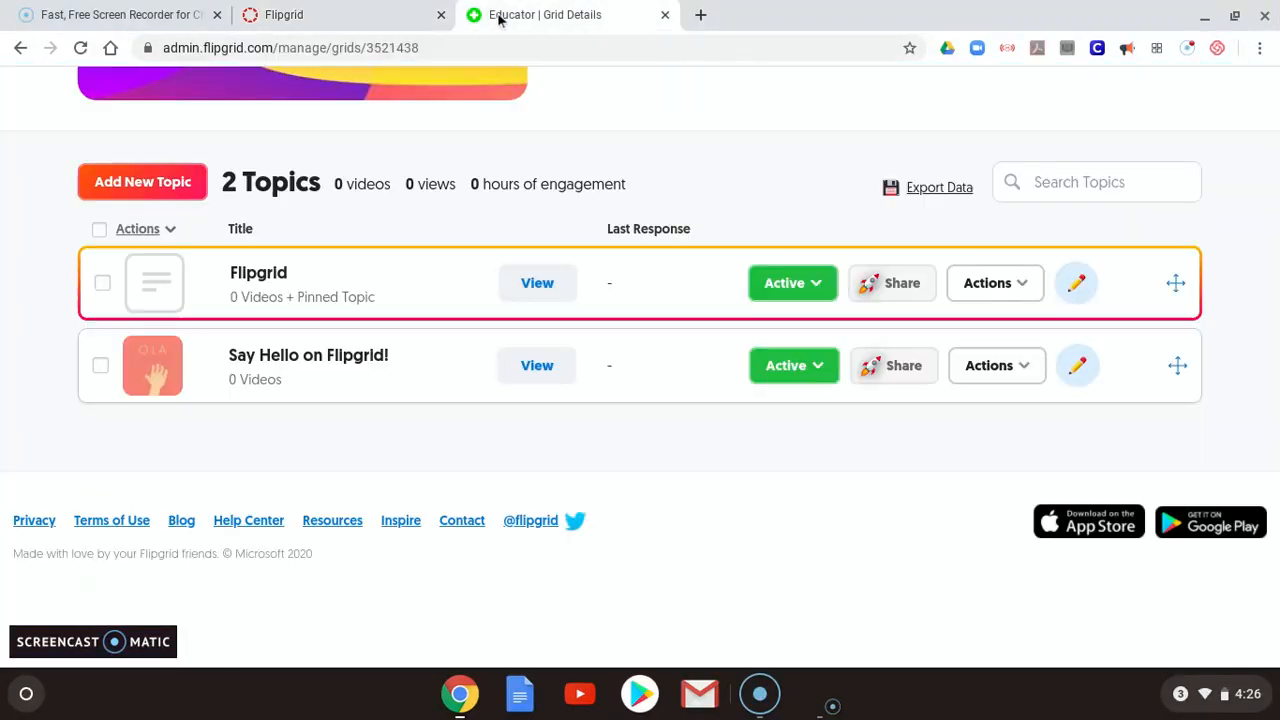
pyautogui.scroll(1, 600, 448)
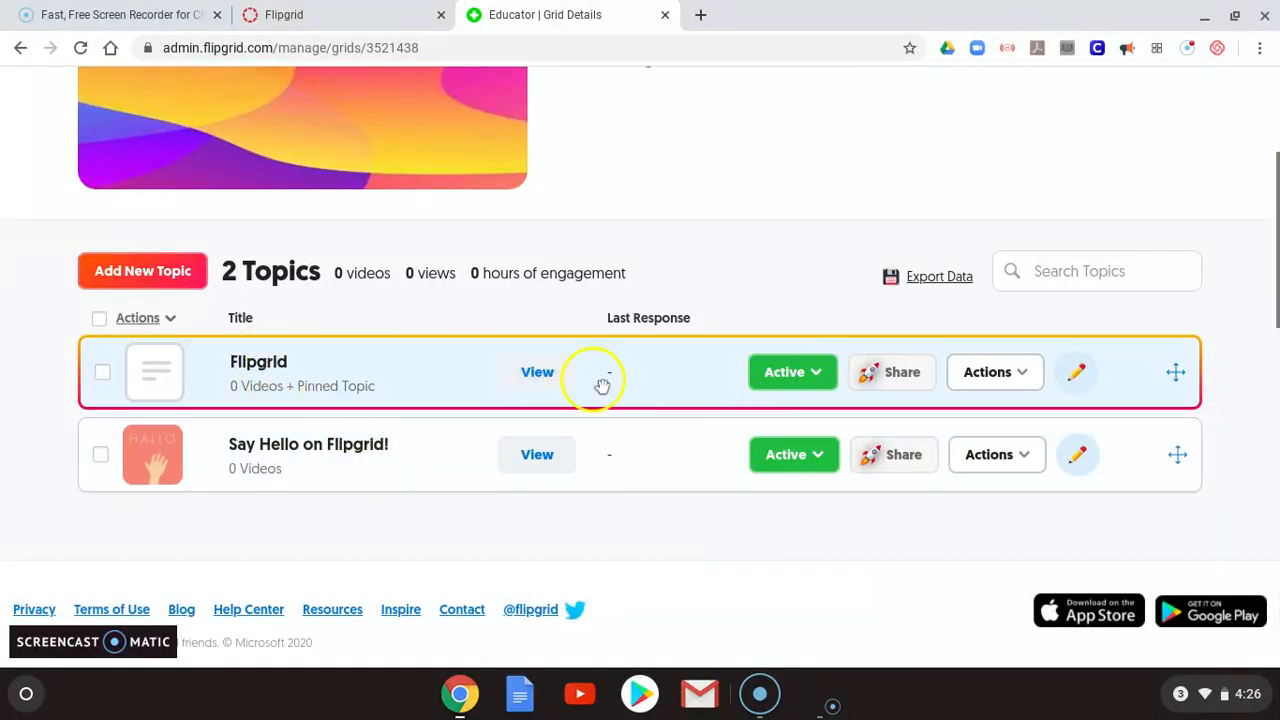
pyautogui.click(1077, 374)
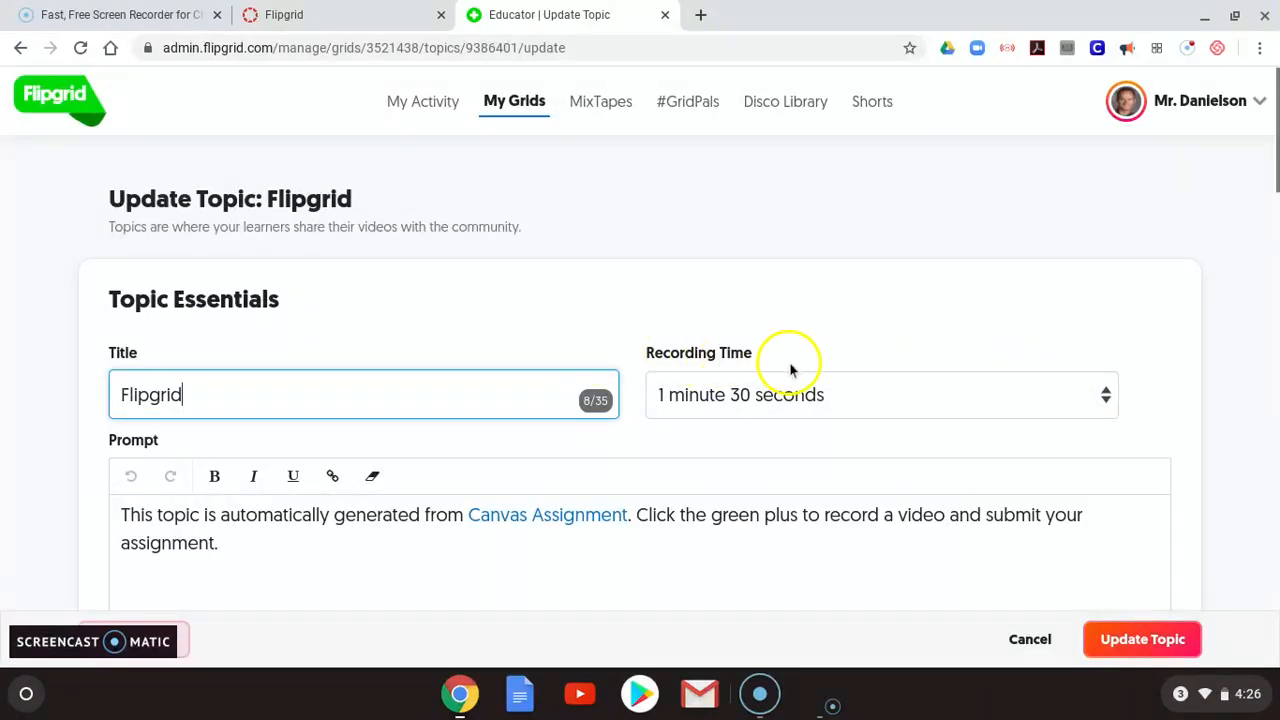
pyautogui.scroll(-4, 957, 363)
pyautogui.scroll(-6, 967, 362)
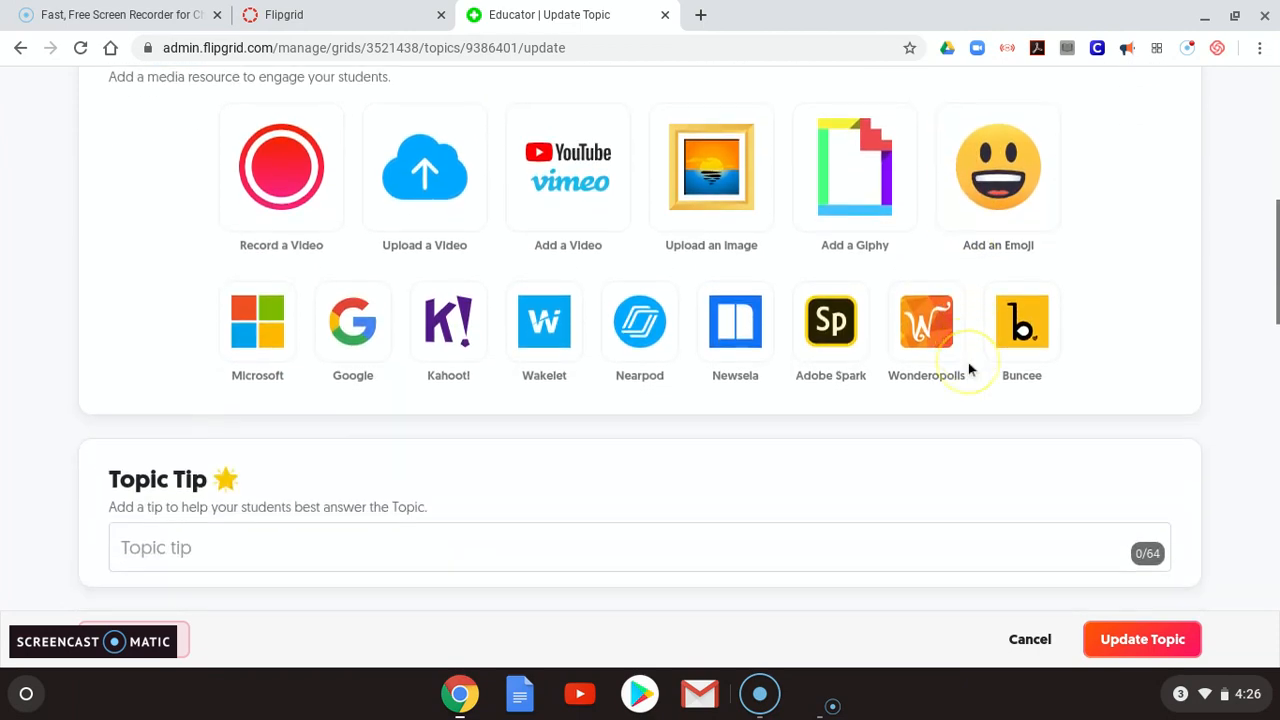
pyautogui.scroll(-3, 968, 368)
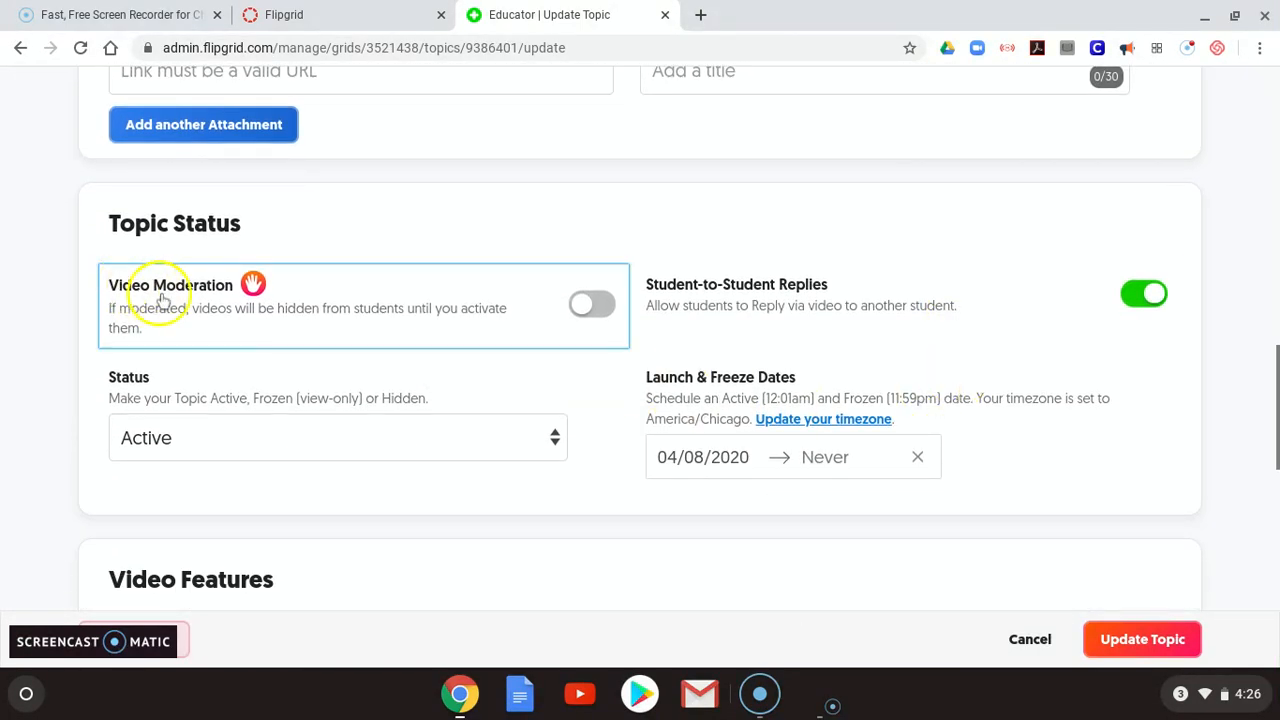
pyautogui.click(618, 321)
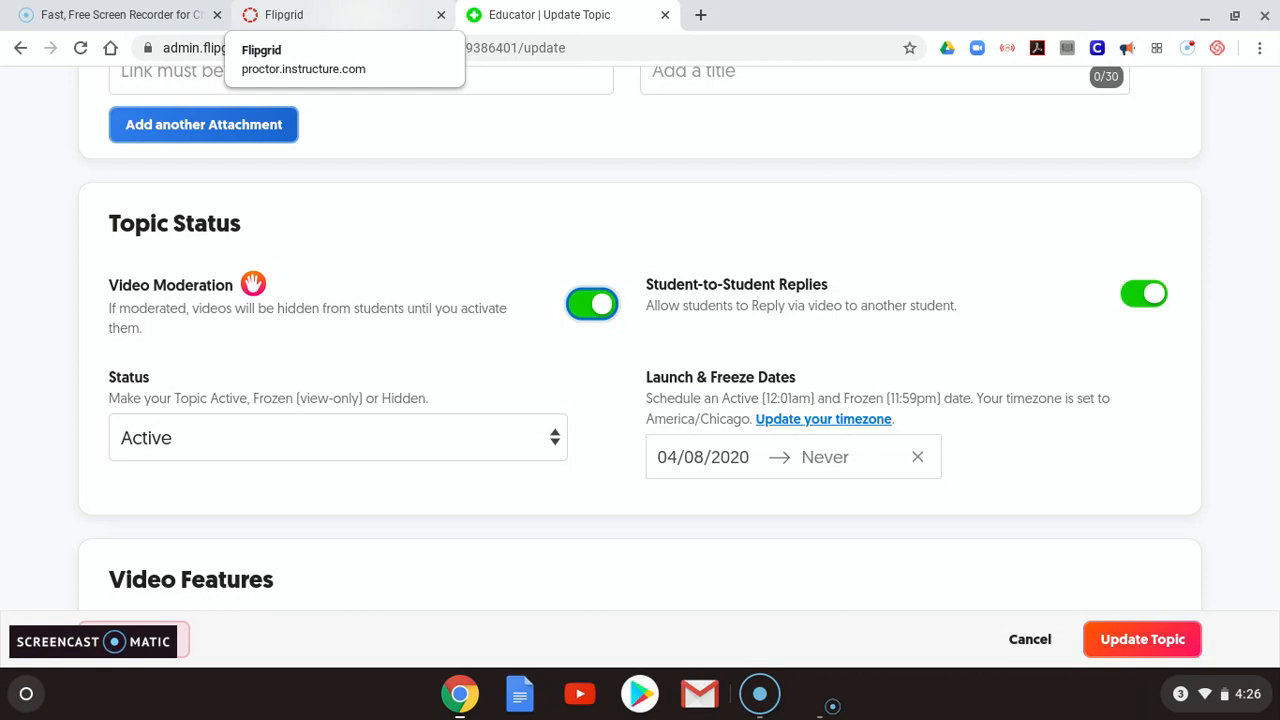
# - Check the student's assignment page in Canvas, review the topic's Video Features settings and save the updated topic
pyautogui.click(364, 24)
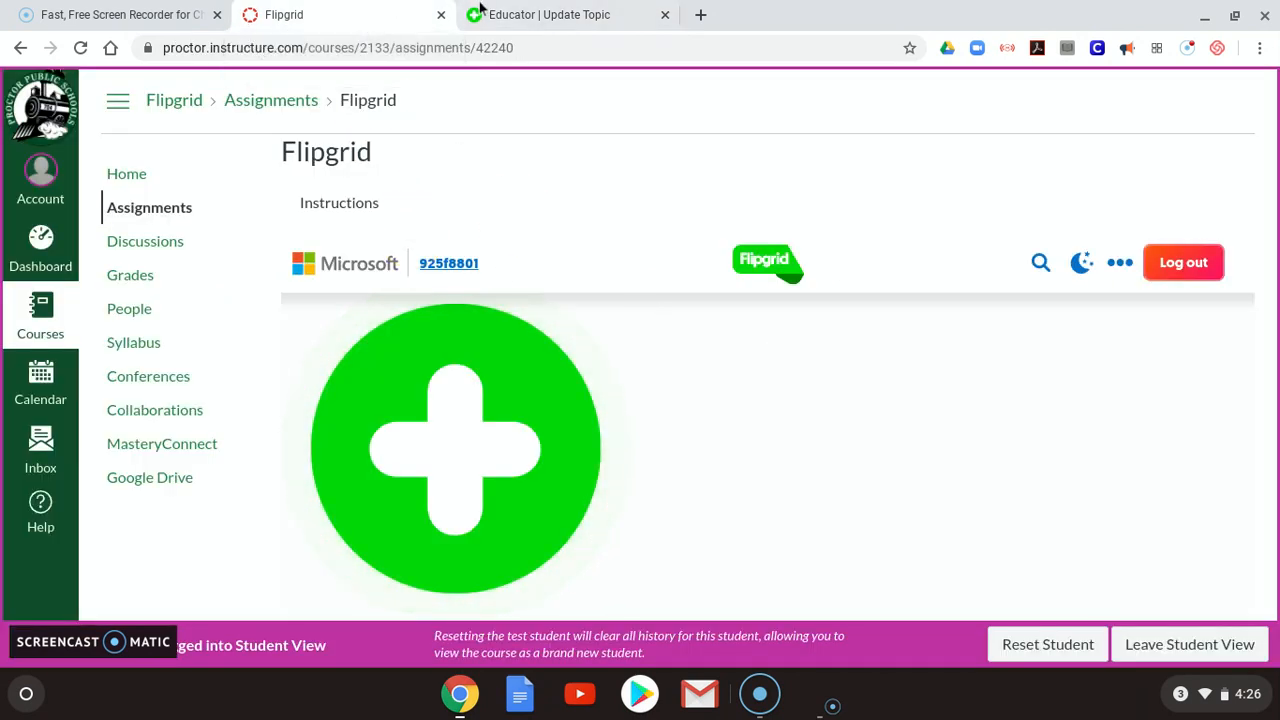
pyautogui.click(480, 8)
pyautogui.scroll(-3, 1000, 450)
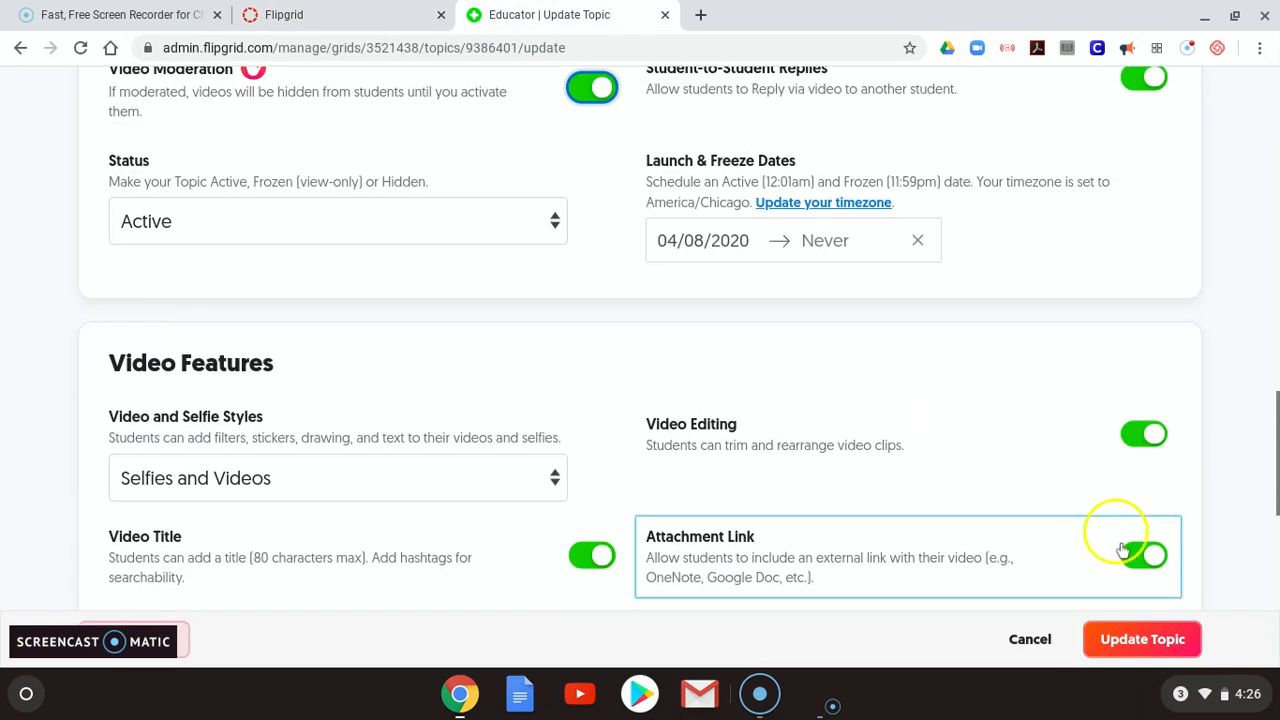
pyautogui.click(1148, 645)
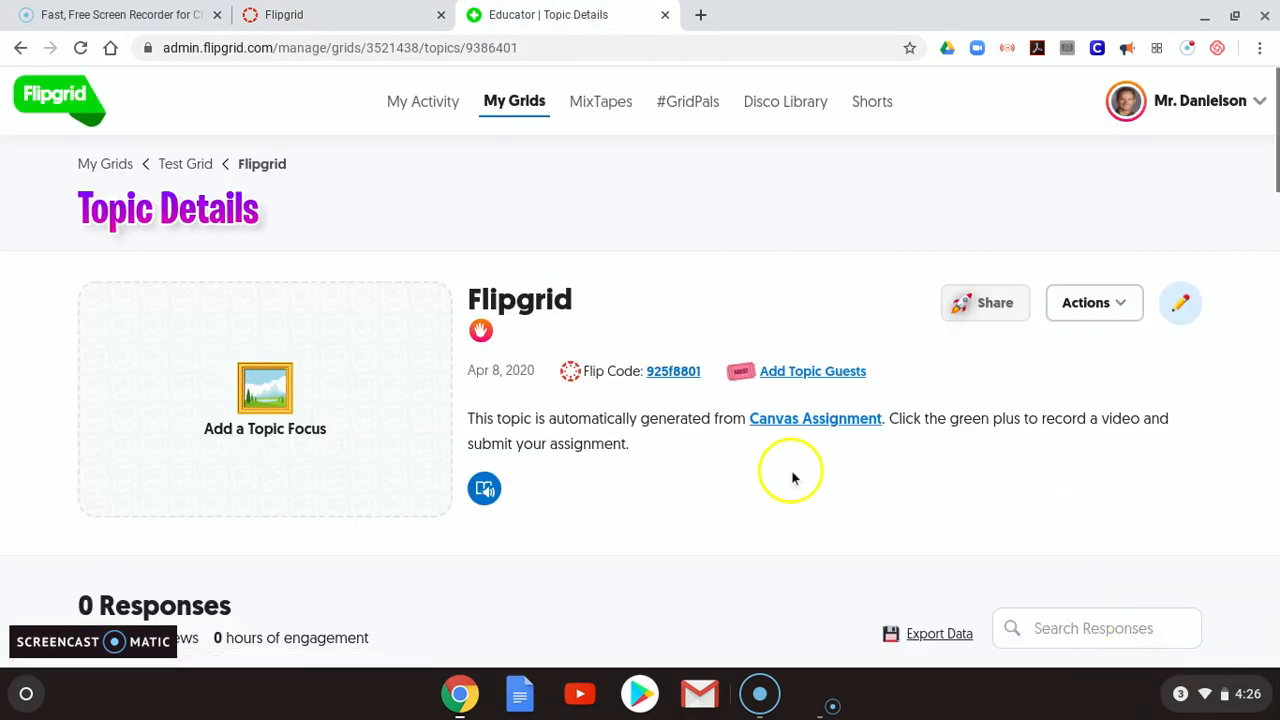
# - Reload the student's Flipgrid assignment page in Canvas and check how the recording option reflects video moderation
pyautogui.scroll(-5, 800, 477)
pyautogui.scroll(5, 826, 475)
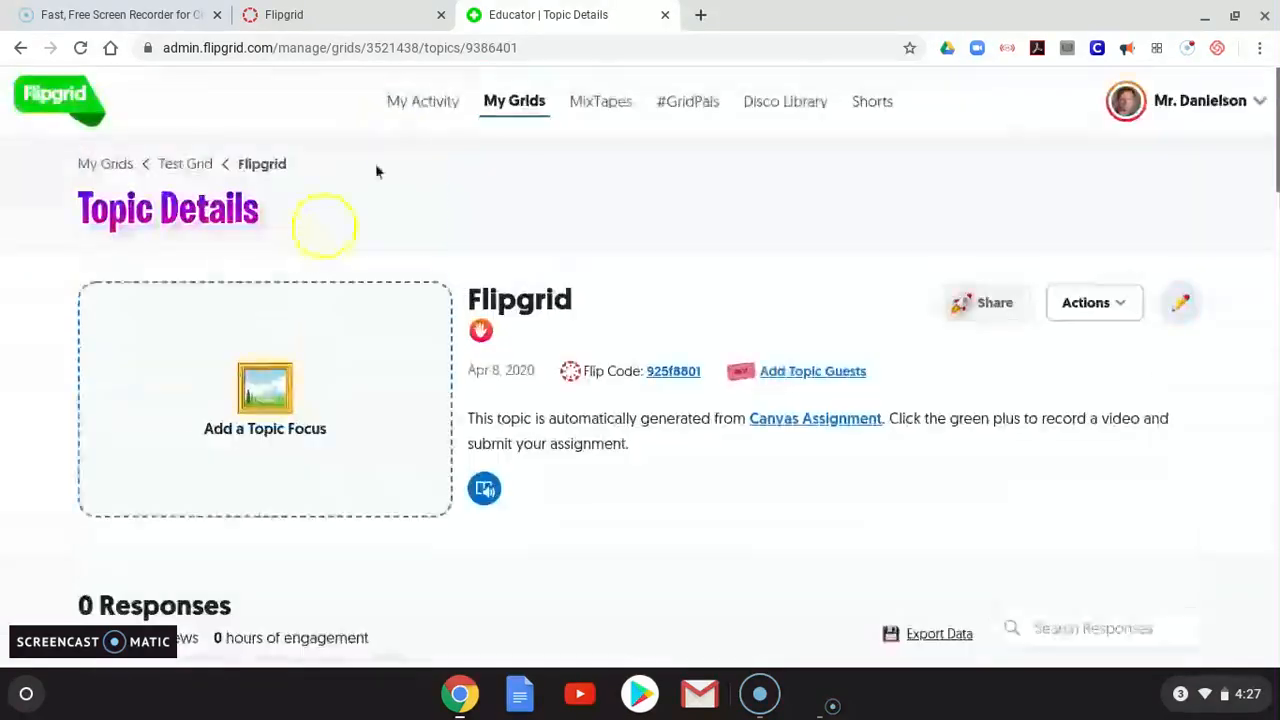
pyautogui.click(366, 16)
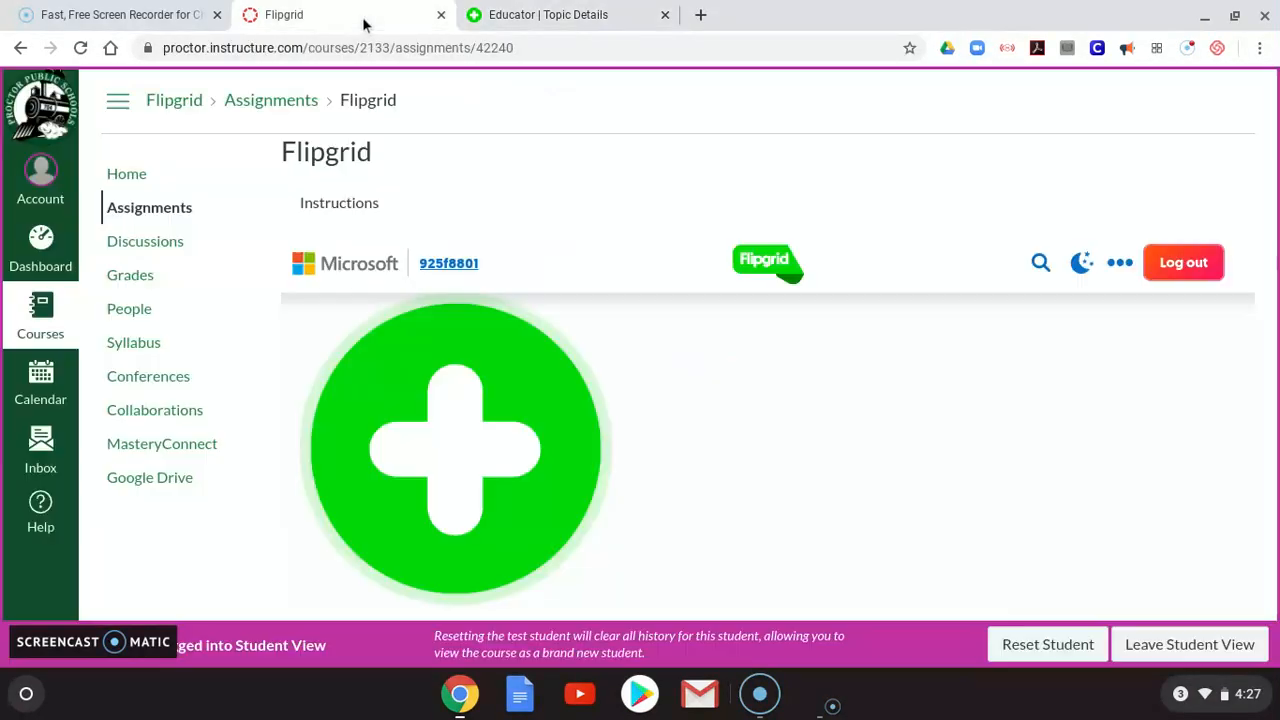
pyautogui.click(78, 50)
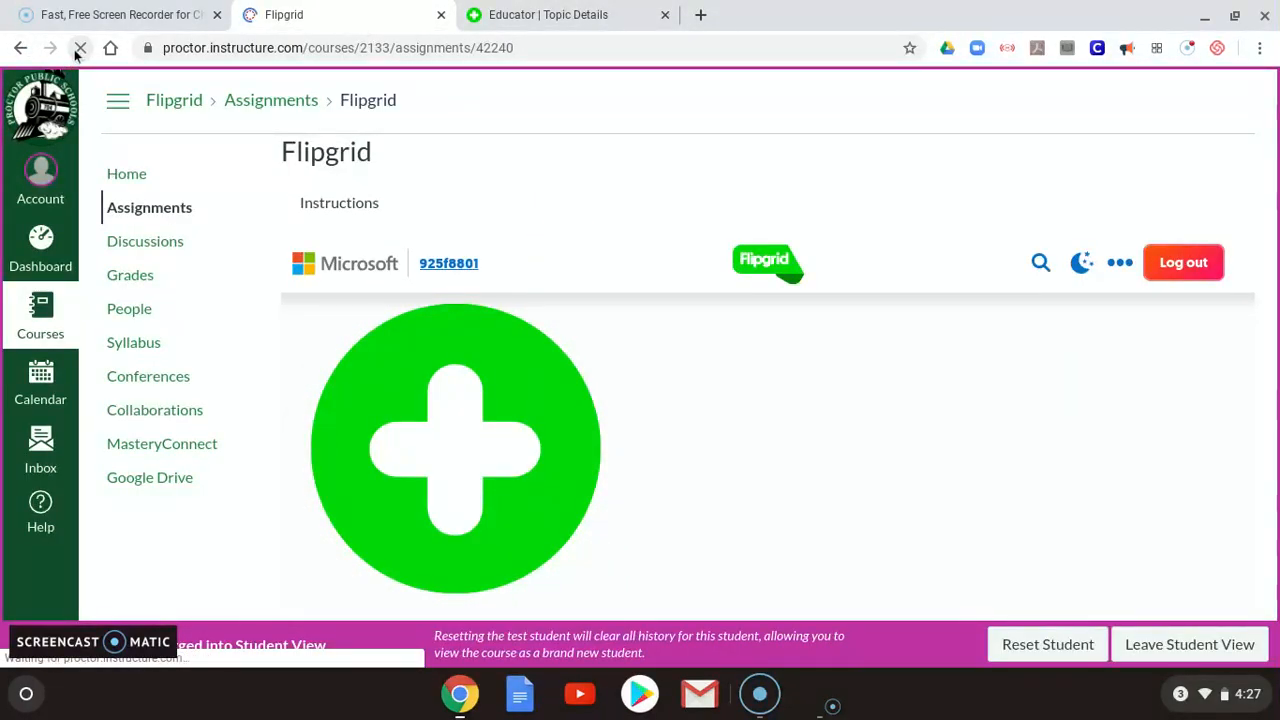
pyautogui.click(518, 216)
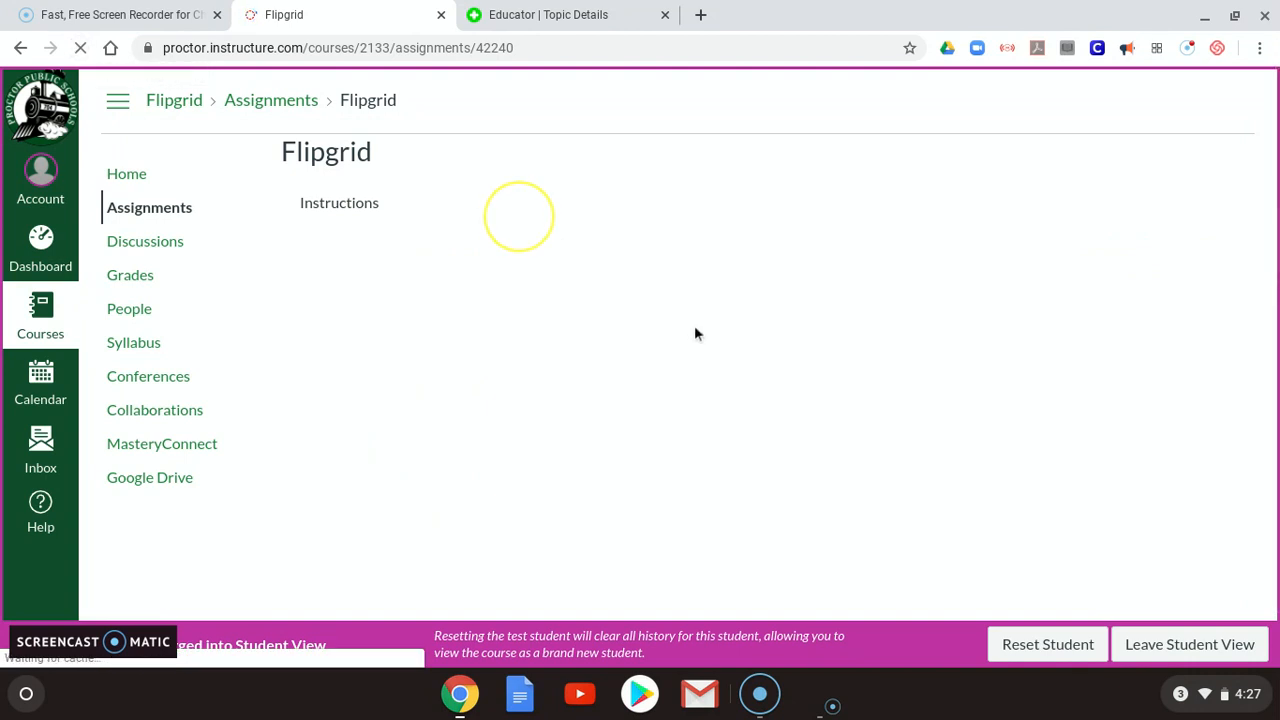
pyautogui.click(838, 340)
pyautogui.scroll(-1, 1092, 408)
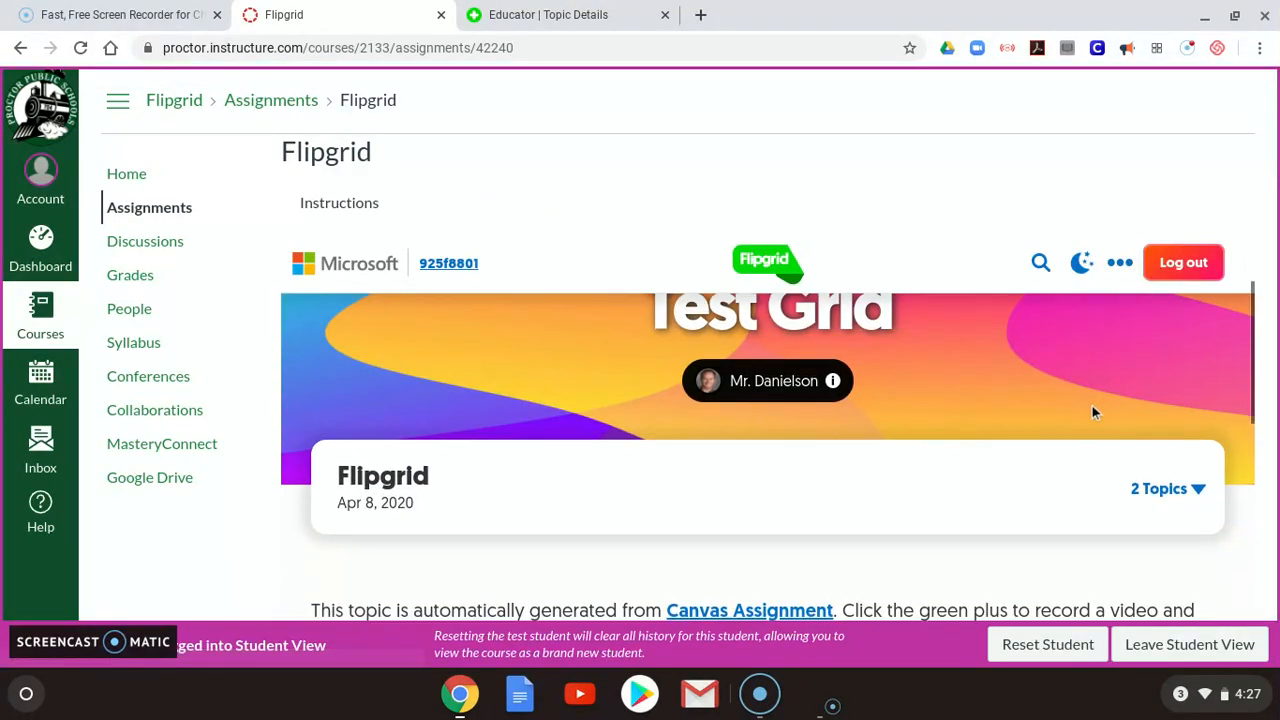
pyautogui.scroll(-5, 1092, 412)
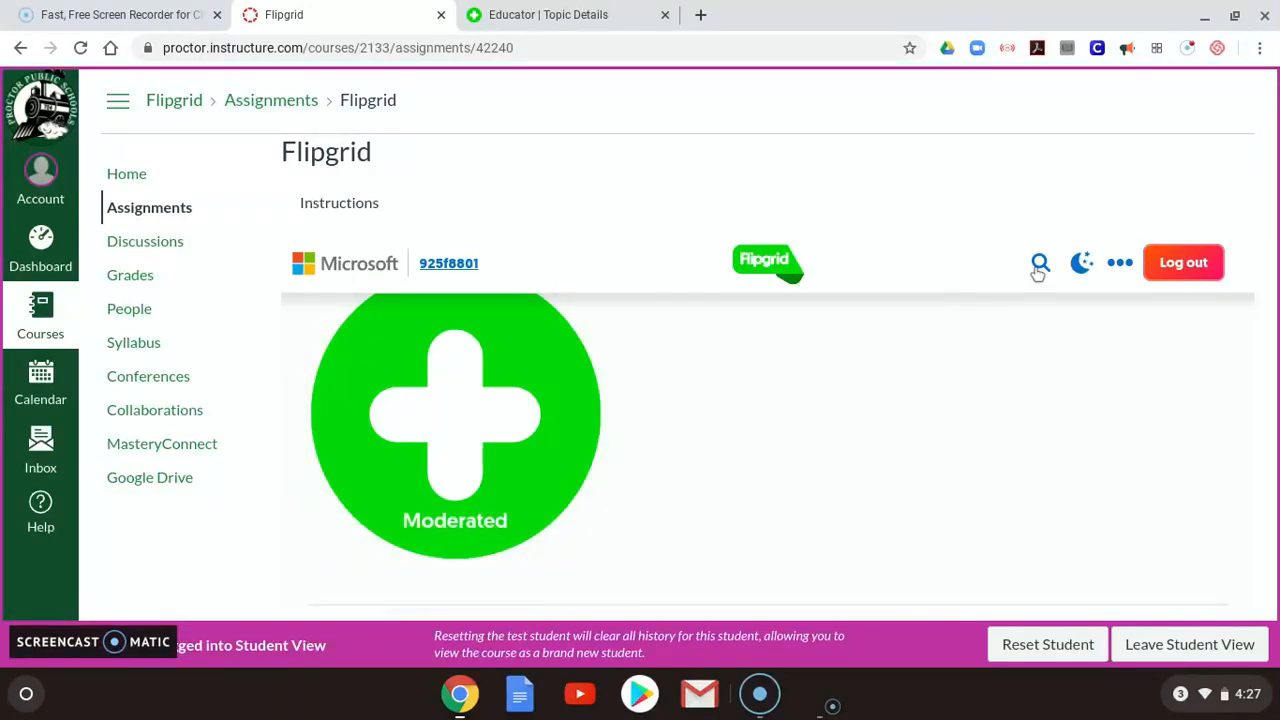
pyautogui.scroll(1, 548, 440)
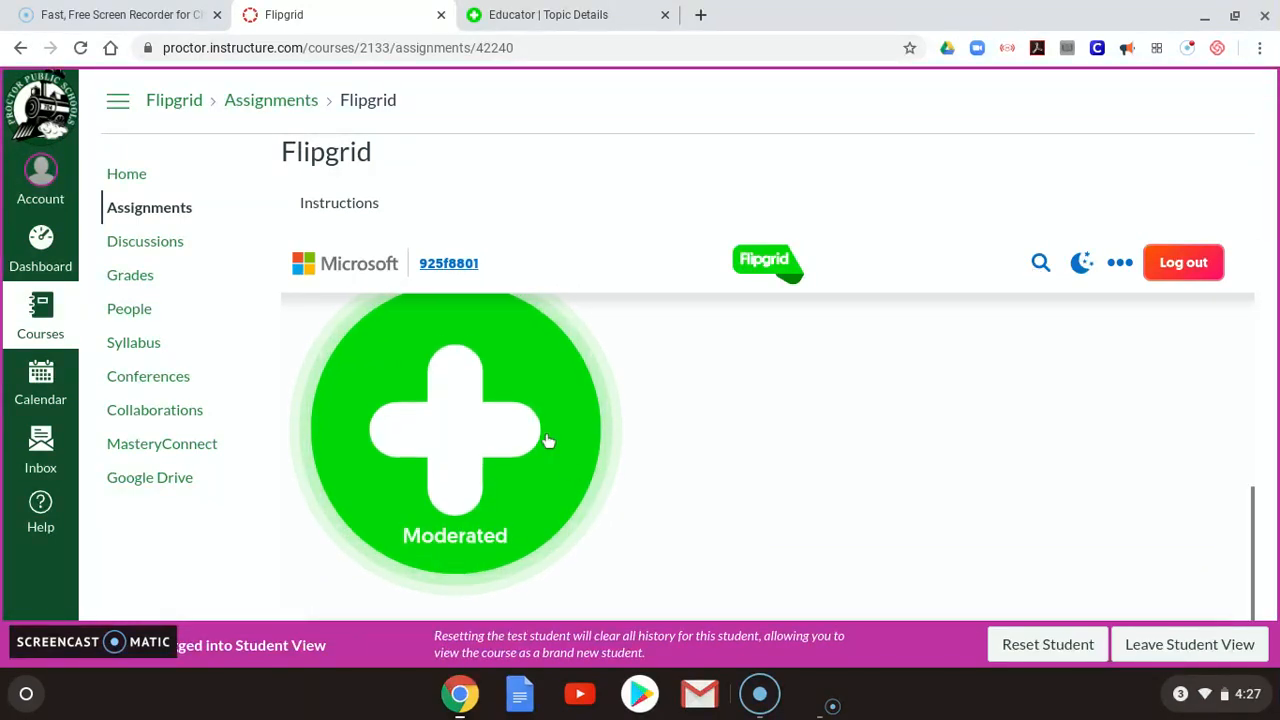
# - As the student, record a video response of about 6 seconds and proceed to the clip review
pyautogui.click(466, 449)
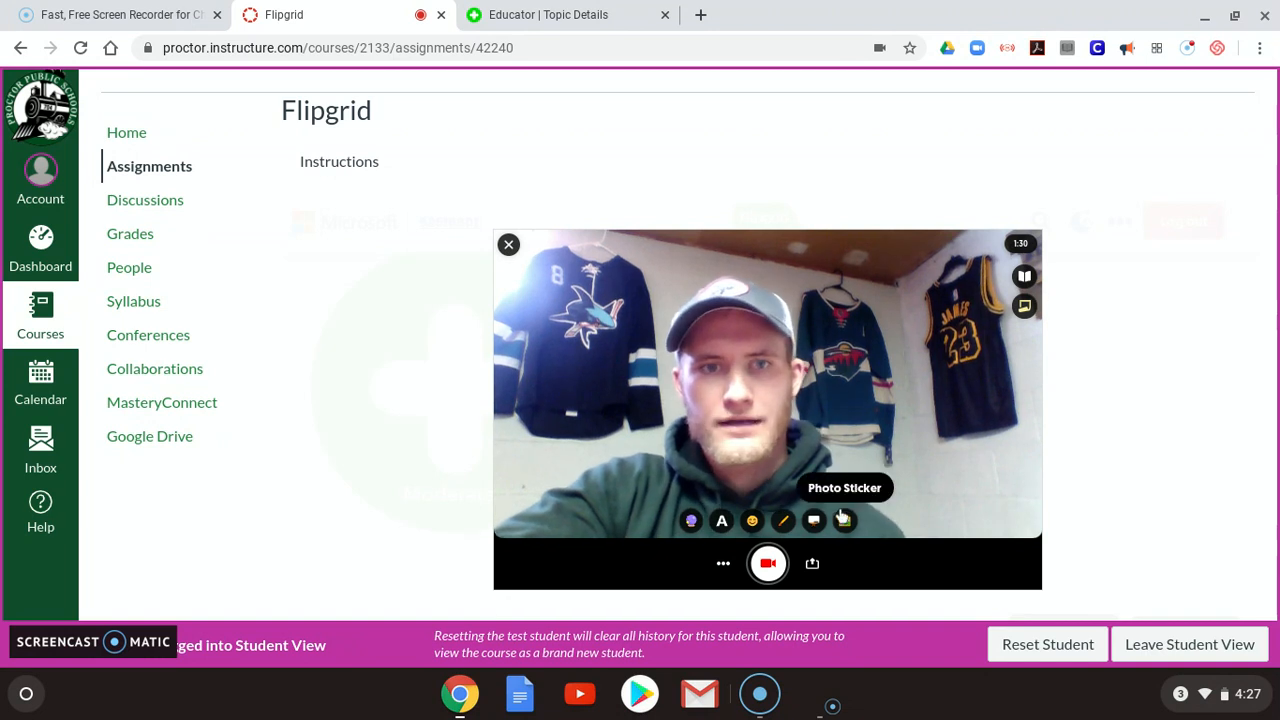
pyautogui.click(776, 577)
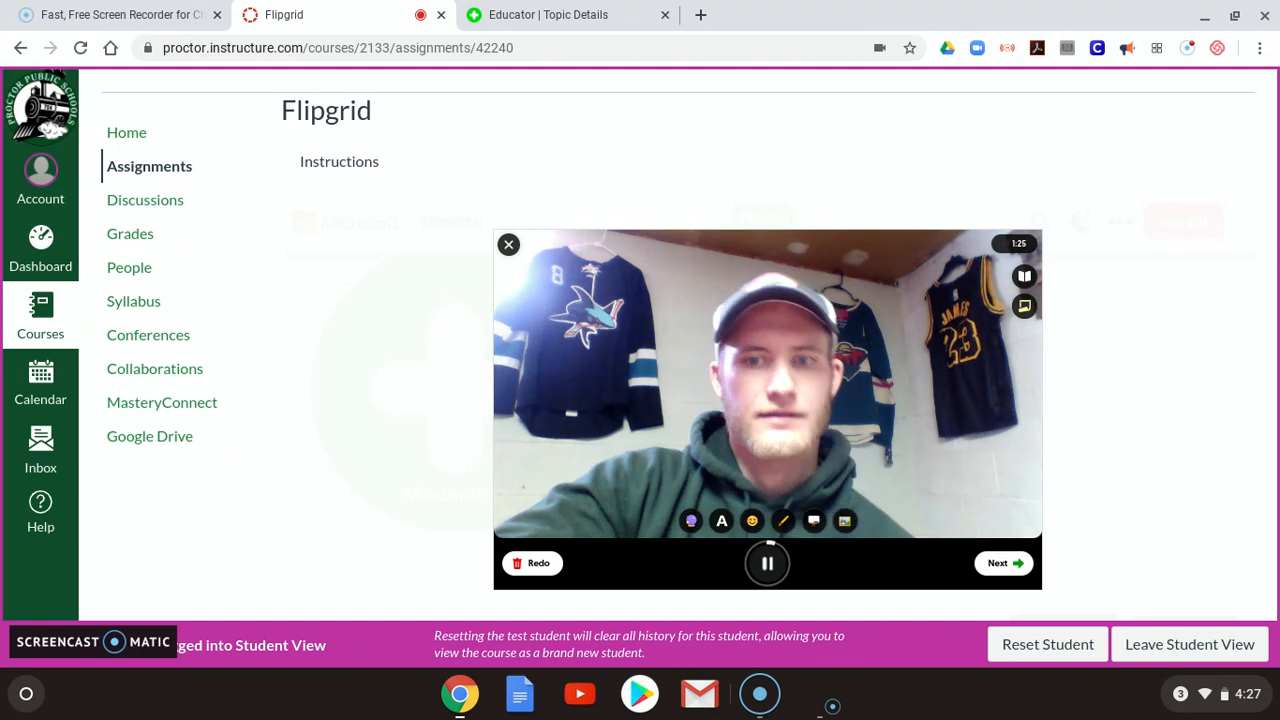
pyautogui.click(767, 565)
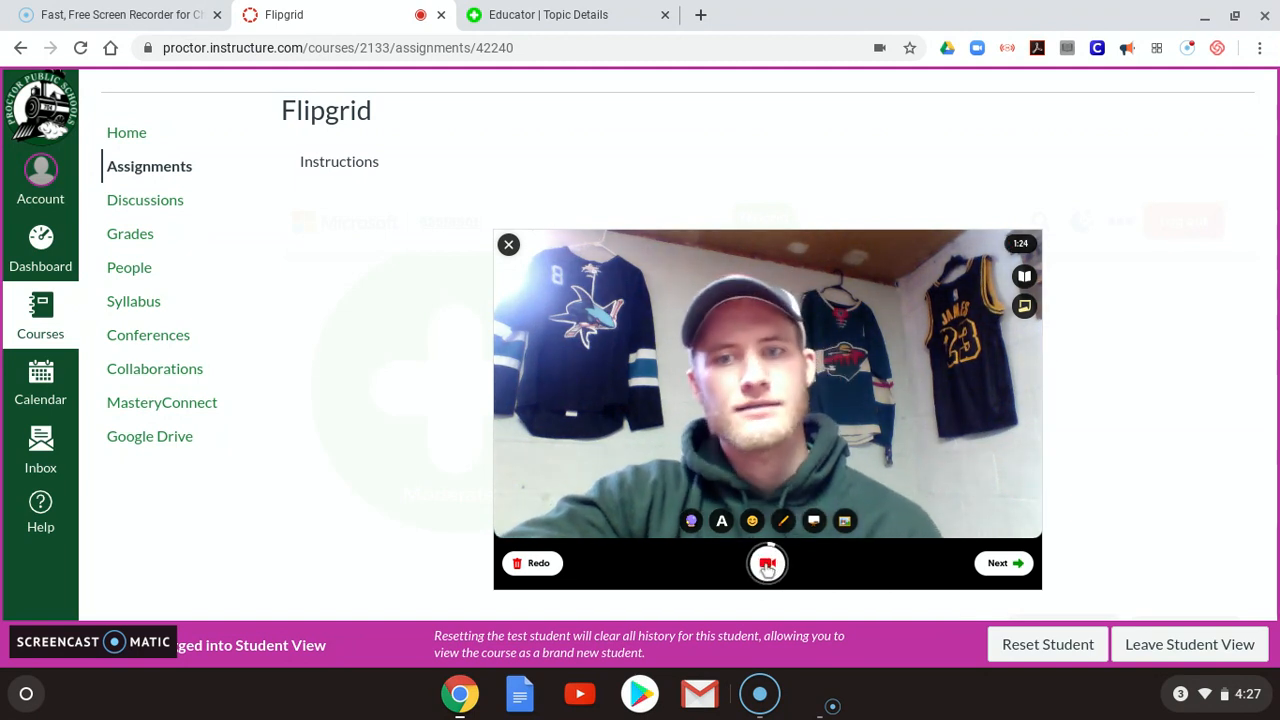
pyautogui.click(1003, 566)
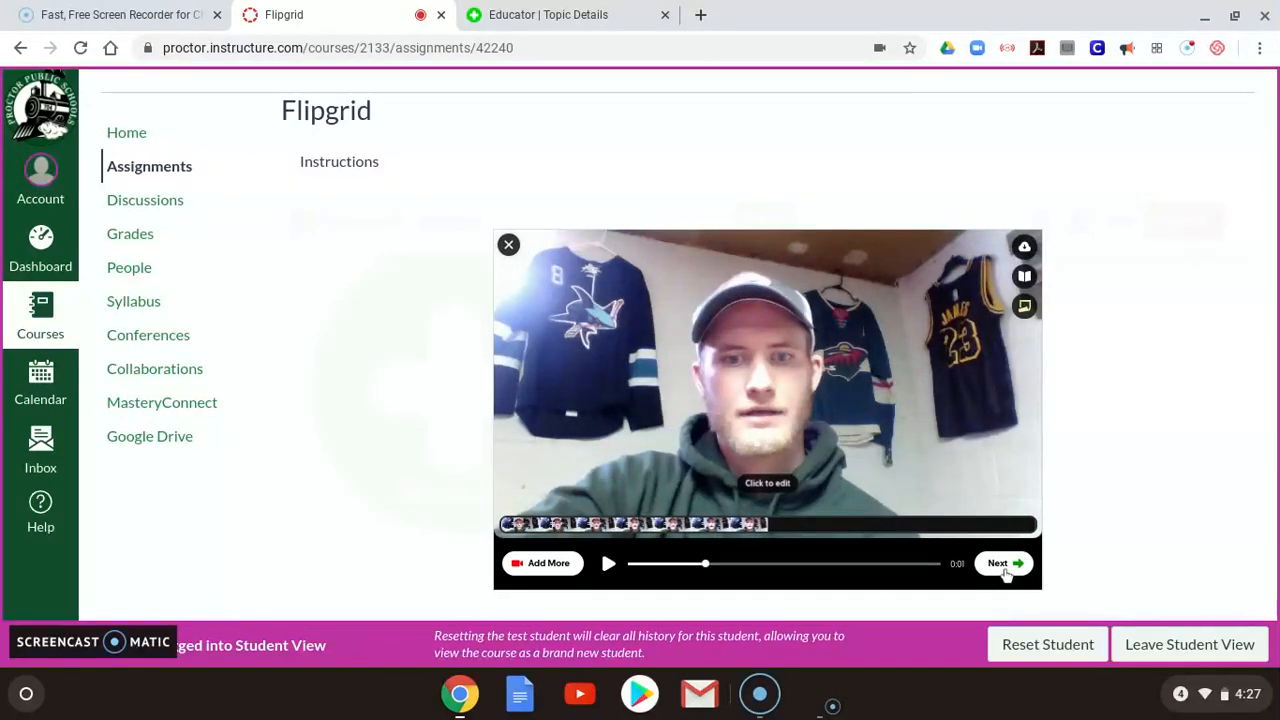
# - Trim about the first third off the start of the recorded clip and confirm the edit
pyautogui.click(785, 526)
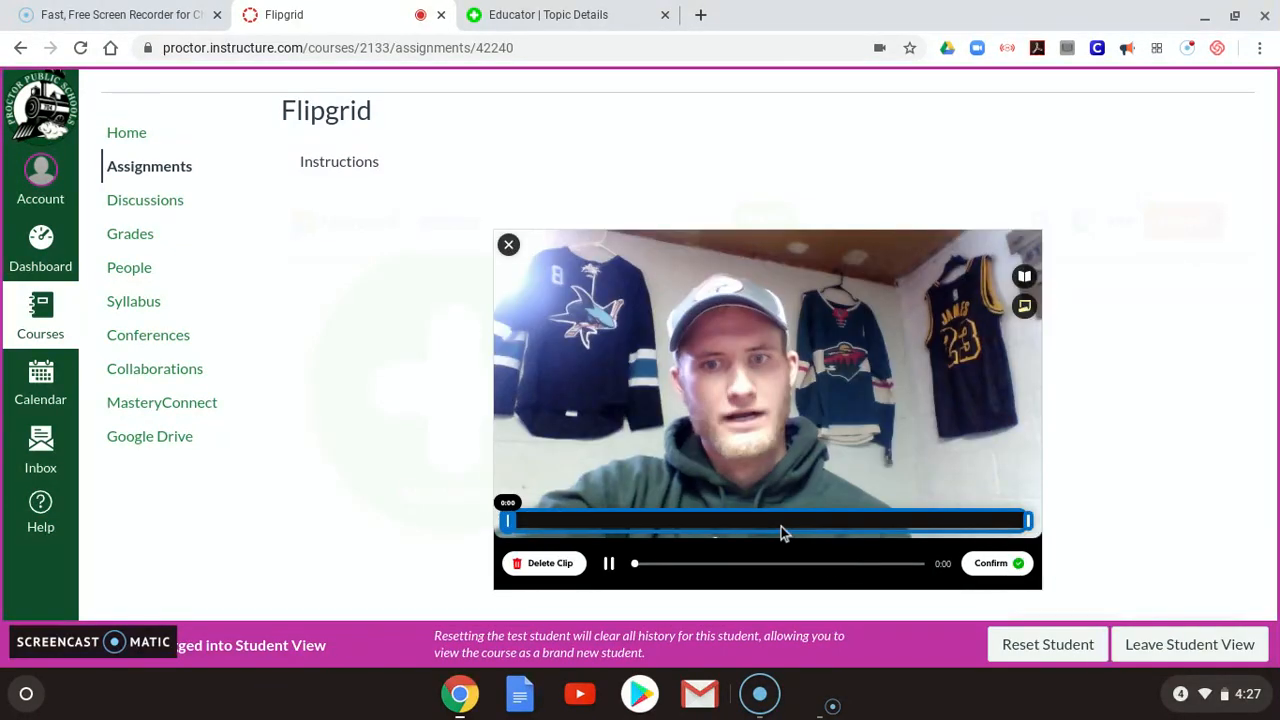
pyautogui.click(610, 565)
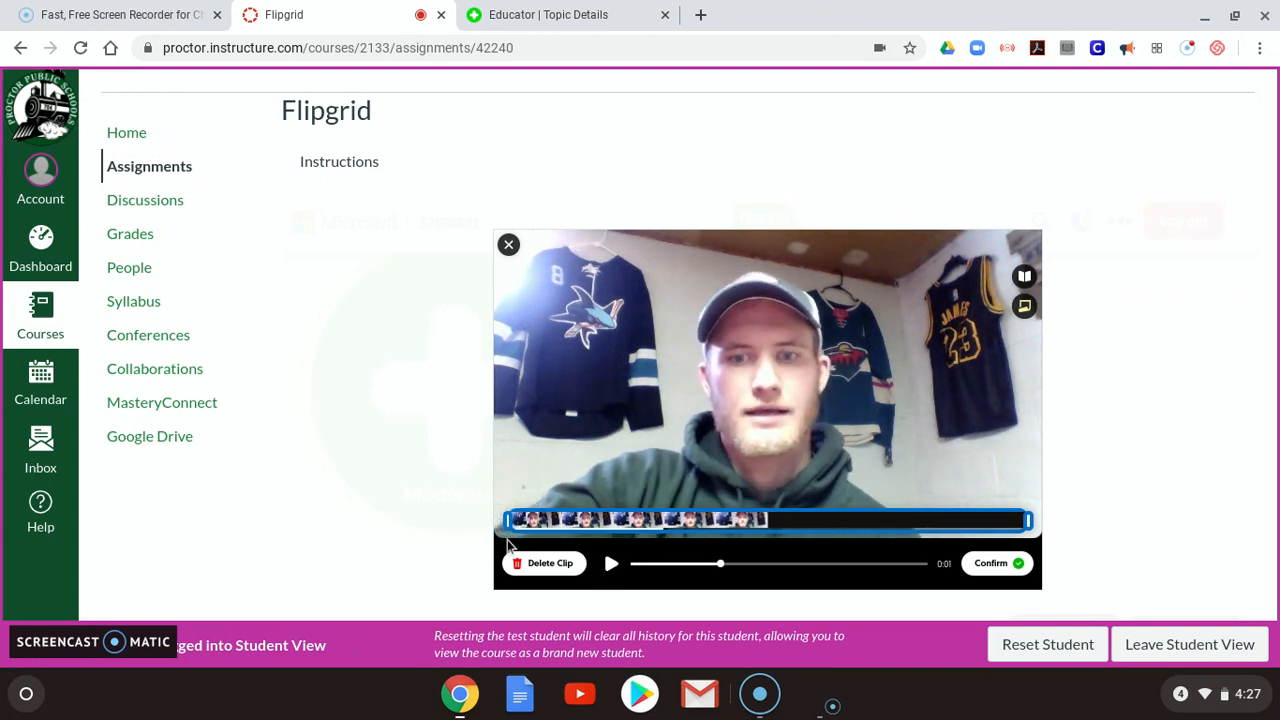
pyautogui.moveTo(508, 525); pyautogui.dragTo(678, 522)
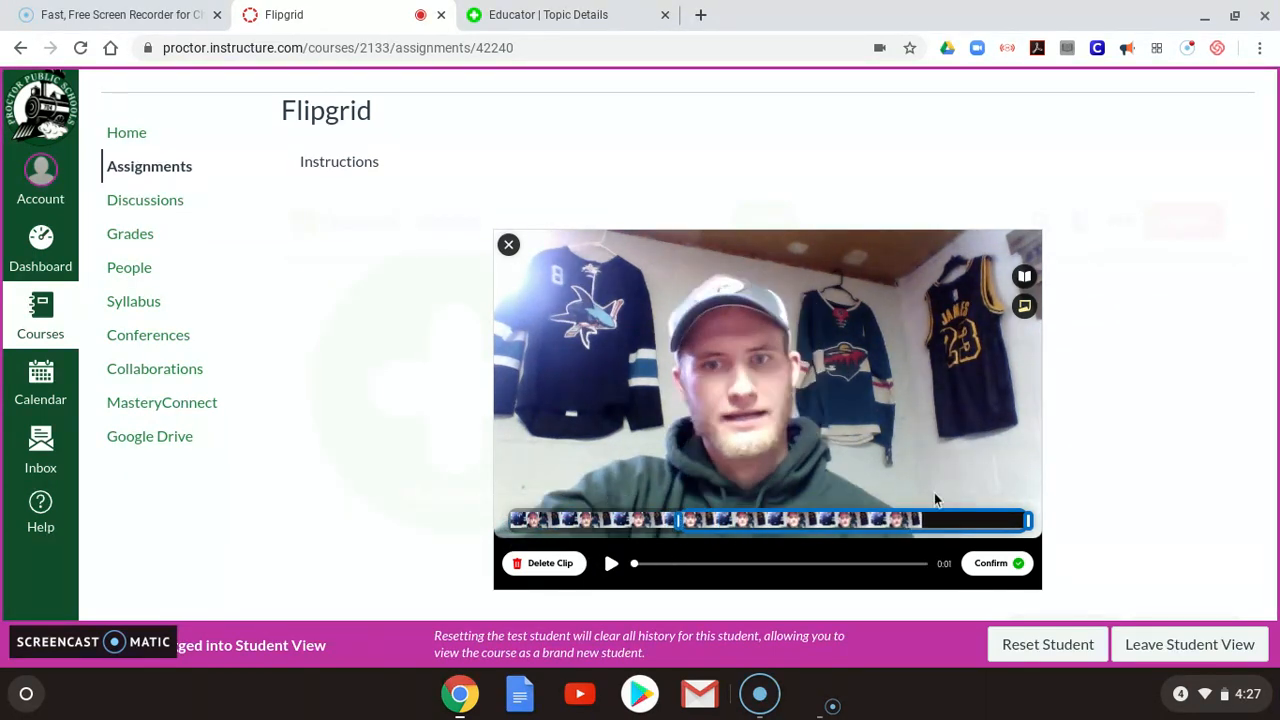
pyautogui.click(988, 566)
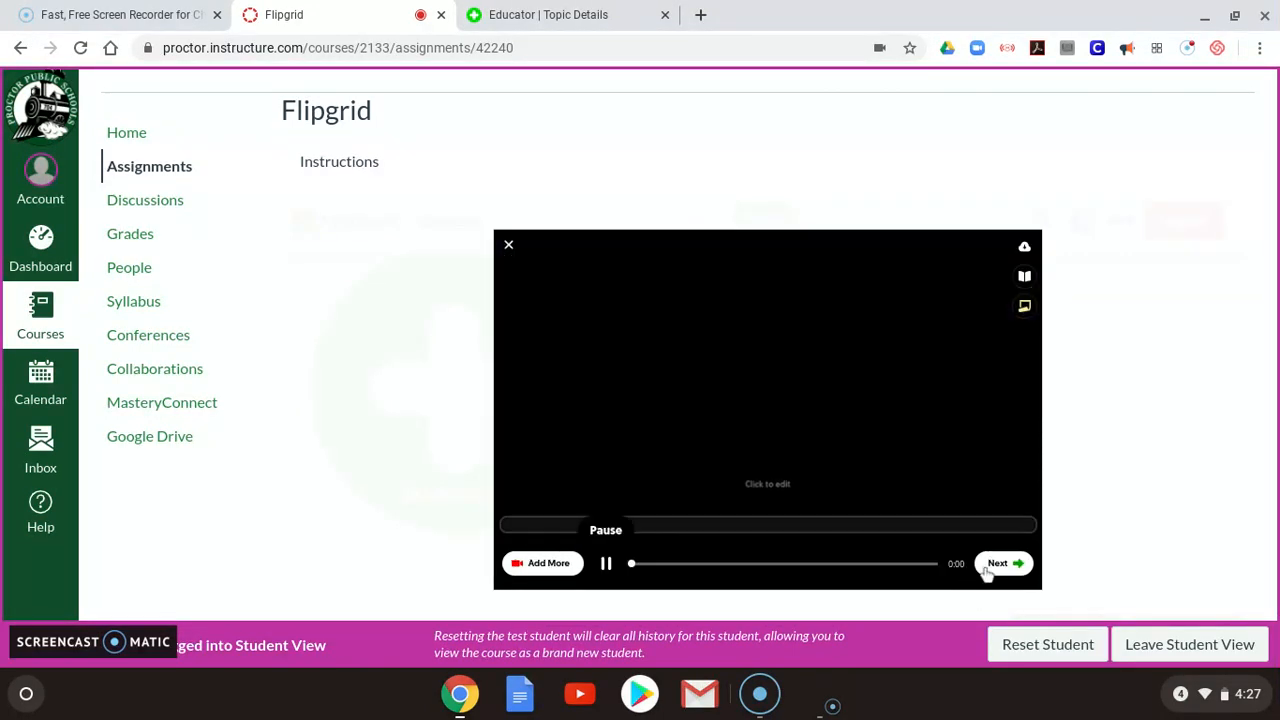
# - Take a selfie for the response, title it Test, submit the video and complete the submission
pyautogui.click(992, 570)
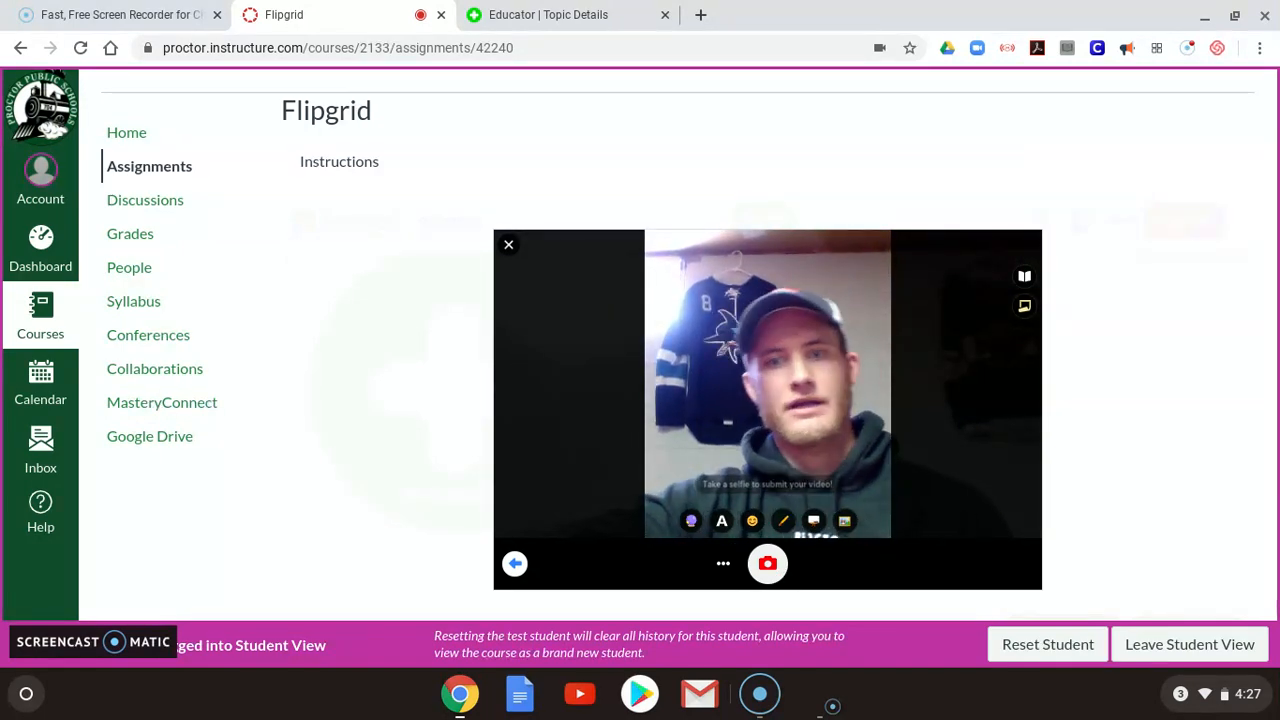
pyautogui.click(770, 566)
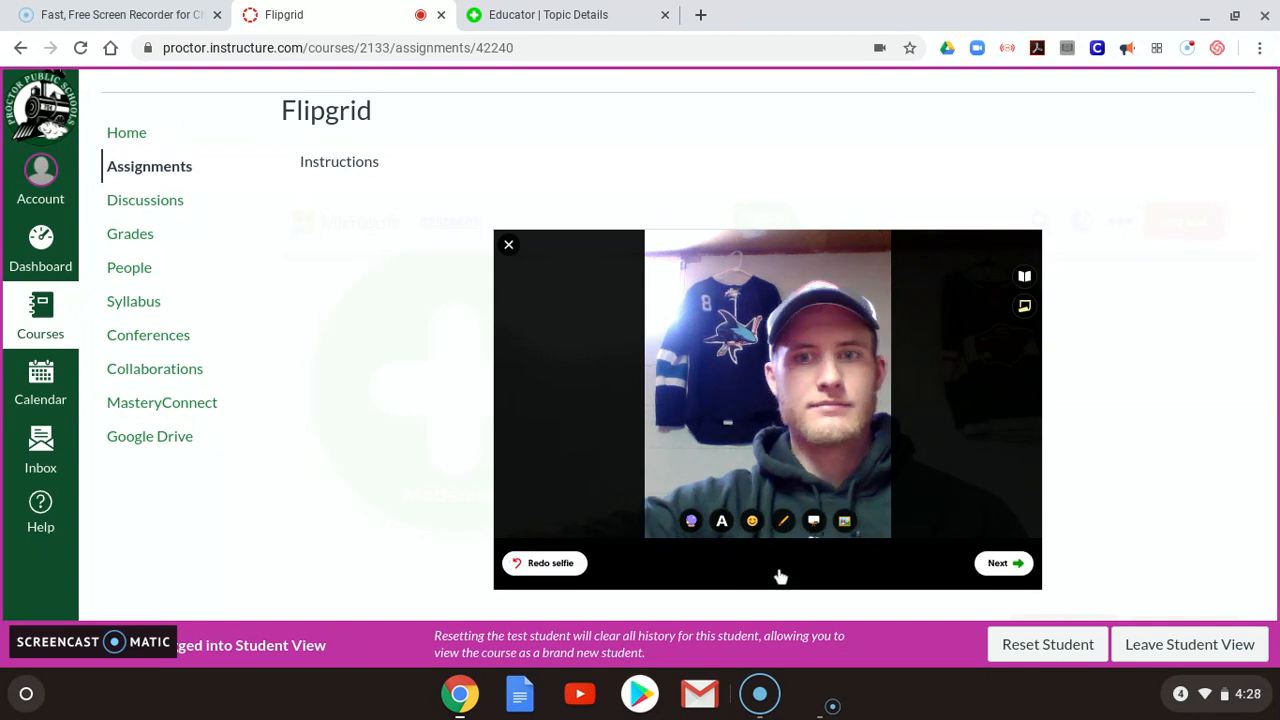
pyautogui.click(995, 565)
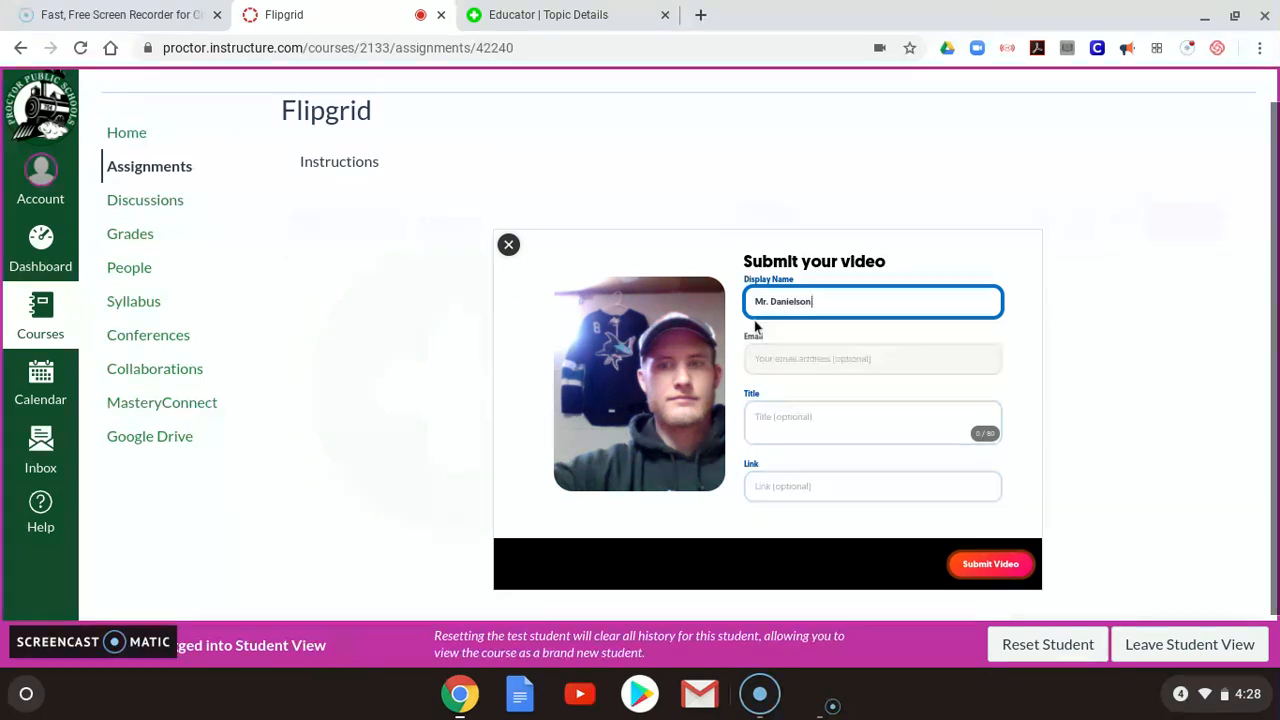
pyautogui.click(787, 432)
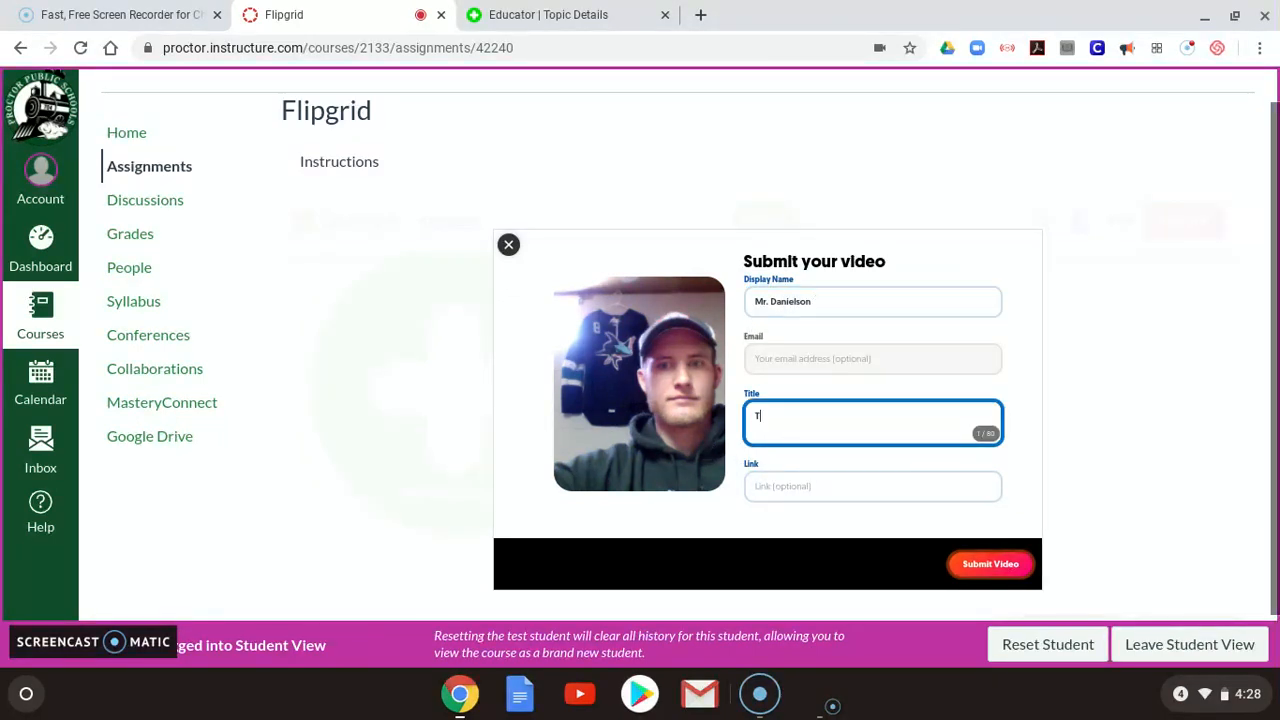
pyautogui.click(990, 563)
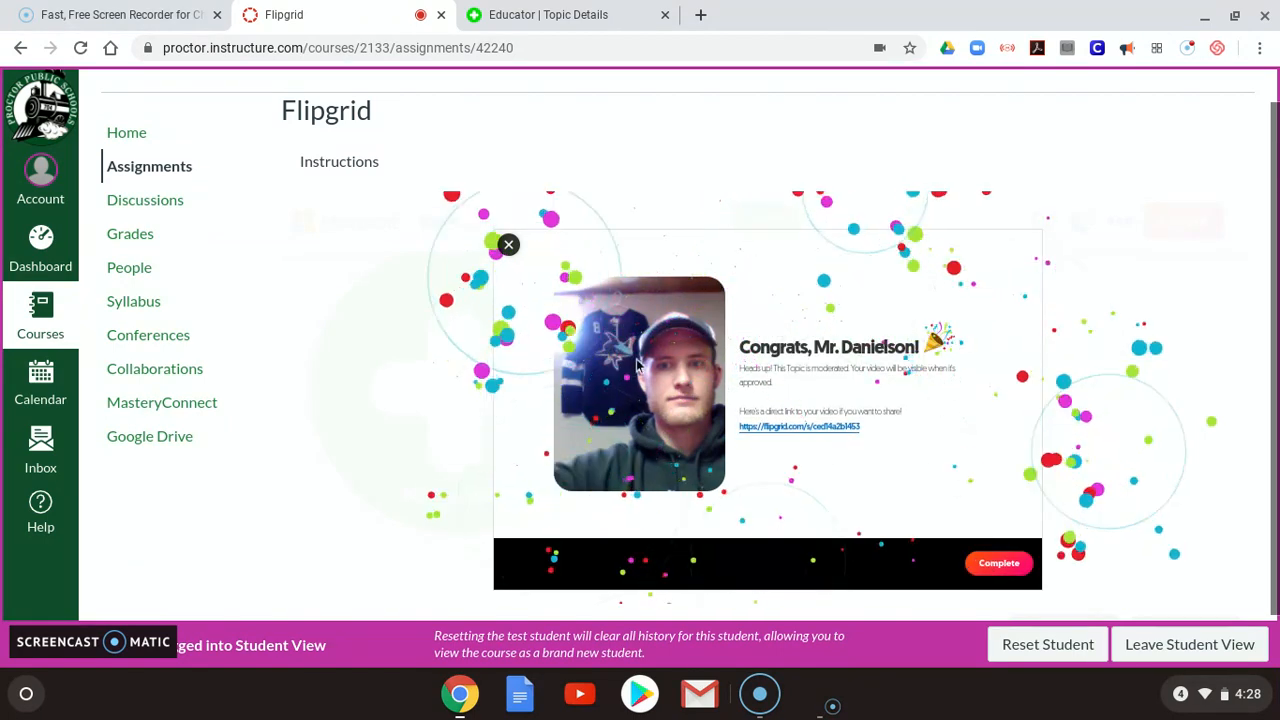
pyautogui.click(538, 197)
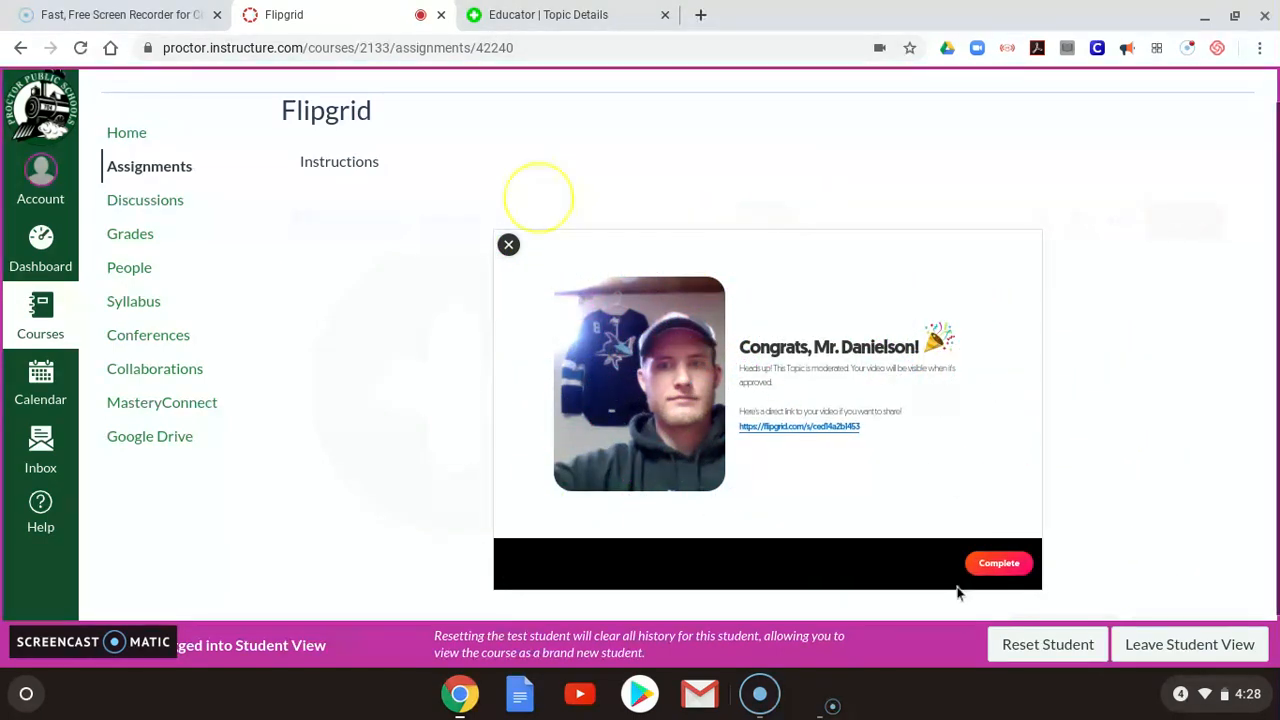
pyautogui.click(1000, 575)
# - Switch to the Flipgrid site and reopen Test Grid's Flipgrid topic from My Grids to reach its list of responses
pyautogui.click(578, 12)
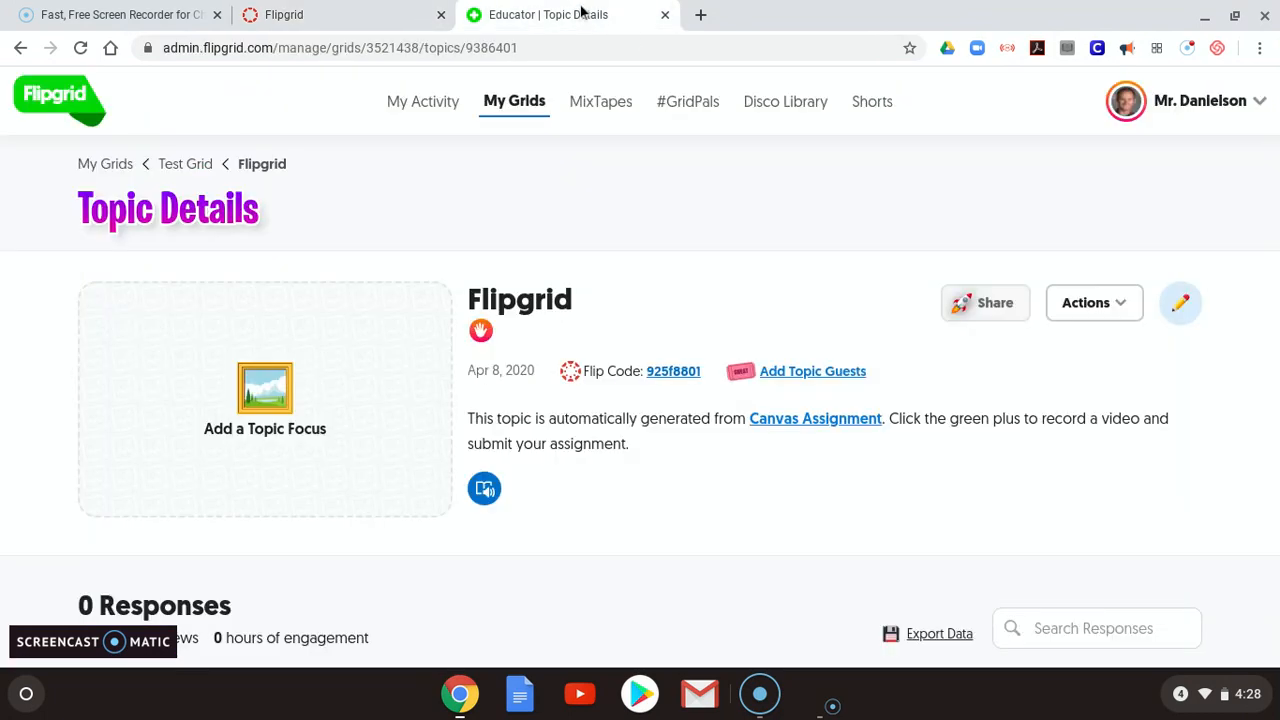
pyautogui.scroll(-2, 620, 410)
pyautogui.scroll(2, 594, 431)
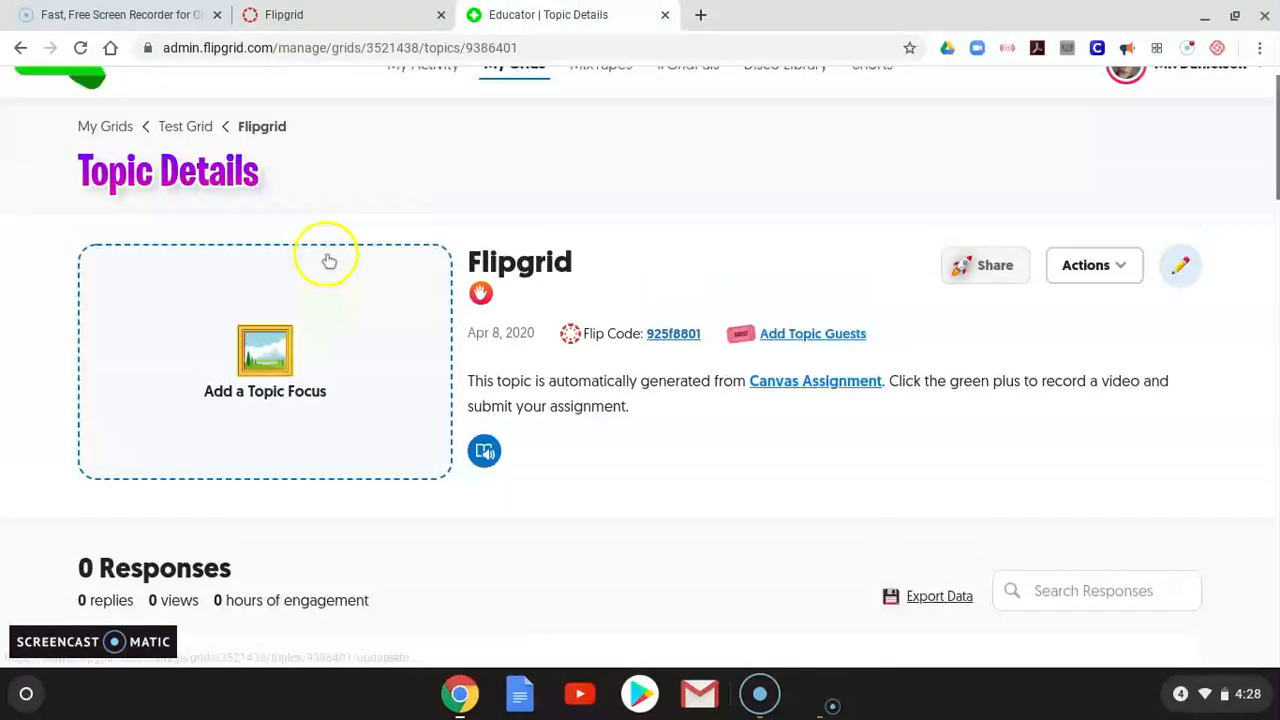
pyautogui.click(518, 110)
pyautogui.scroll(-2, 446, 457)
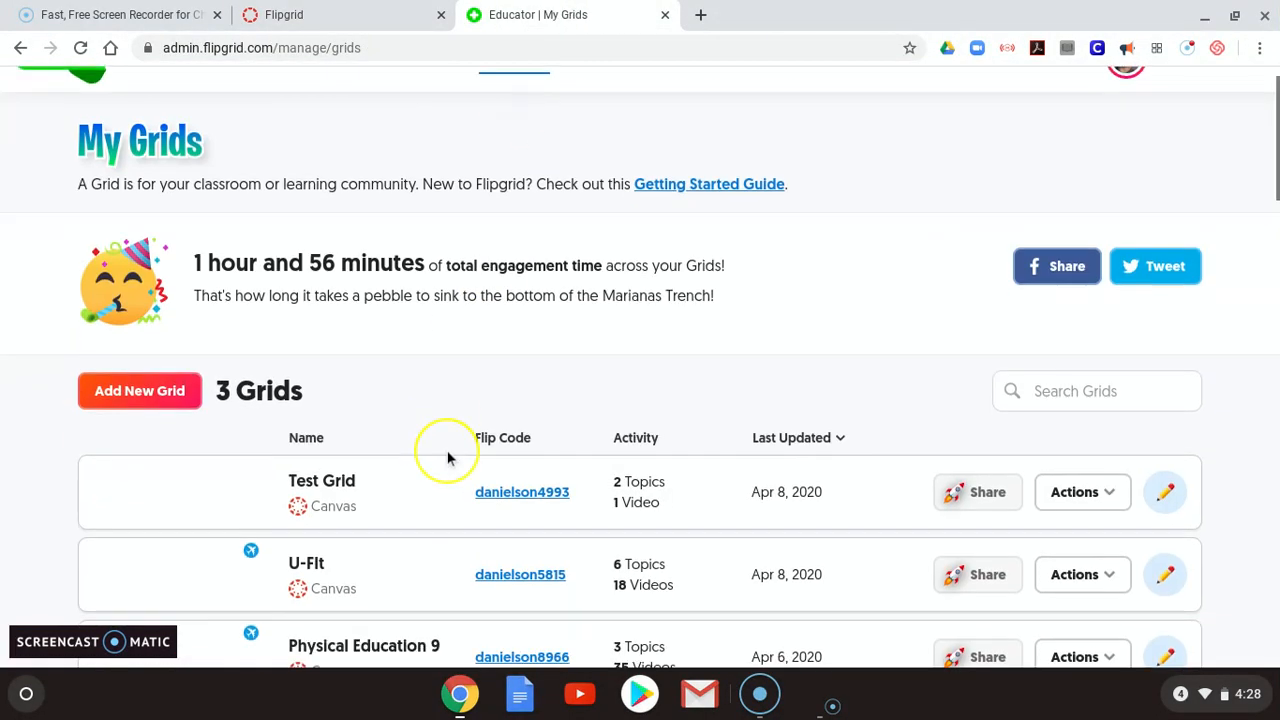
pyautogui.click(396, 448)
pyautogui.scroll(-2, 480, 430)
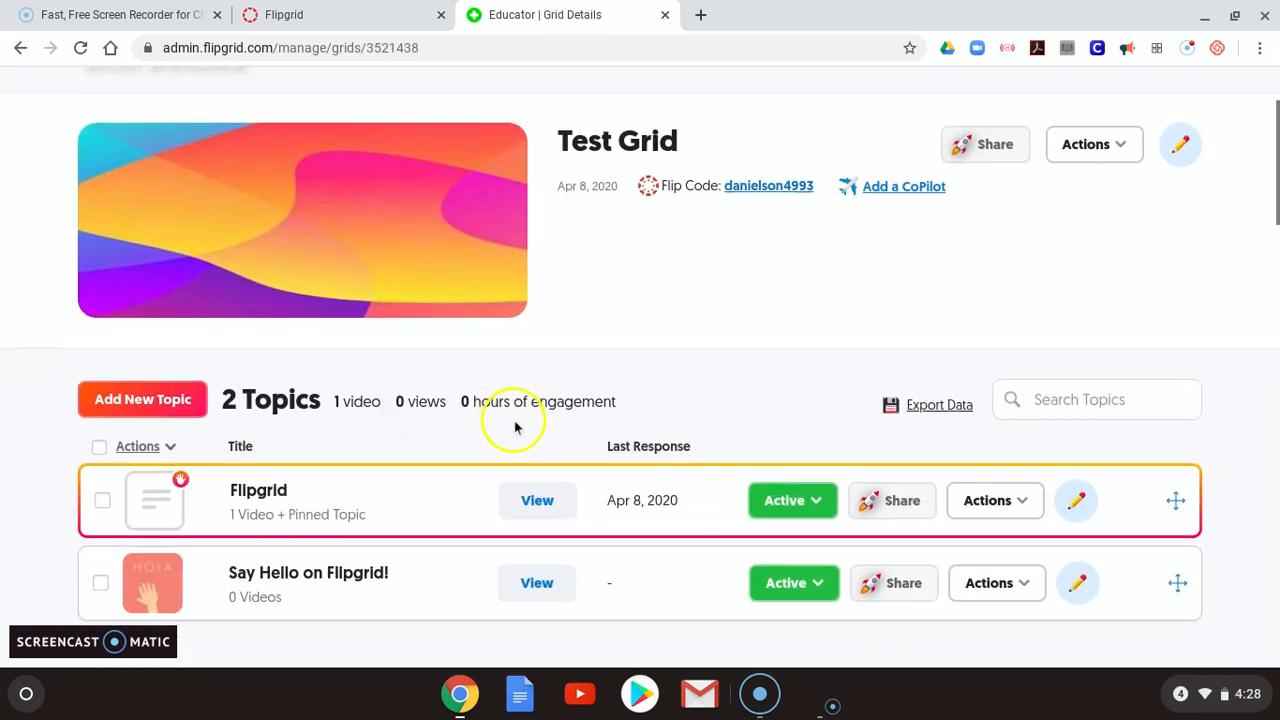
pyautogui.scroll(-3, 600, 429)
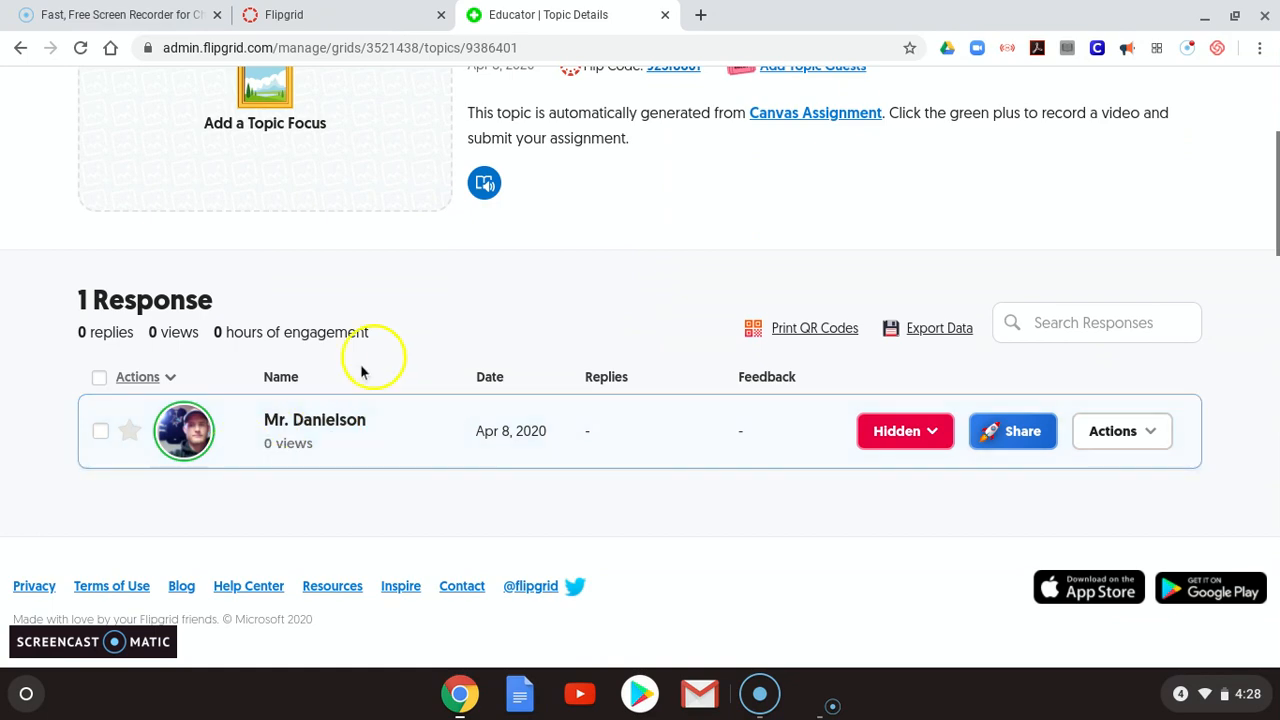
pyautogui.scroll(3, 457, 443)
pyautogui.scroll(-2, 451, 452)
pyautogui.scroll(-1, 451, 453)
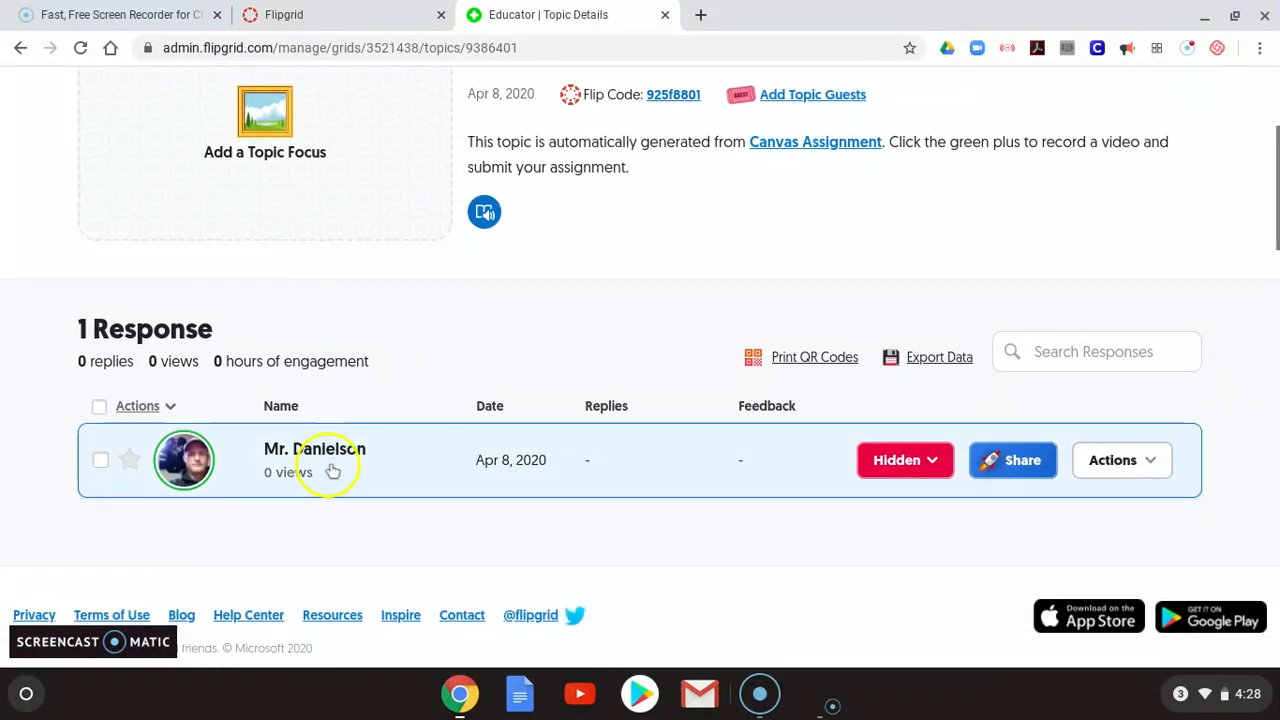
# - Open the test student's submitted response, play the video and look over its feedback options
pyautogui.click(334, 470)
pyautogui.scroll(-1, 349, 523)
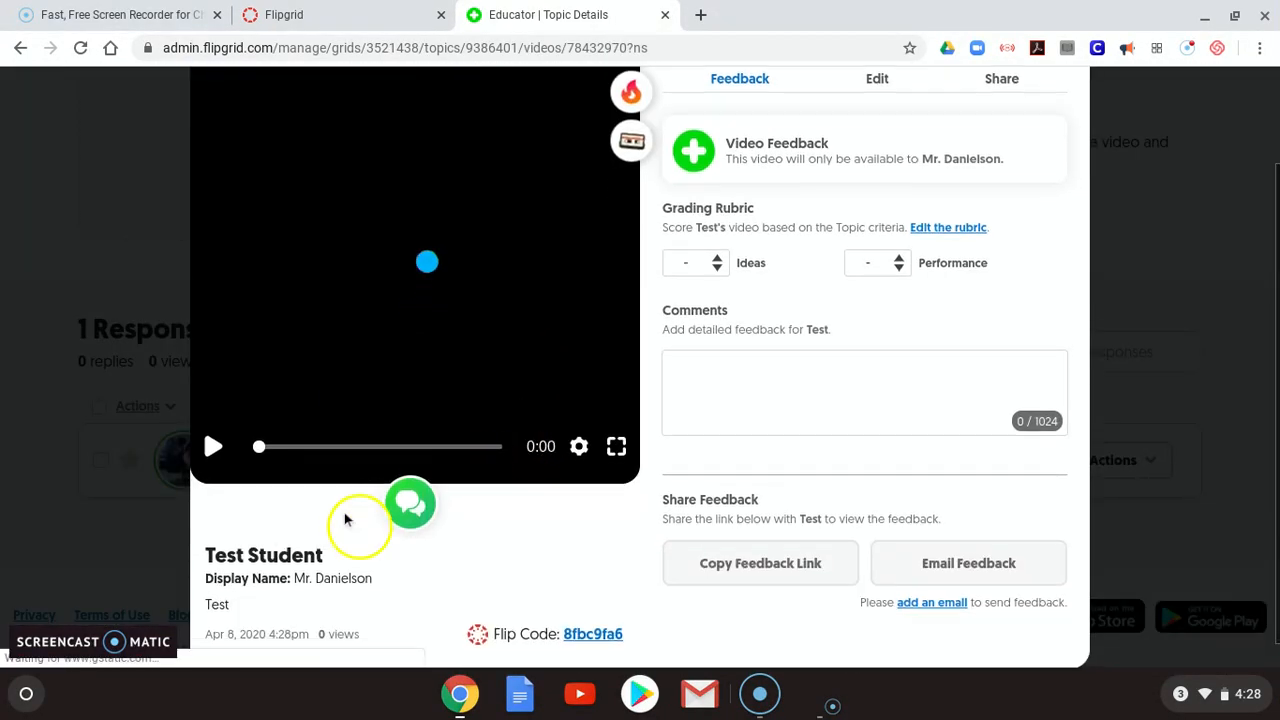
pyautogui.click(215, 446)
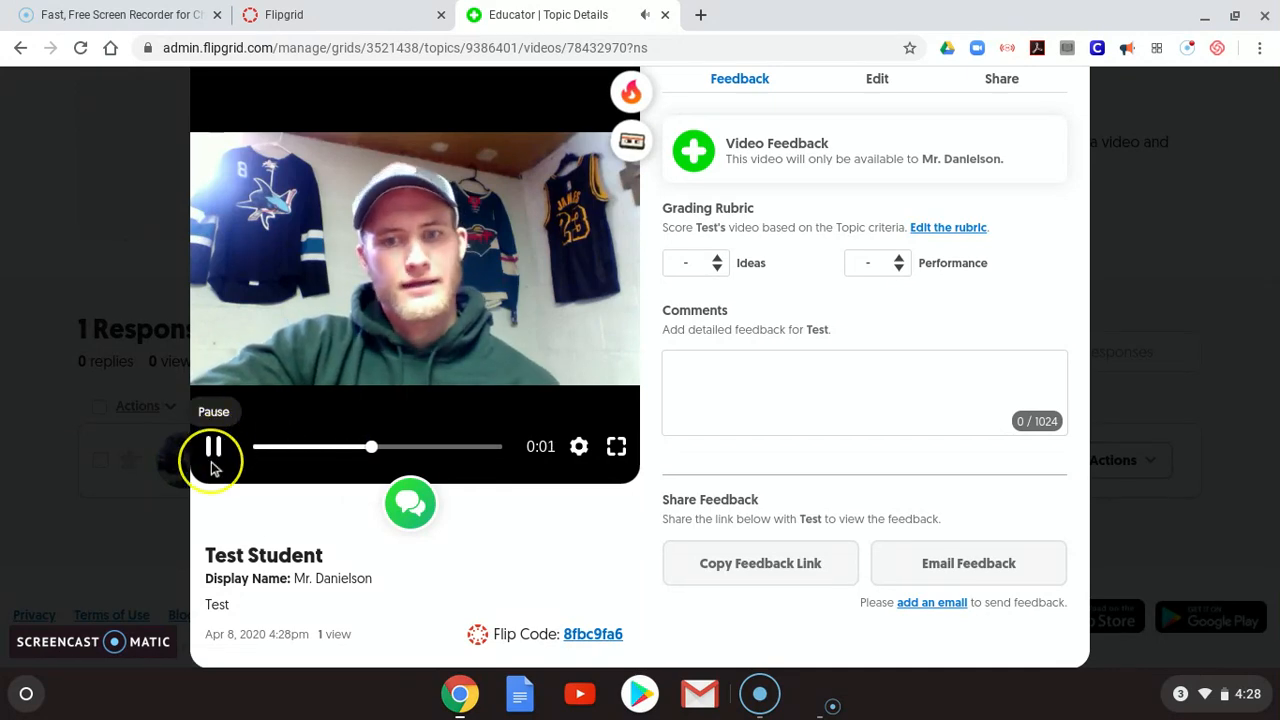
pyautogui.scroll(1, 214, 470)
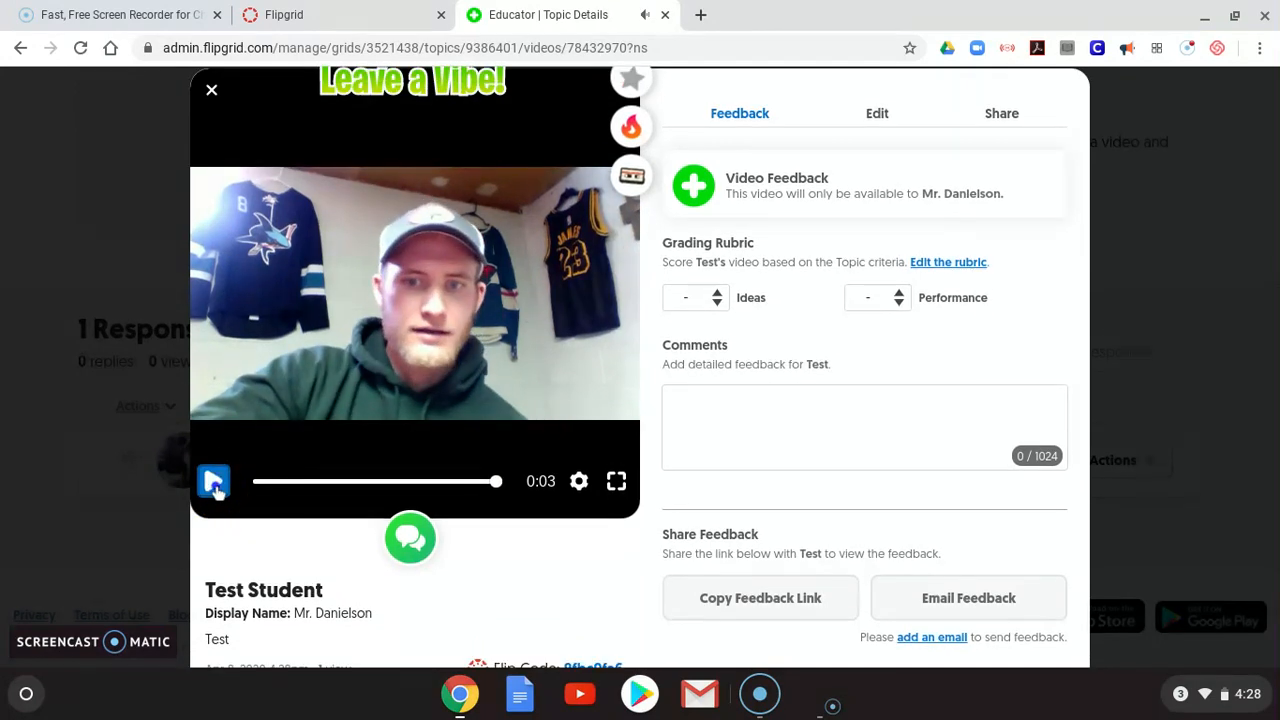
pyautogui.scroll(1, 700, 515)
pyautogui.scroll(-1, 923, 457)
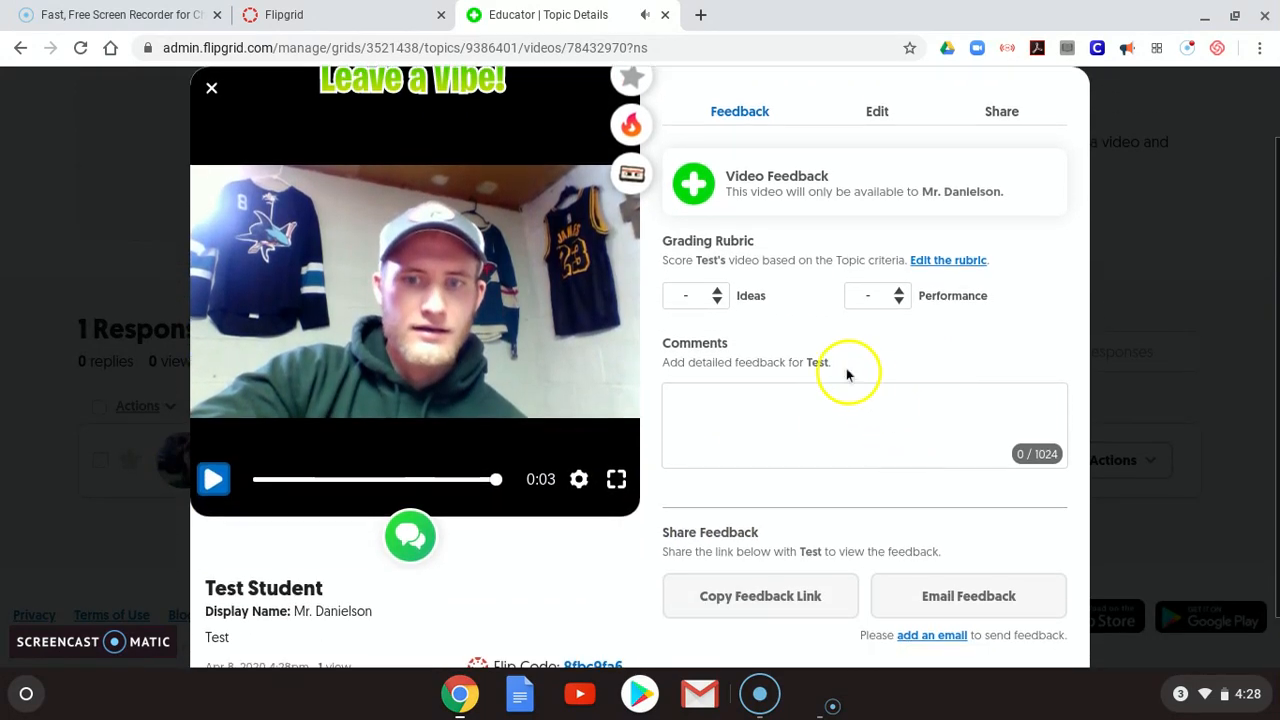
# - Score the test student's video in the grading rubric with 5 for Ideas and 5 for Performance
pyautogui.click(717, 296)
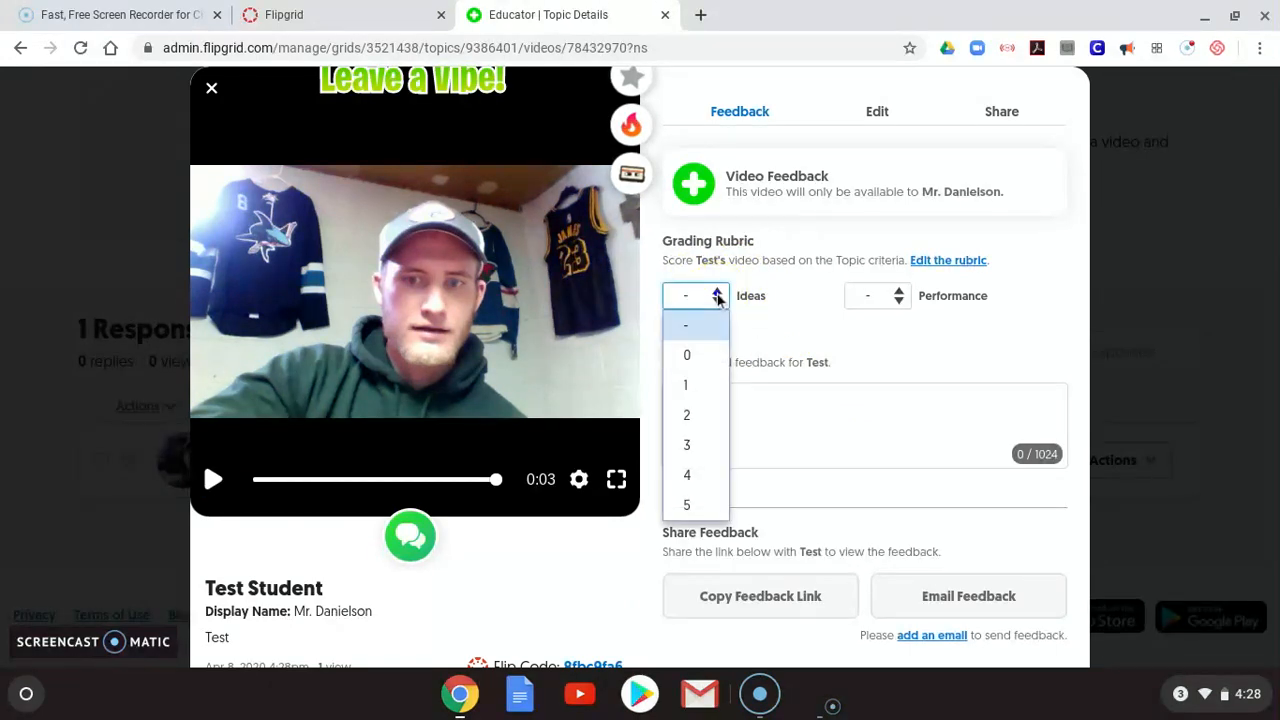
pyautogui.click(691, 503)
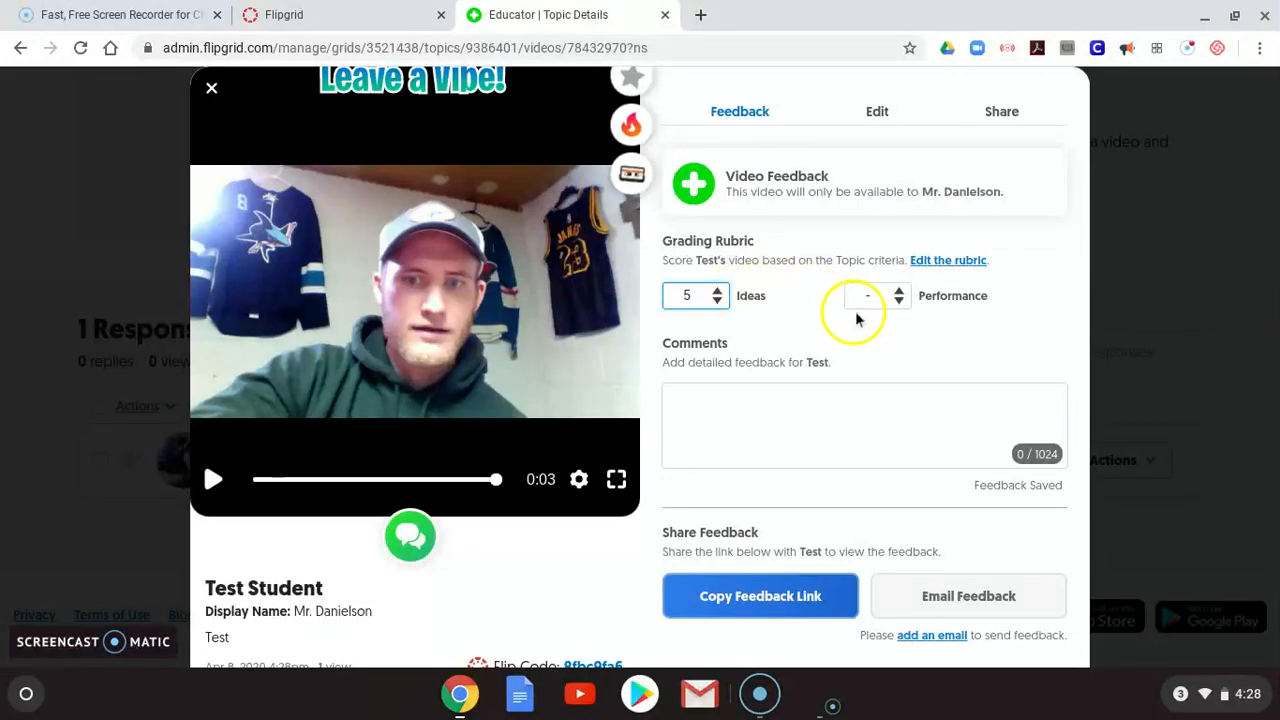
pyautogui.click(910, 297)
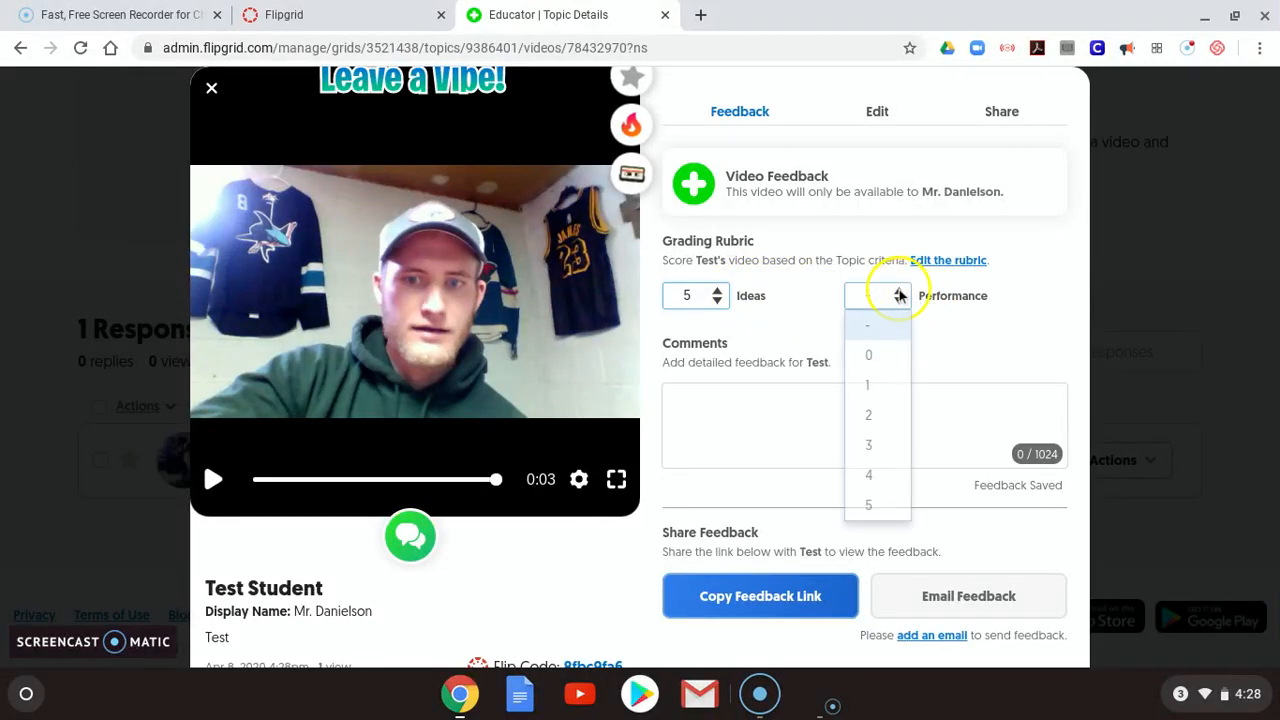
pyautogui.click(883, 503)
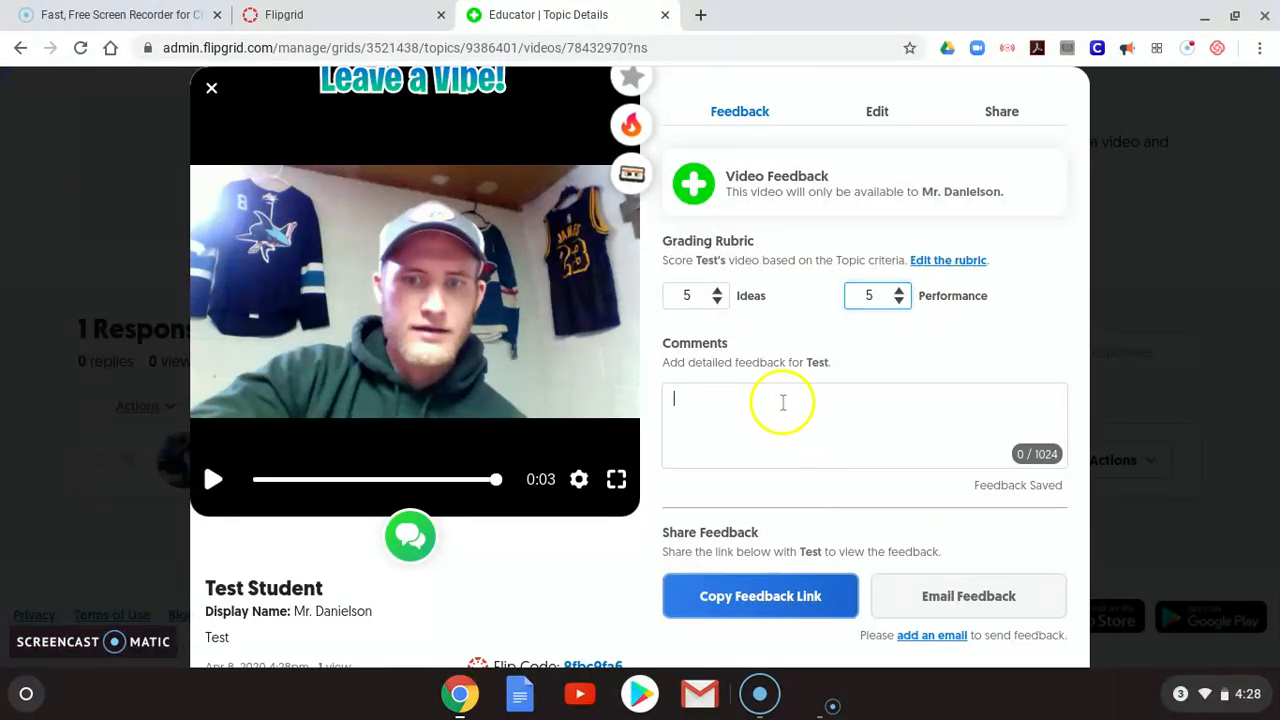
# - Start recording video feedback for the test student's response and exit the recorder, discarding the recording
pyautogui.scroll(-1, 857, 418)
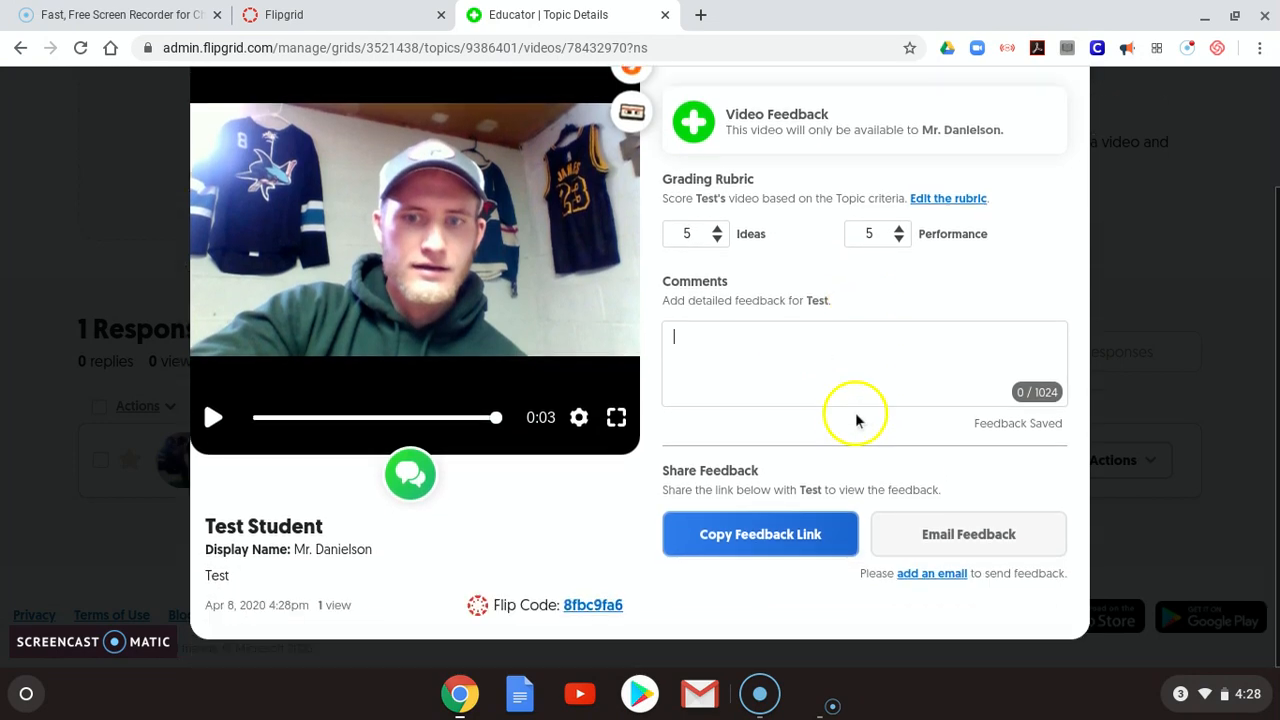
pyautogui.scroll(2, 686, 286)
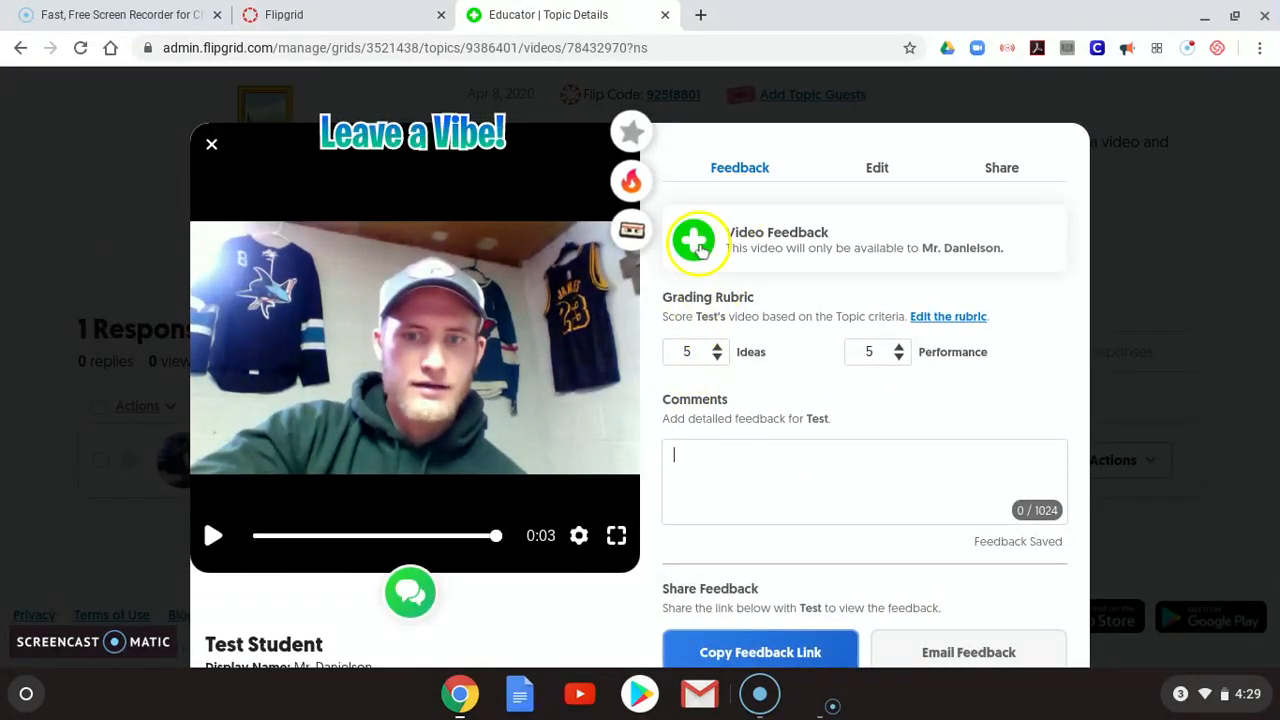
pyautogui.click(697, 244)
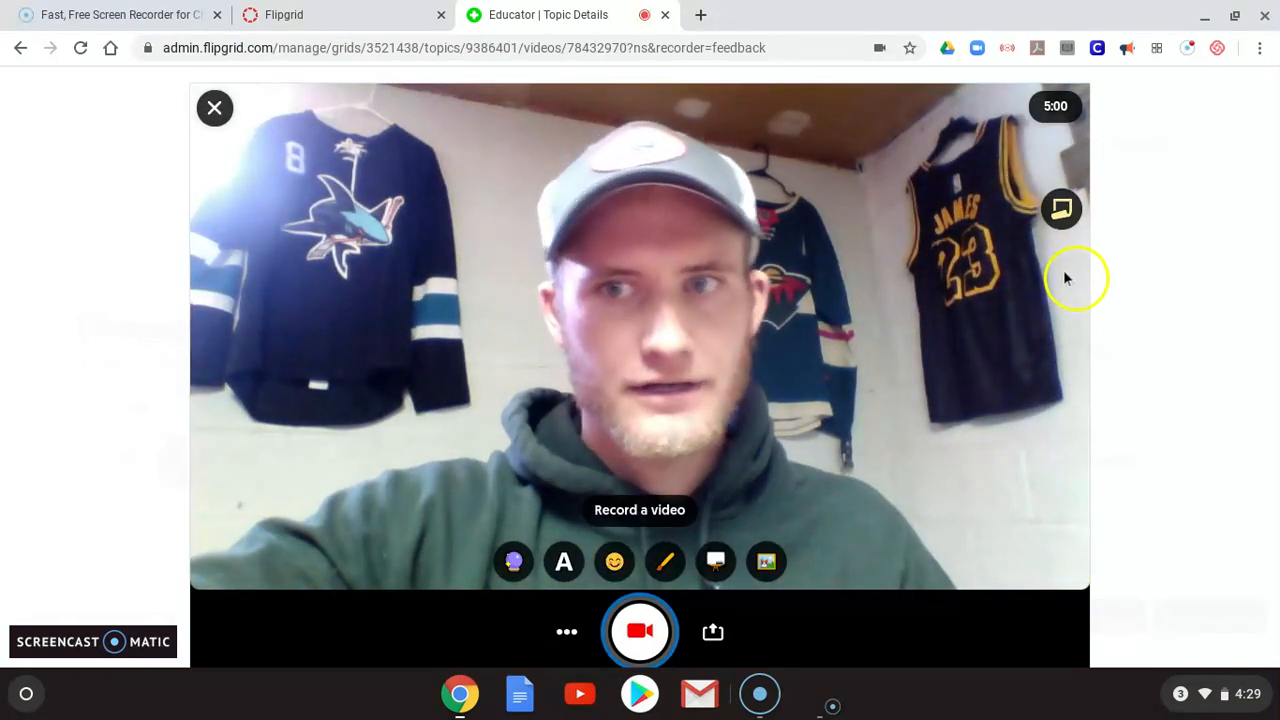
pyautogui.click(640, 630)
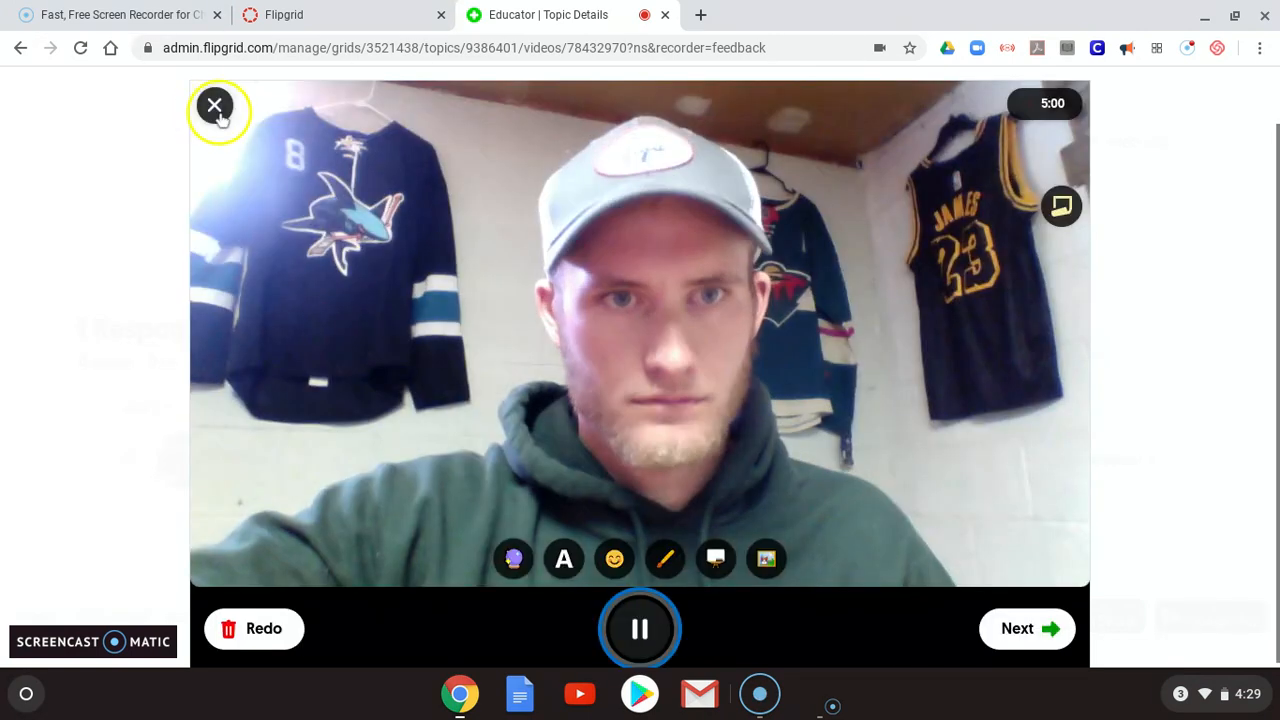
pyautogui.click(213, 110)
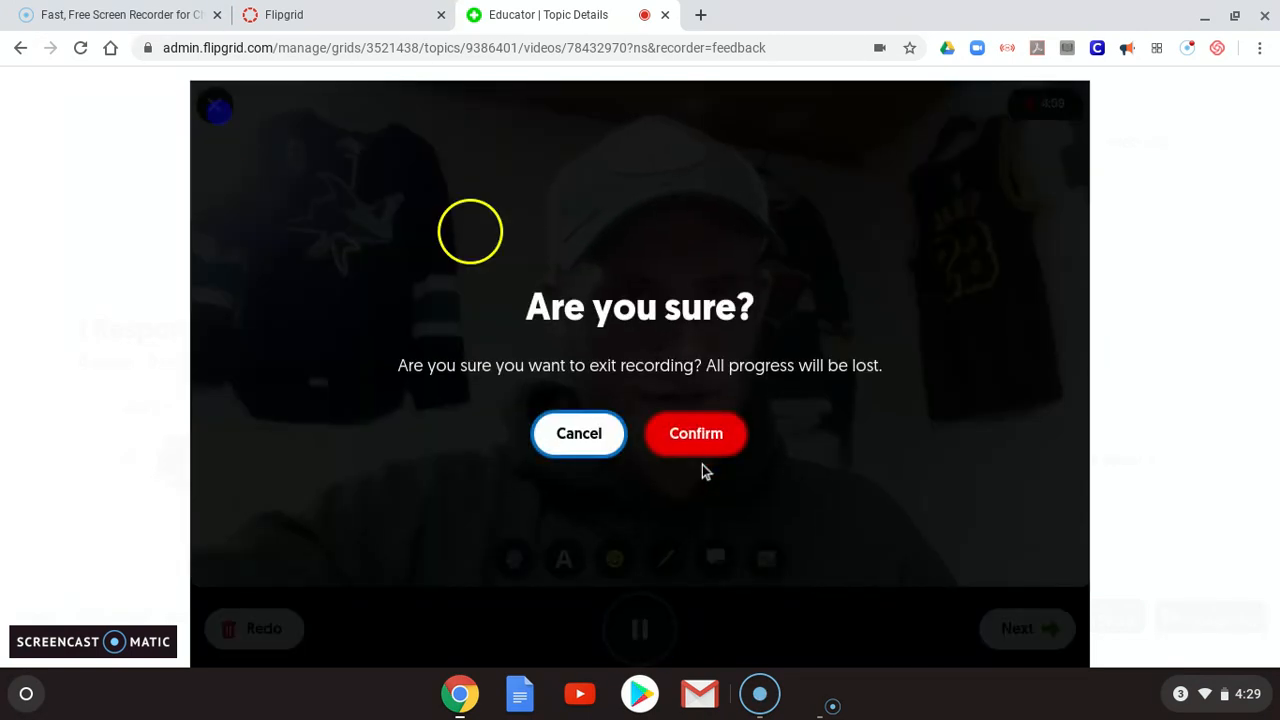
pyautogui.click(670, 450)
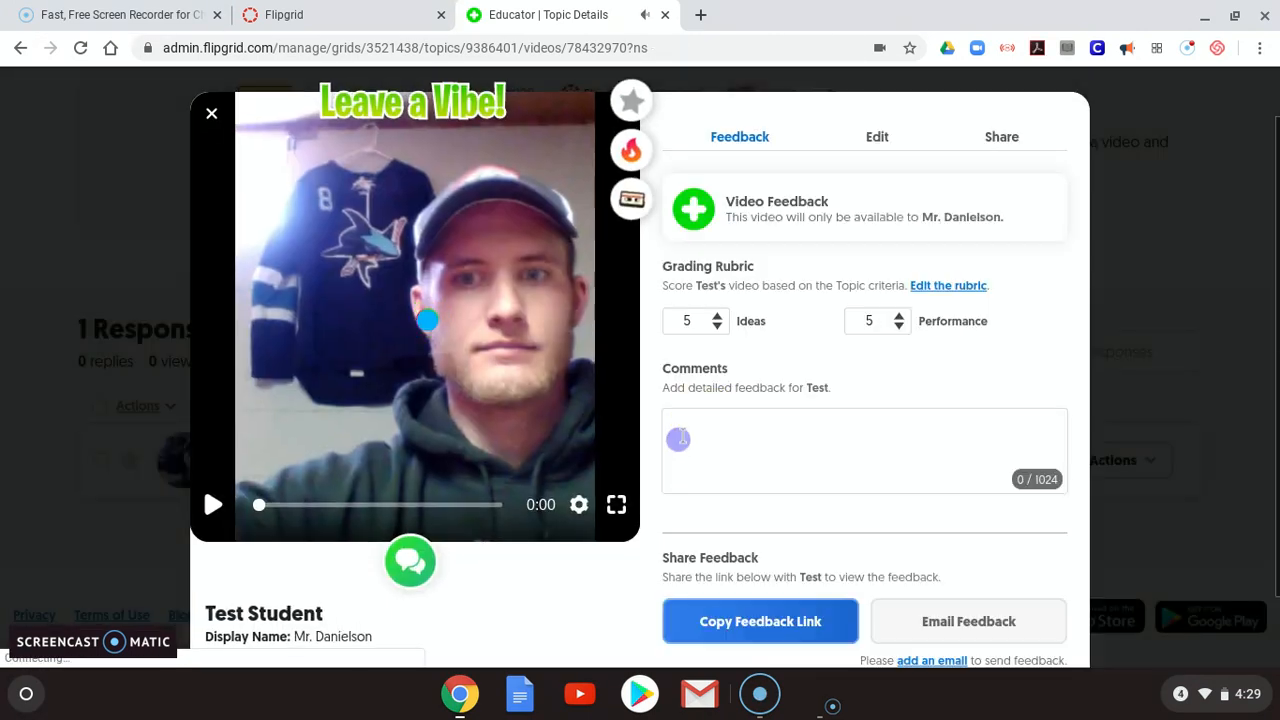
# - Pause the test student's video, enter the trial comment "Type a response. Great work! Stellar" and delete it
pyautogui.click(214, 505)
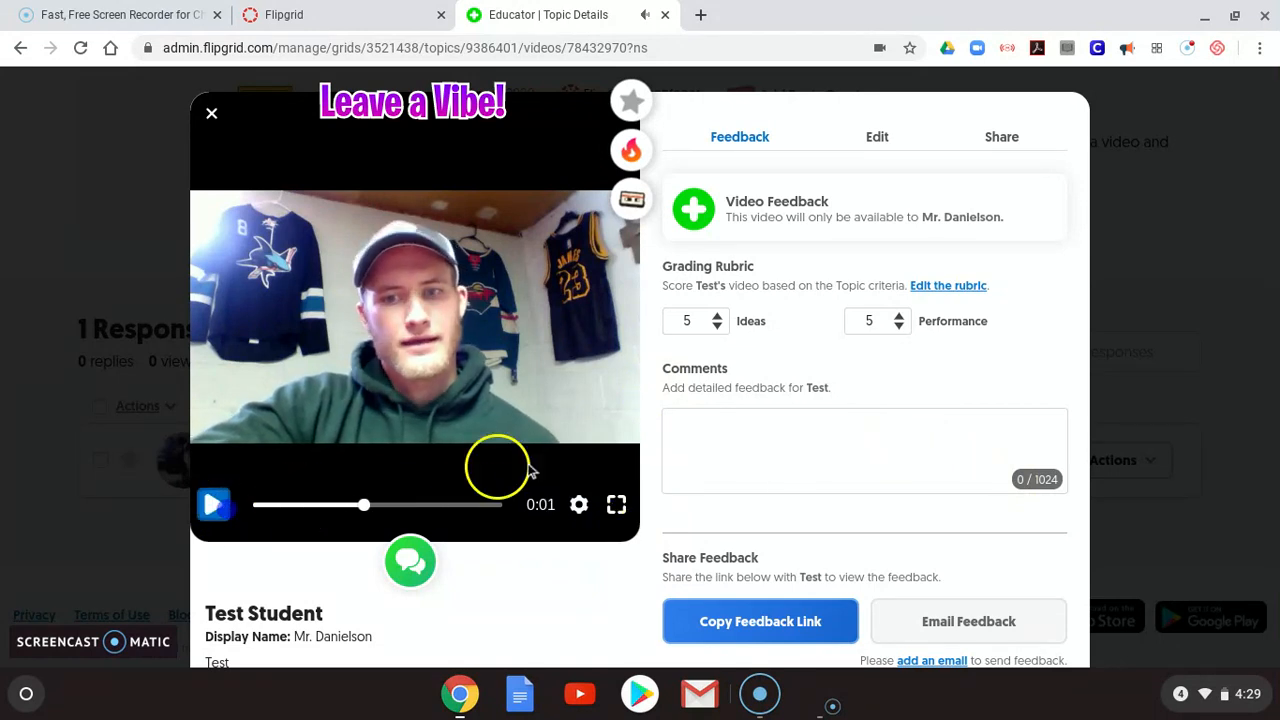
pyautogui.click(758, 444)
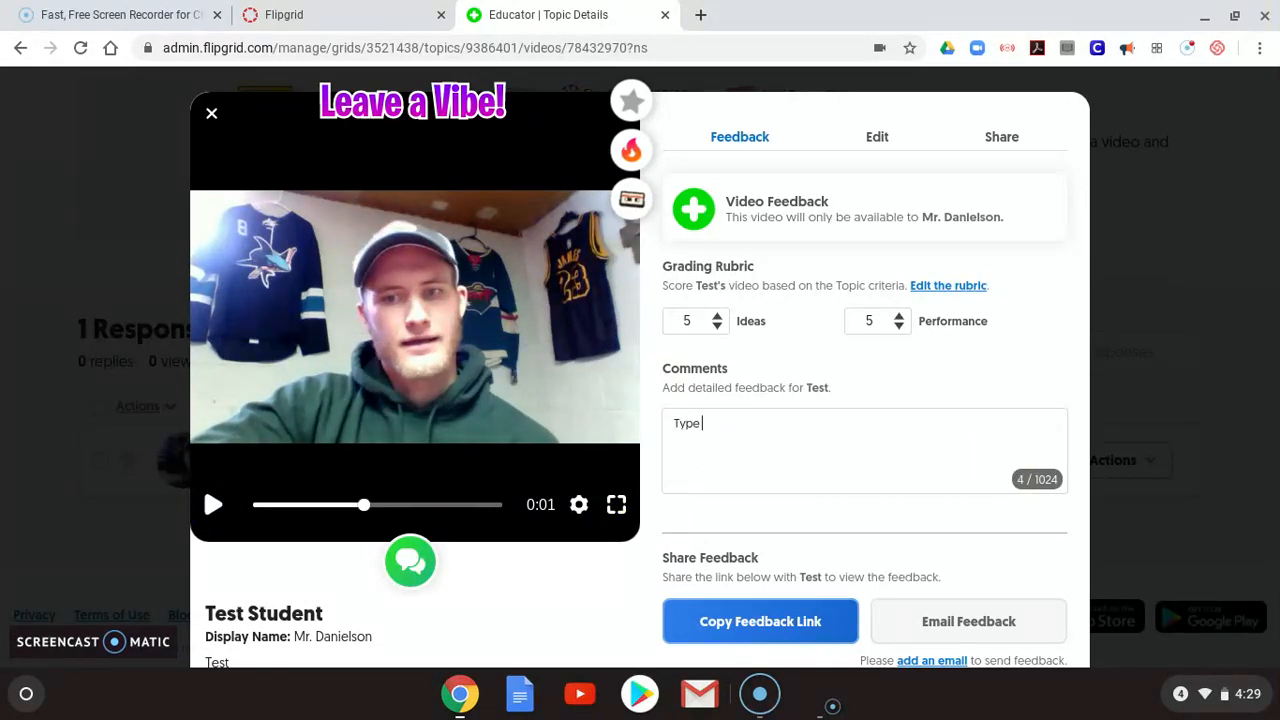
pyautogui.write('Type a response. Great')
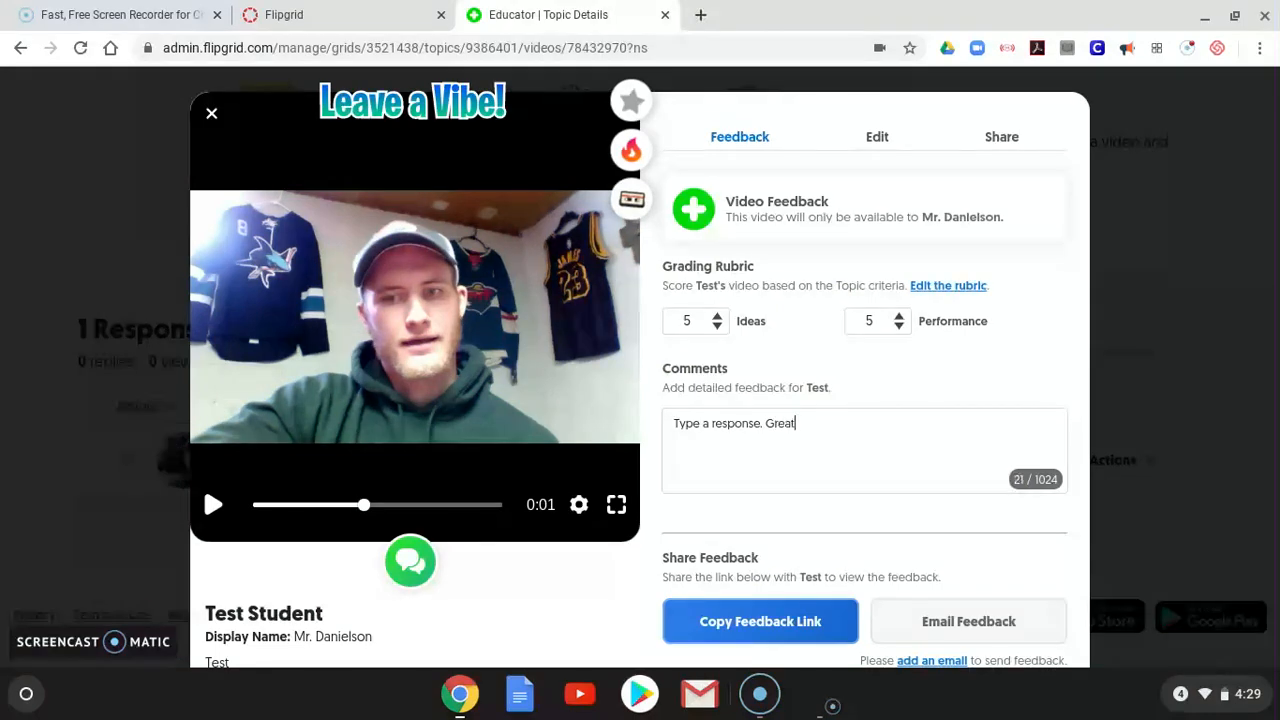
pyautogui.write(' work! ')
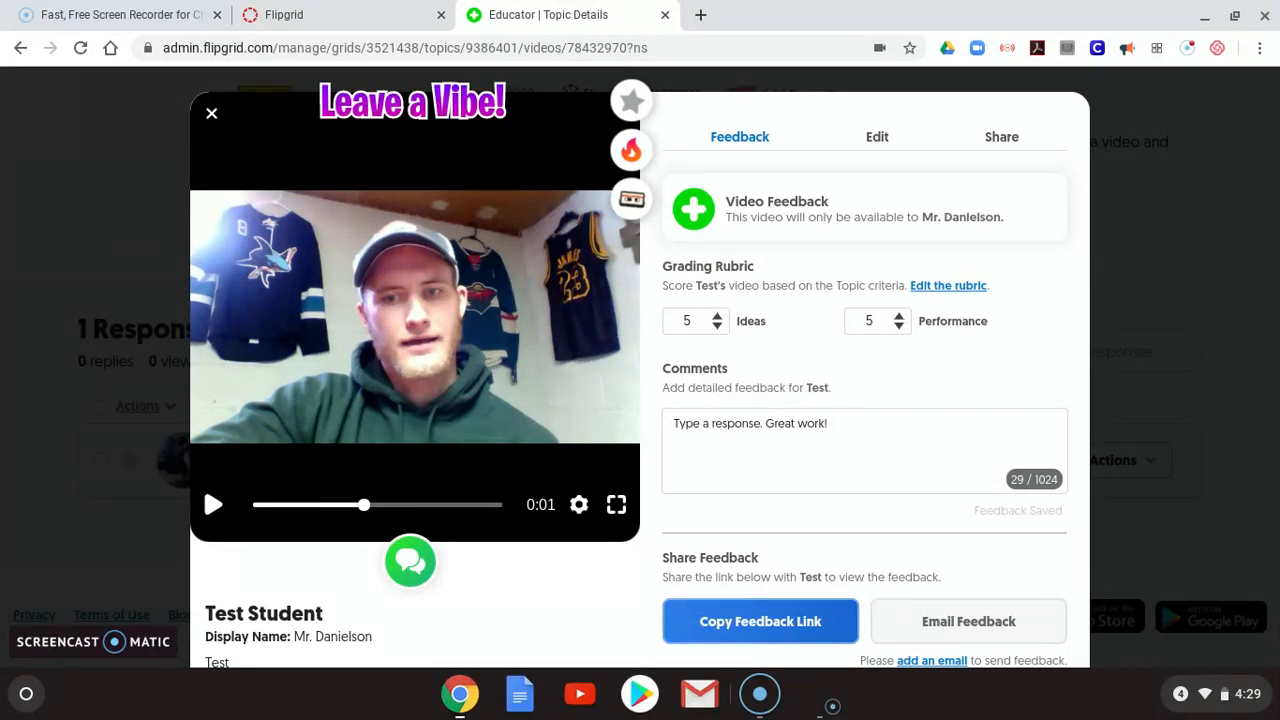
pyautogui.write('Stellar!')
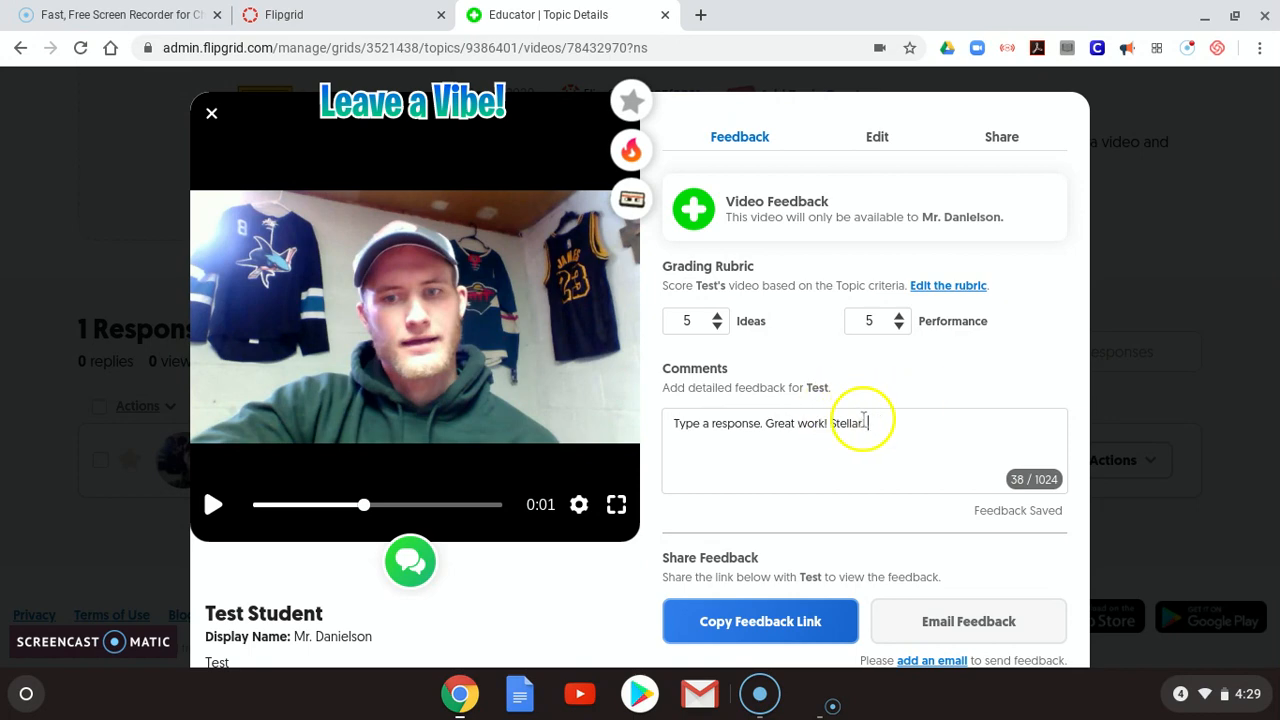
pyautogui.moveTo(868, 425); pyautogui.dragTo(634, 426)
pyautogui.press('BackSpace')
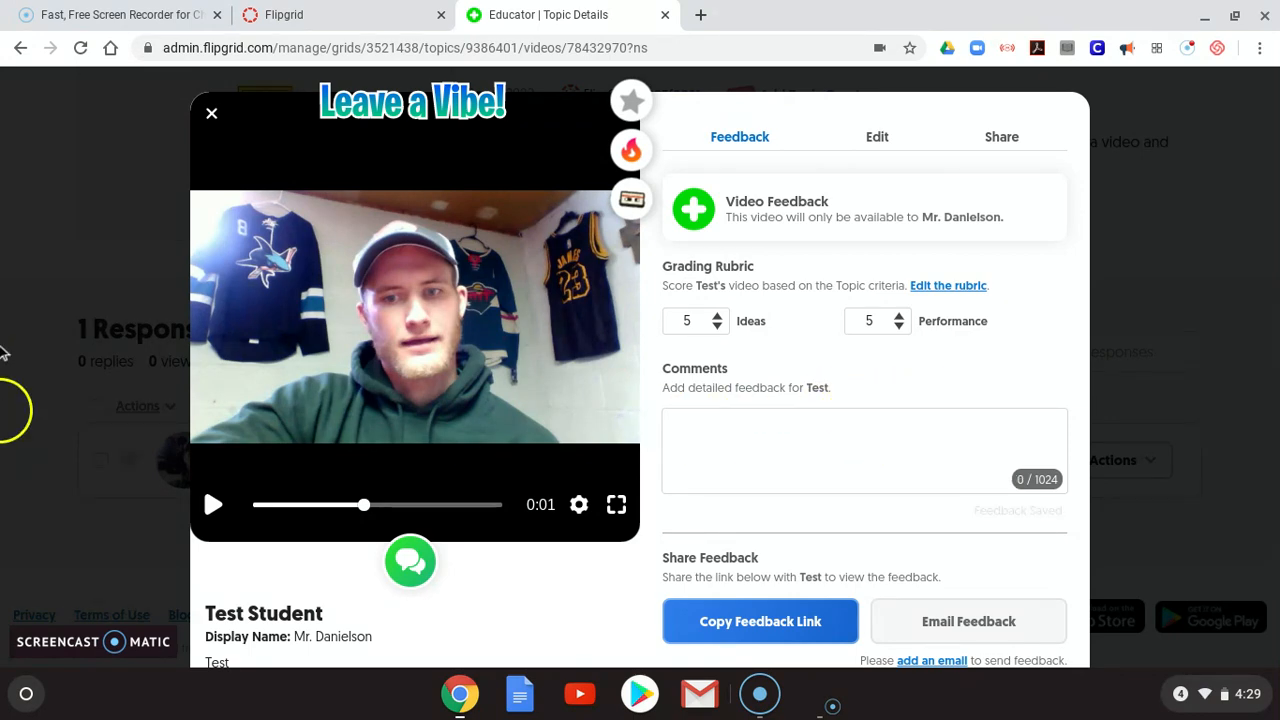
# - Close the test student's response and open the Flipgrid topic for editing from its details page
pyautogui.click(212, 114)
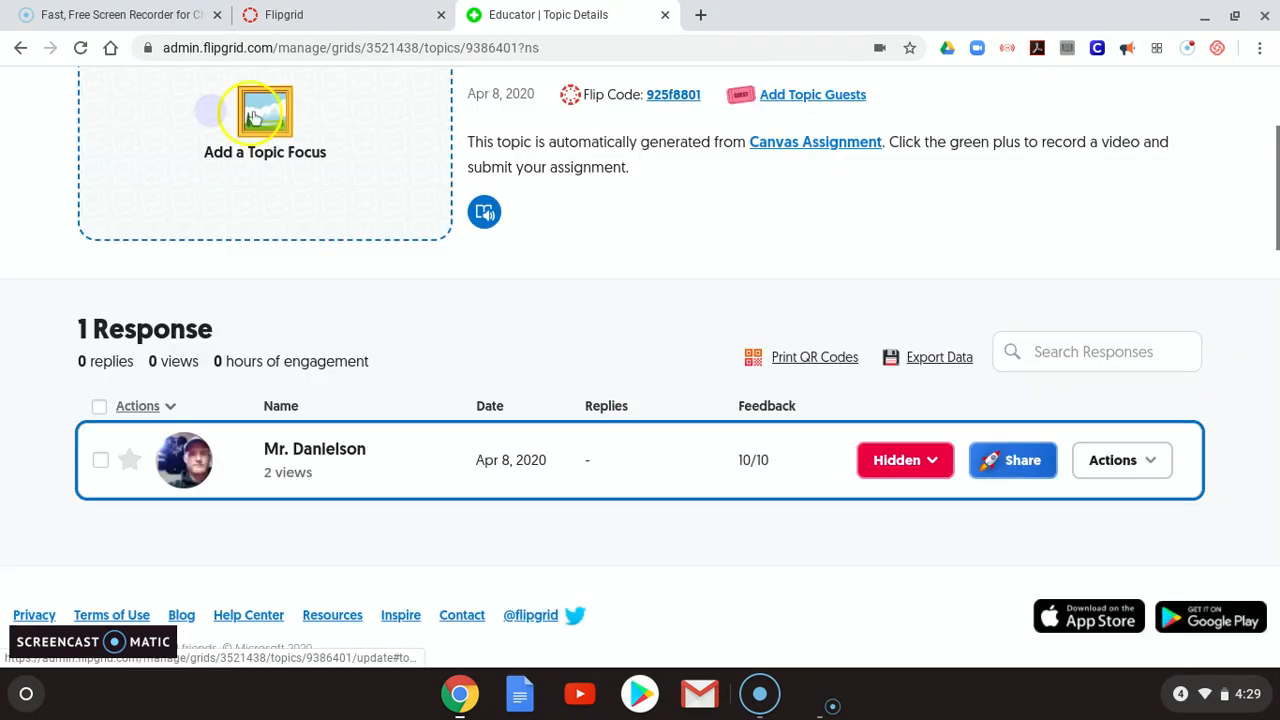
pyautogui.click(301, 11)
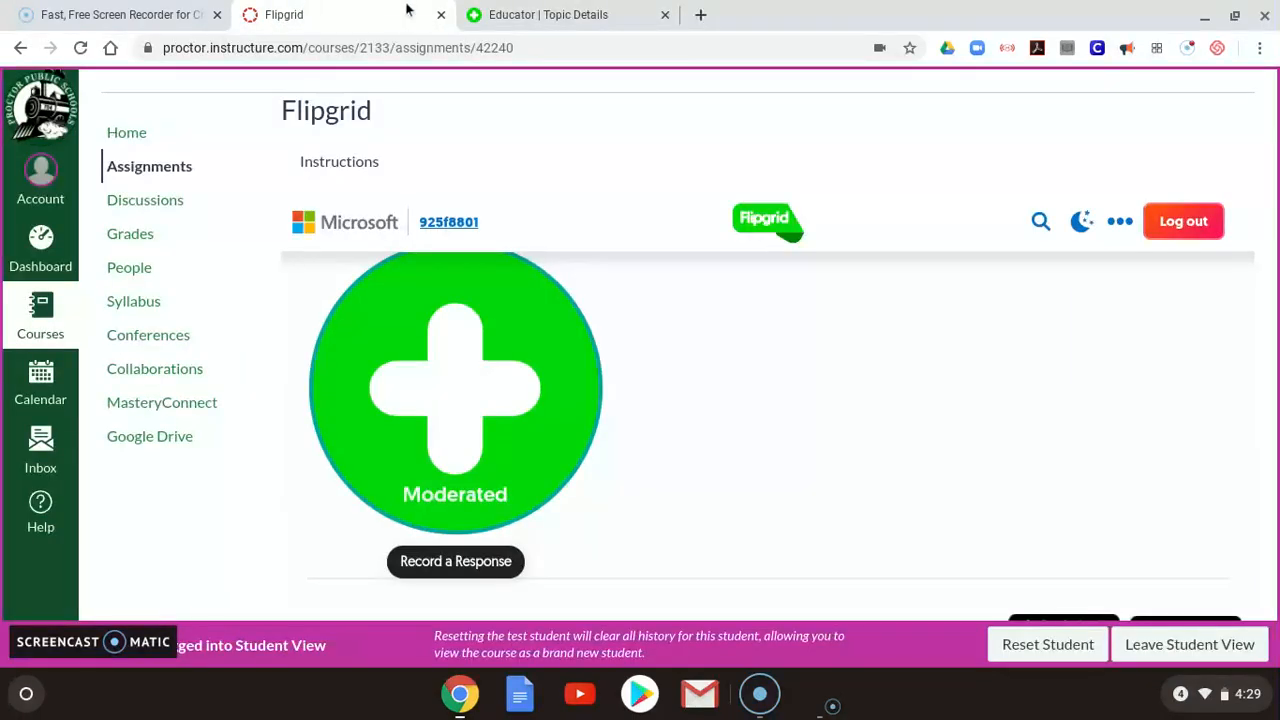
pyautogui.click(504, 14)
pyautogui.scroll(3, 749, 408)
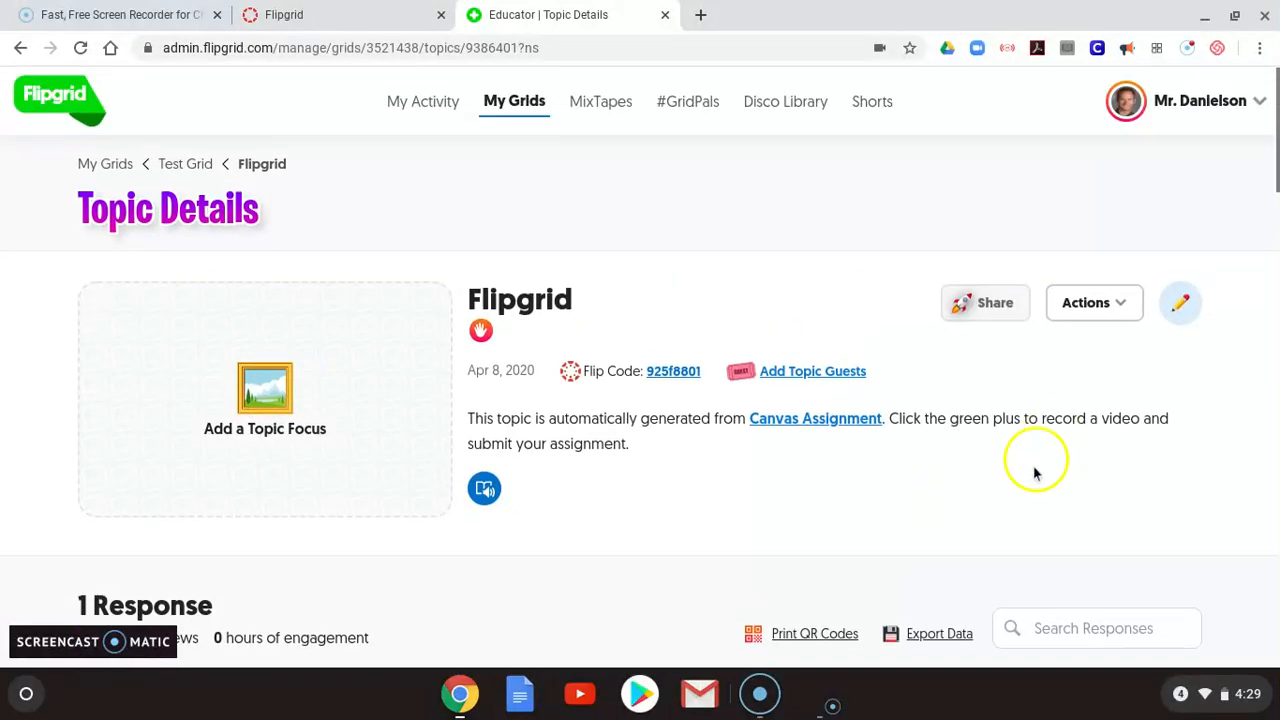
pyautogui.scroll(-3, 1032, 474)
pyautogui.scroll(-1, 1032, 474)
pyautogui.scroll(4, 860, 440)
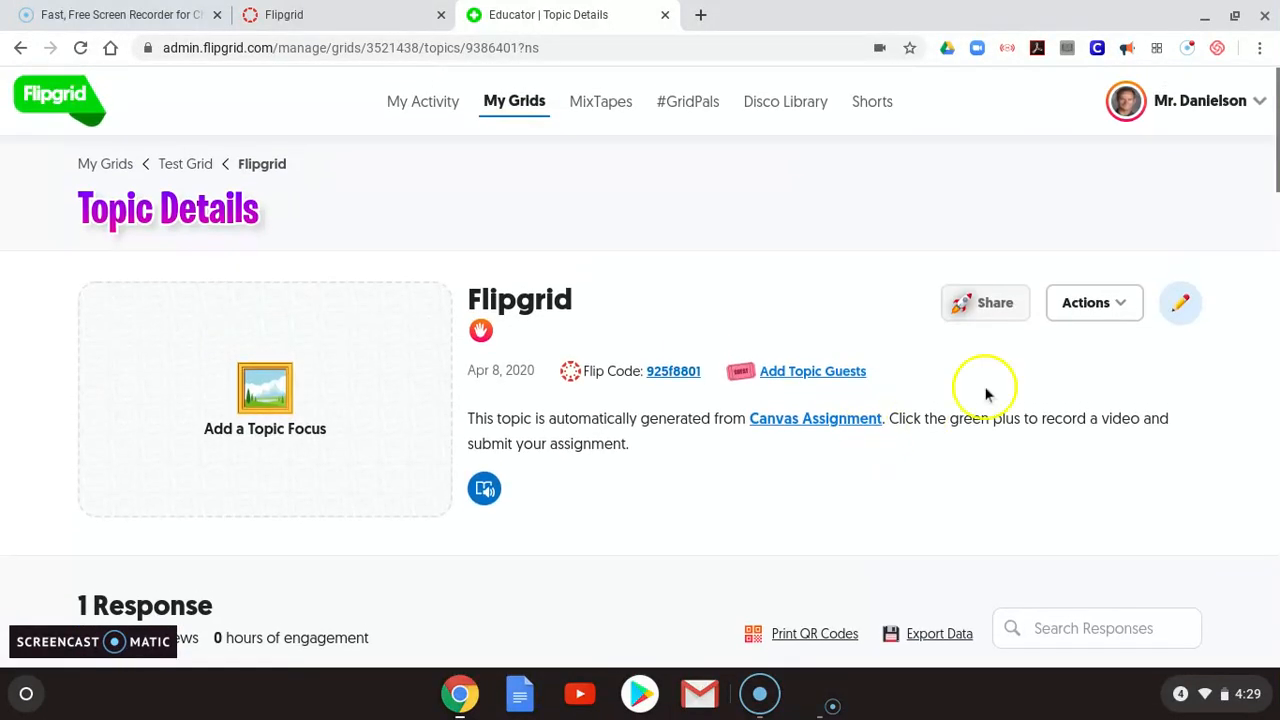
pyautogui.click(1180, 303)
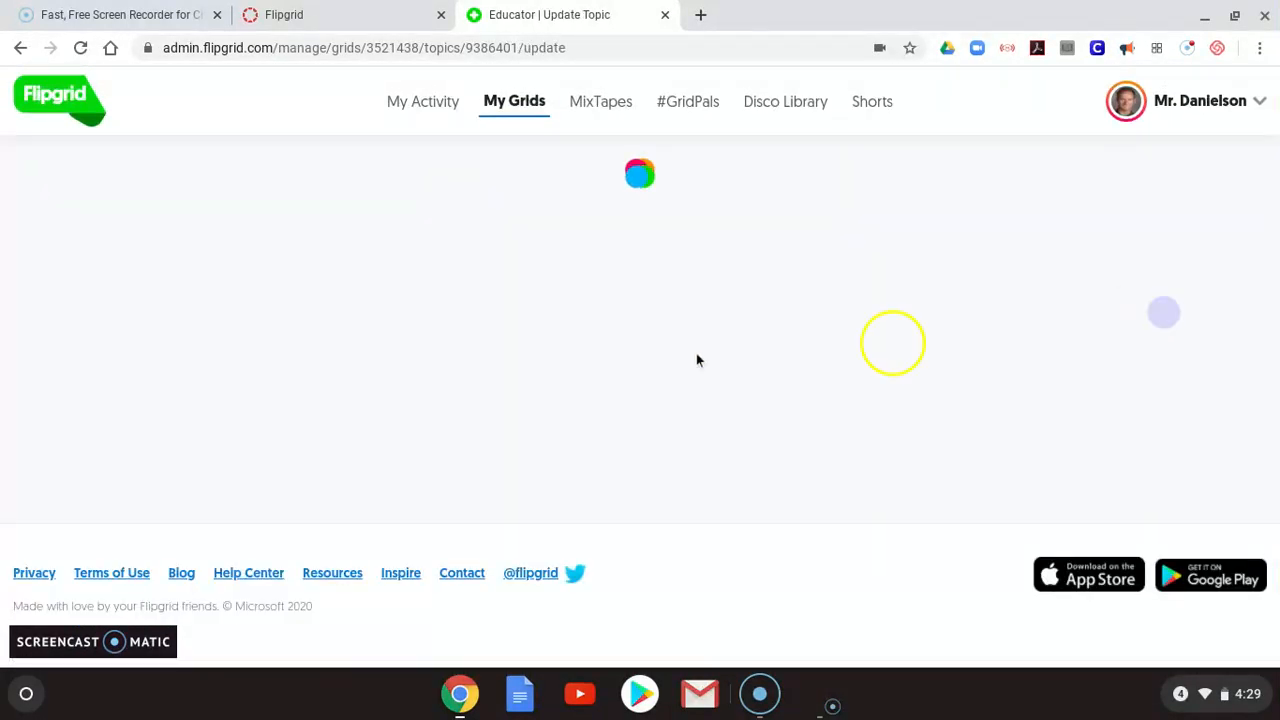
# - Try the 15-second recording limit and set the topic's recording time to the longest option, 10 minutes
pyautogui.scroll(-3, 737, 380)
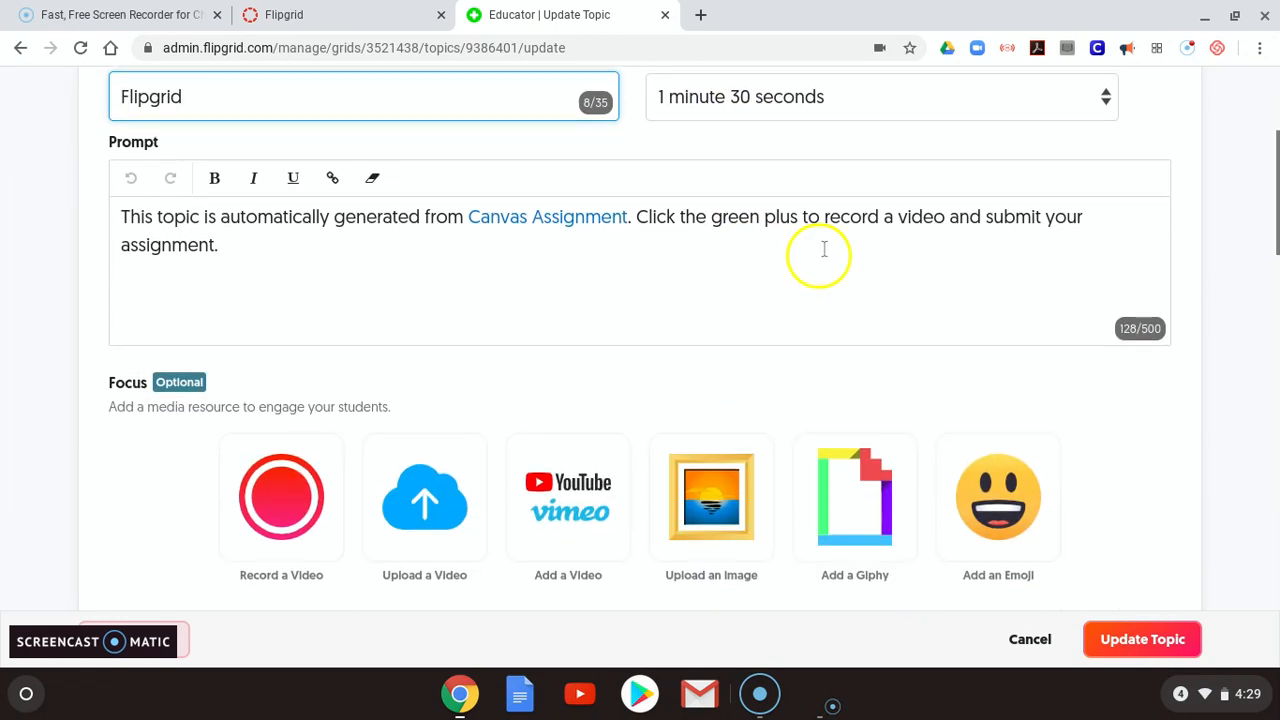
pyautogui.scroll(2, 880, 240)
pyautogui.click(1094, 264)
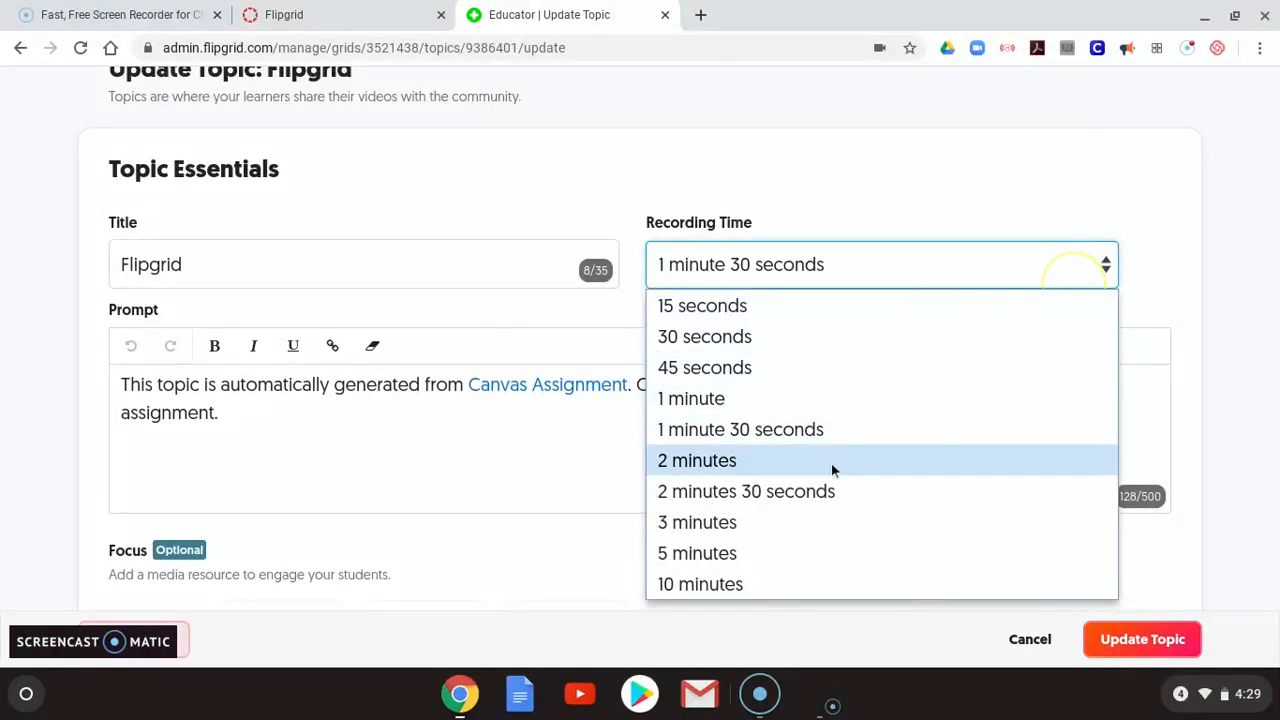
pyautogui.click(724, 590)
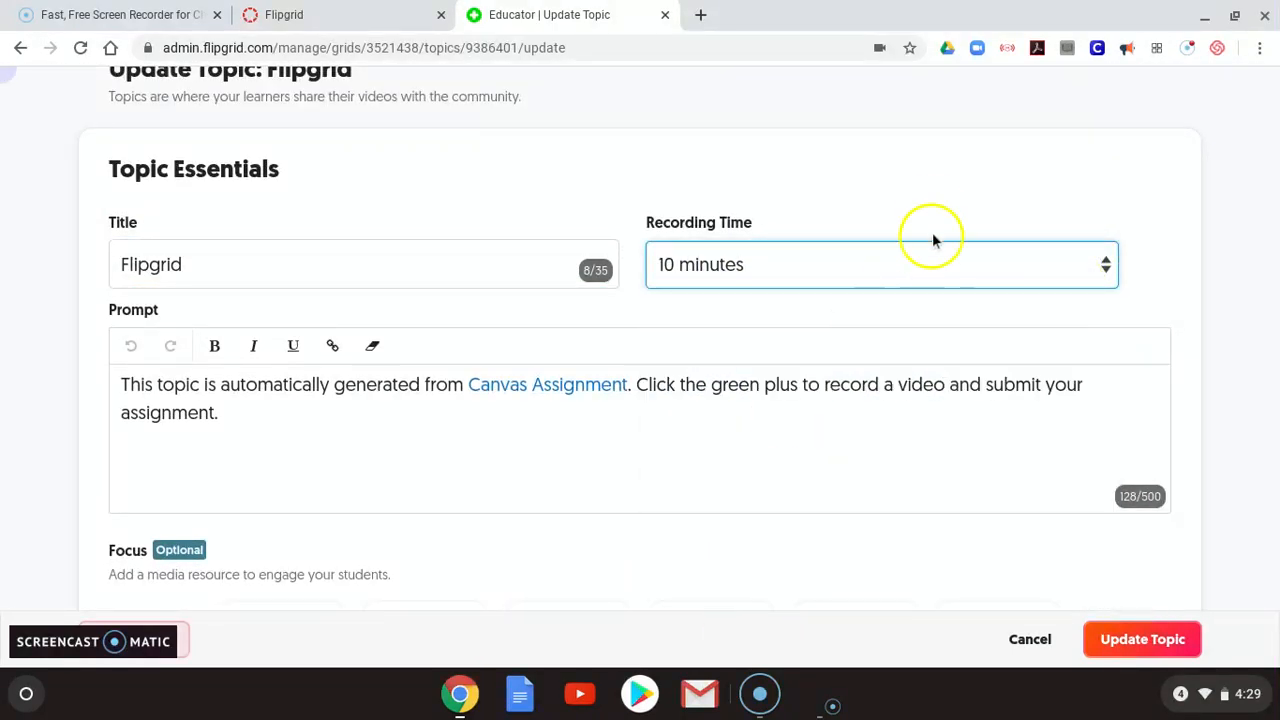
pyautogui.click(901, 278)
pyautogui.click(751, 305)
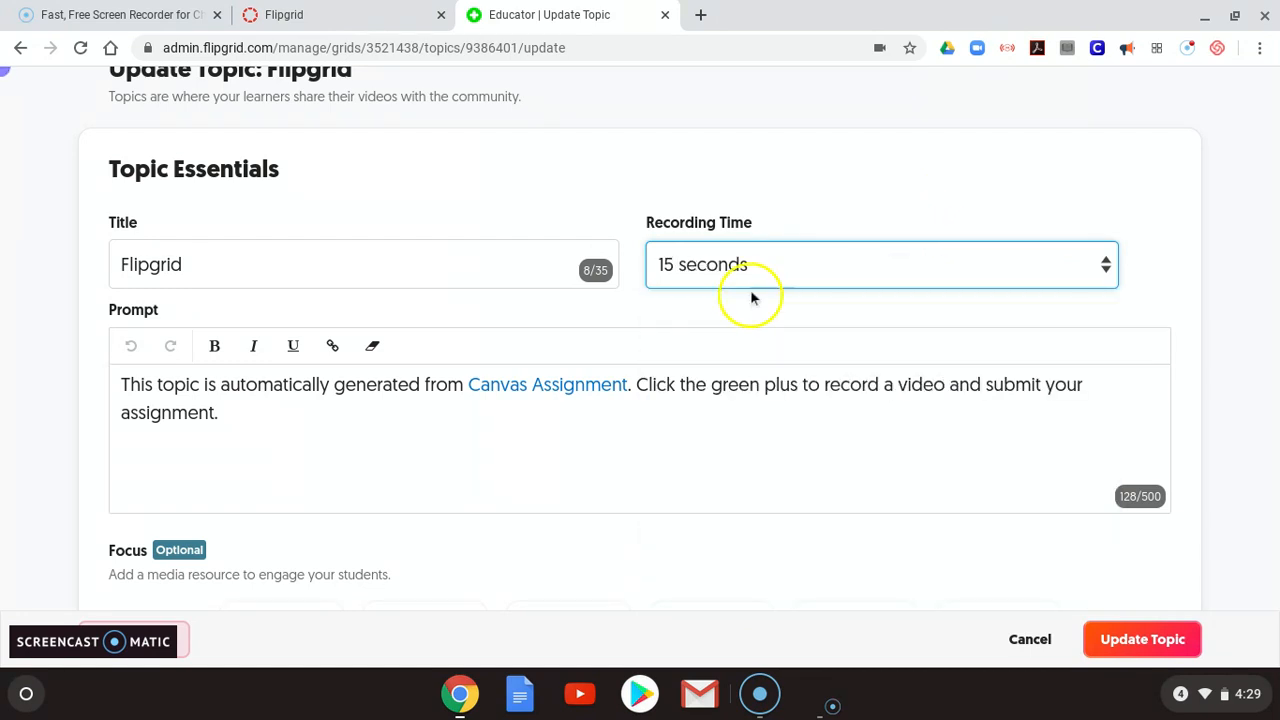
pyautogui.click(748, 284)
pyautogui.click(716, 584)
# - Delete the automatically generated text from the topic's prompt
pyautogui.click(513, 508)
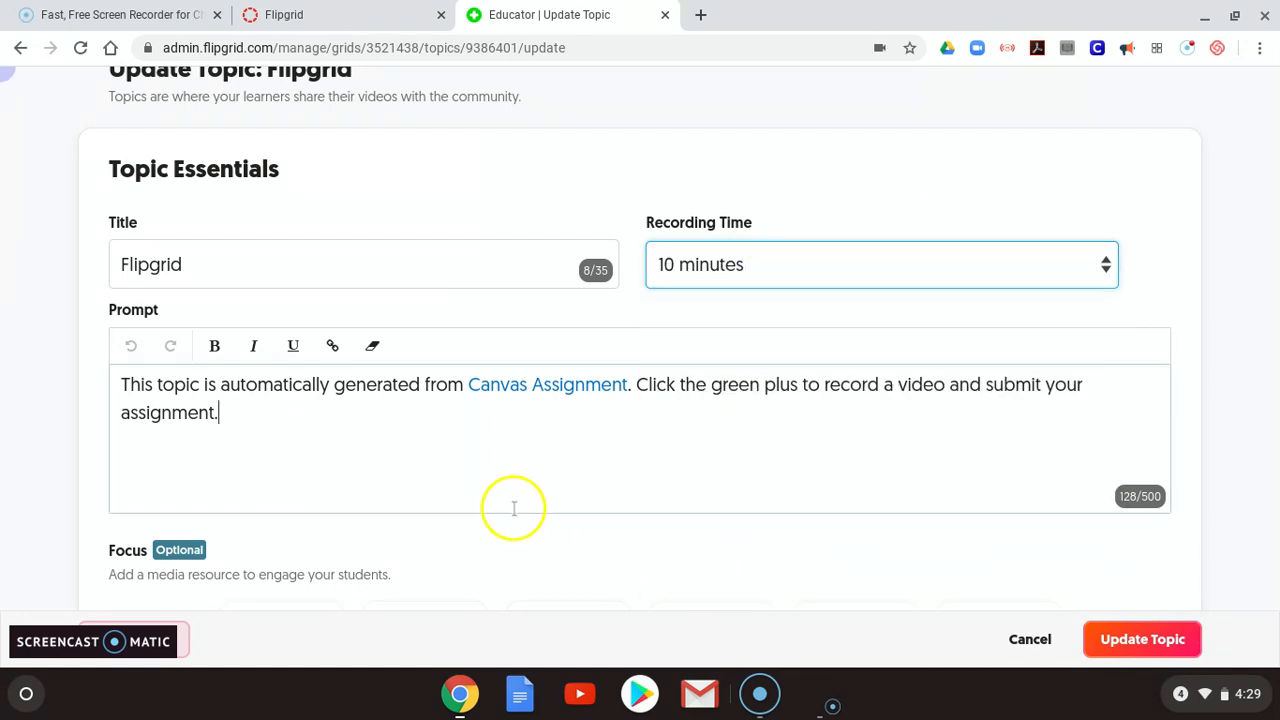
pyautogui.scroll(-2, 743, 399)
pyautogui.moveTo(317, 229); pyautogui.dragTo(120, 193)
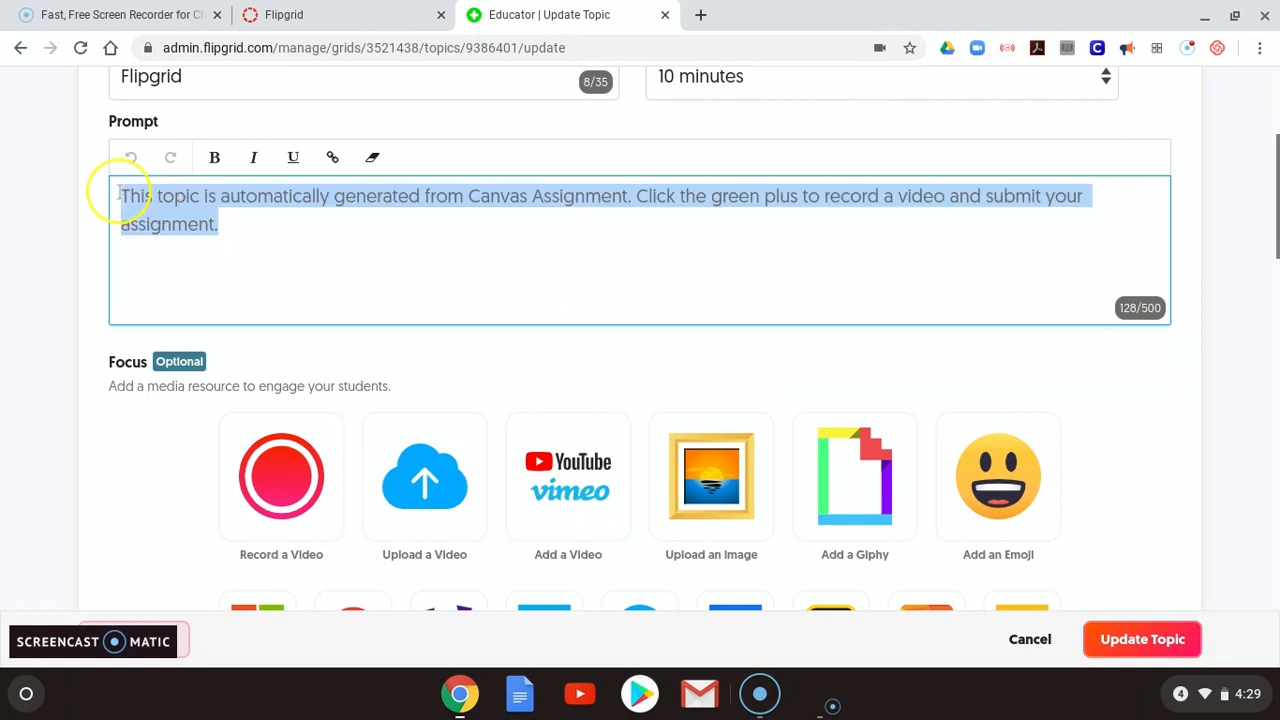
pyautogui.press('BackSpace')
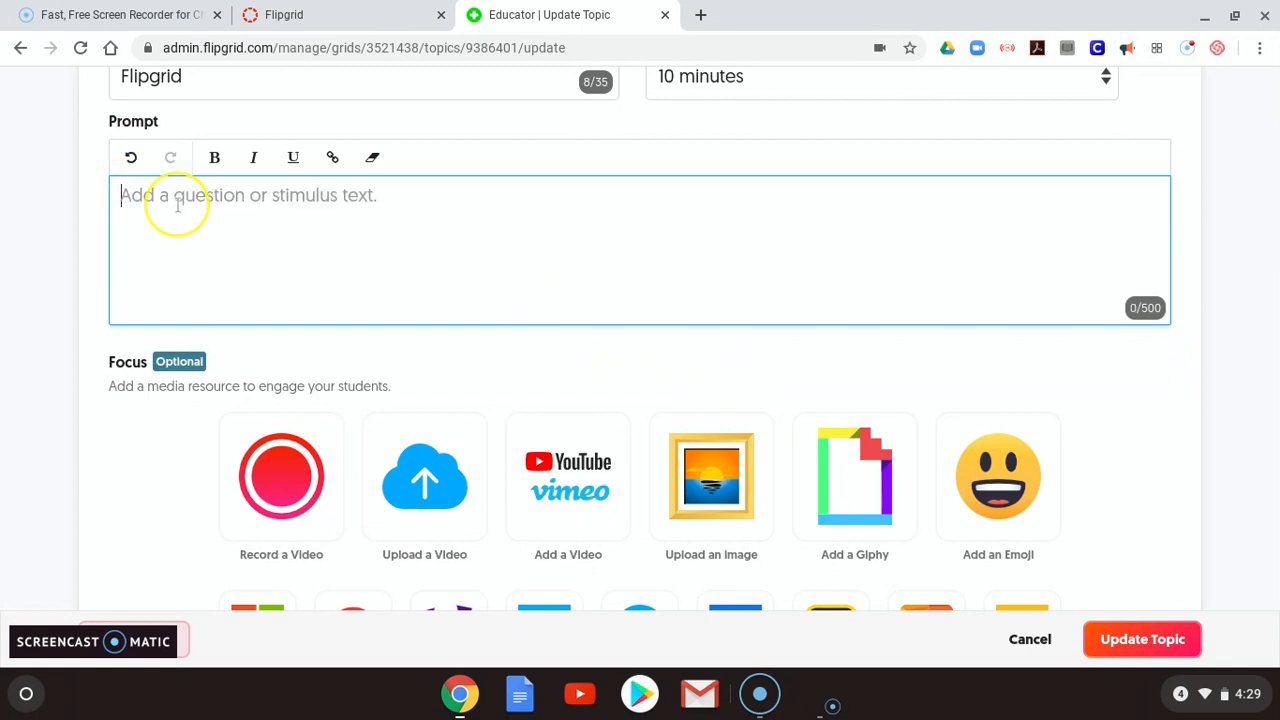
# - Examine the topic's other settings: focus media resources, topic tip, attachments, moderation, status and dates, and video features
pyautogui.scroll(-4, 651, 371)
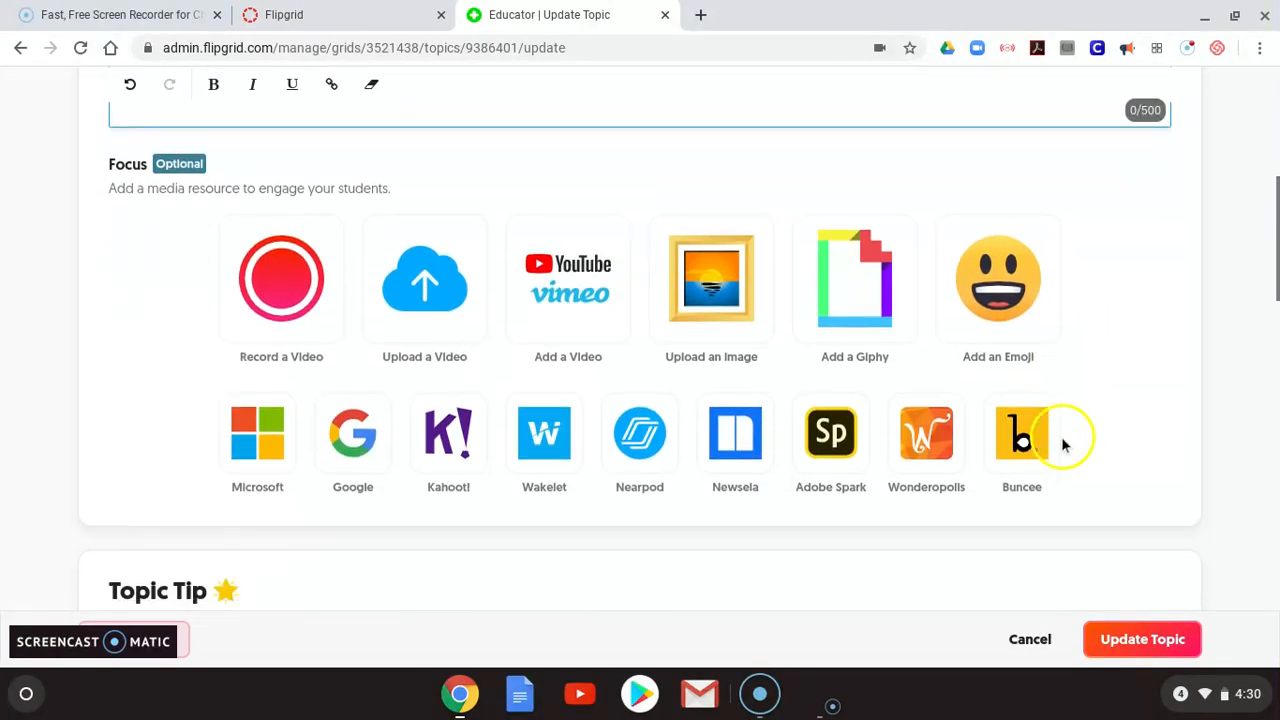
pyautogui.scroll(3, 1061, 461)
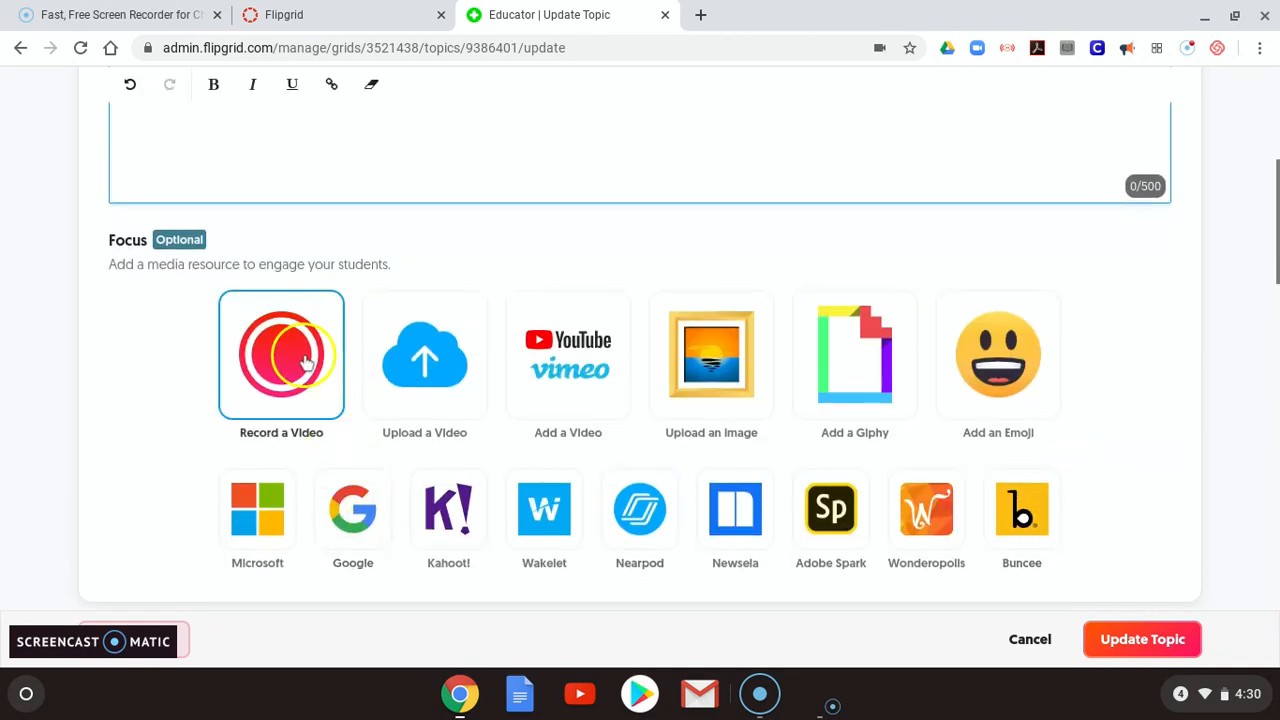
pyautogui.scroll(-8, 857, 440)
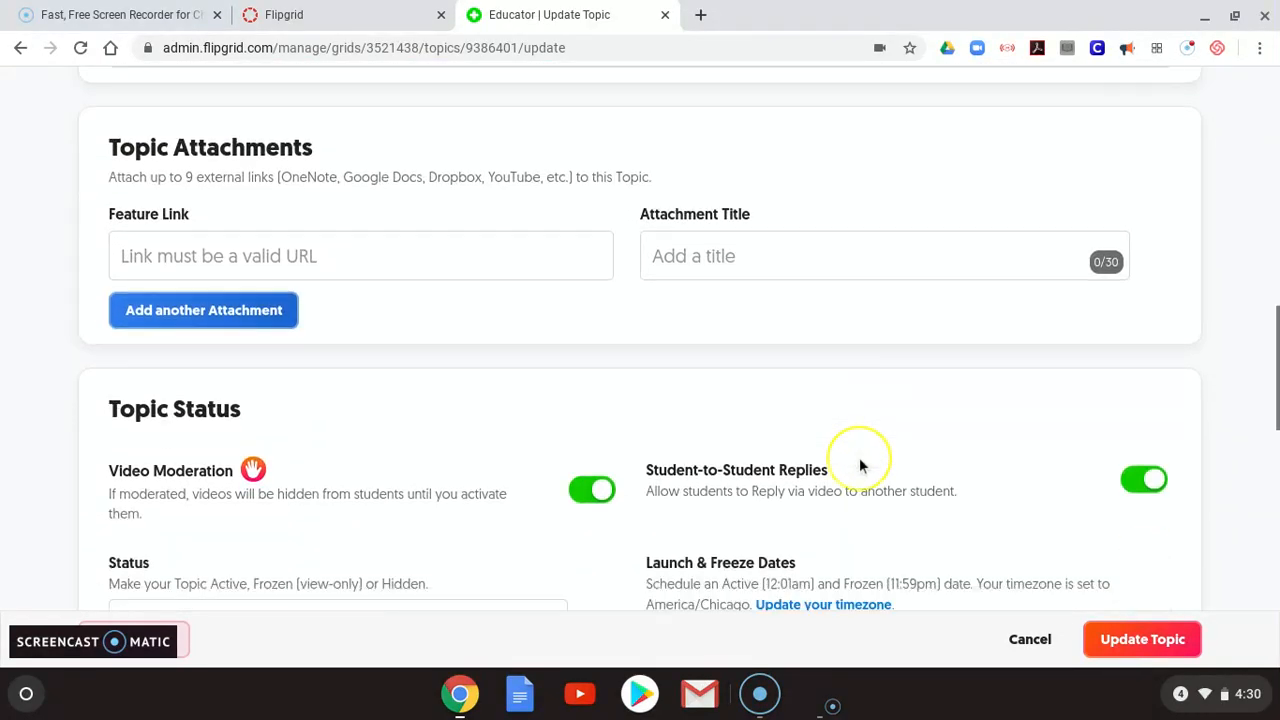
pyautogui.scroll(-5, 665, 487)
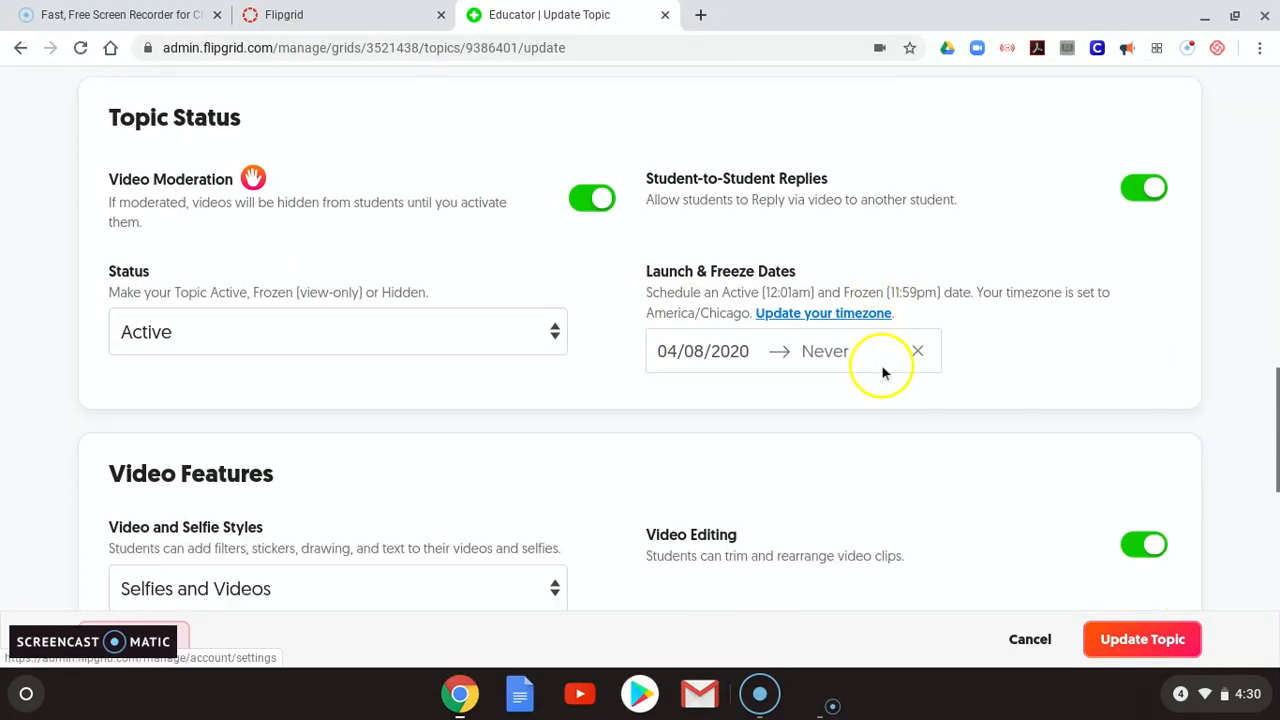
pyautogui.scroll(-2, 885, 373)
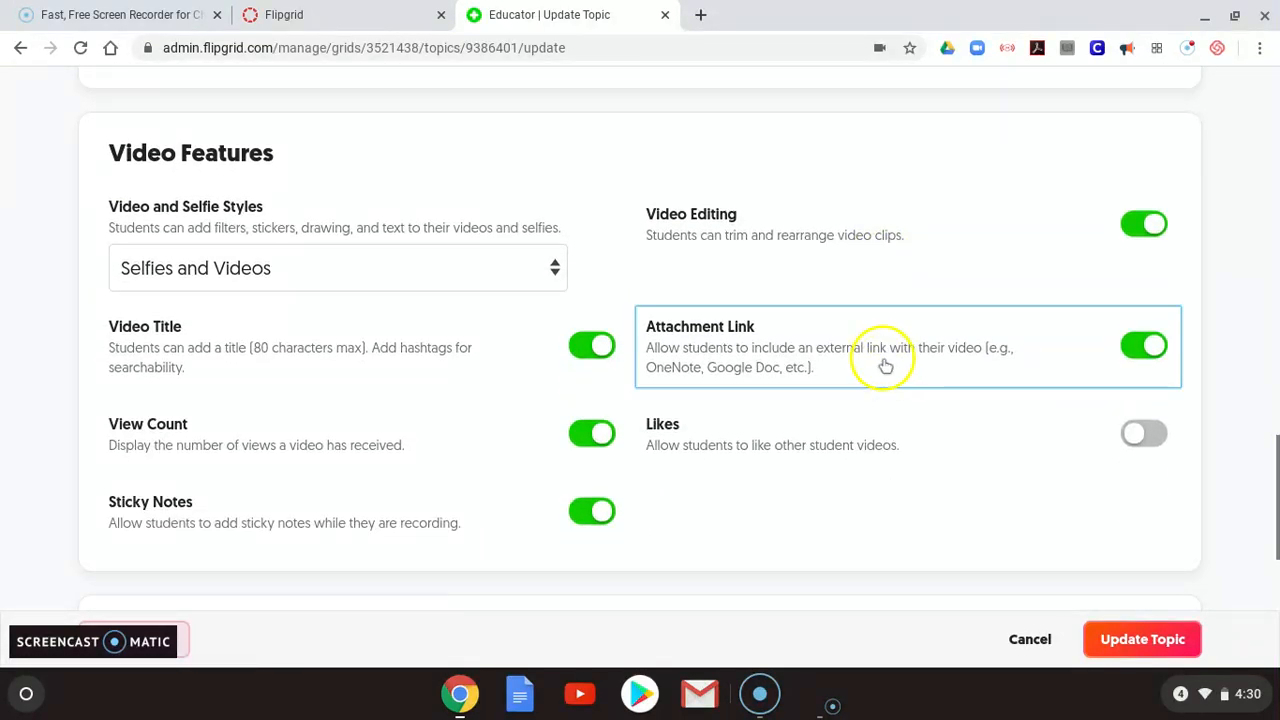
pyautogui.scroll(-1, 889, 409)
pyautogui.scroll(10, 883, 409)
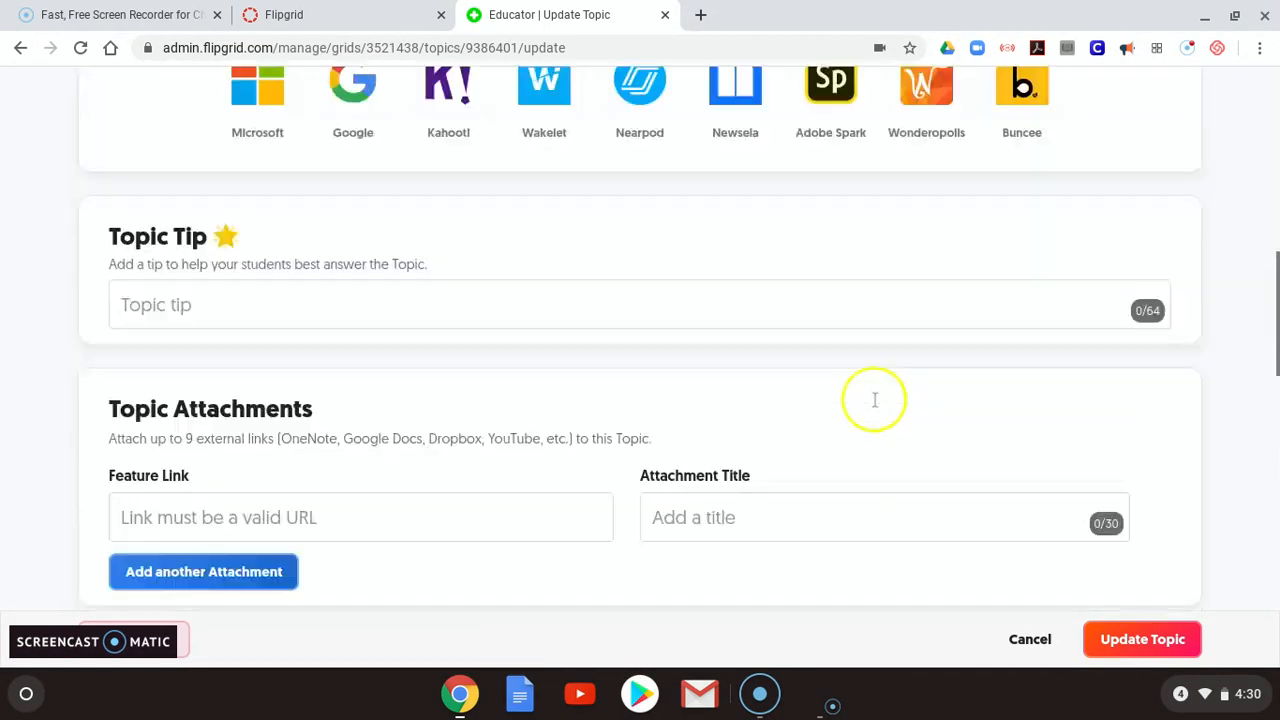
pyautogui.scroll(7, 874, 400)
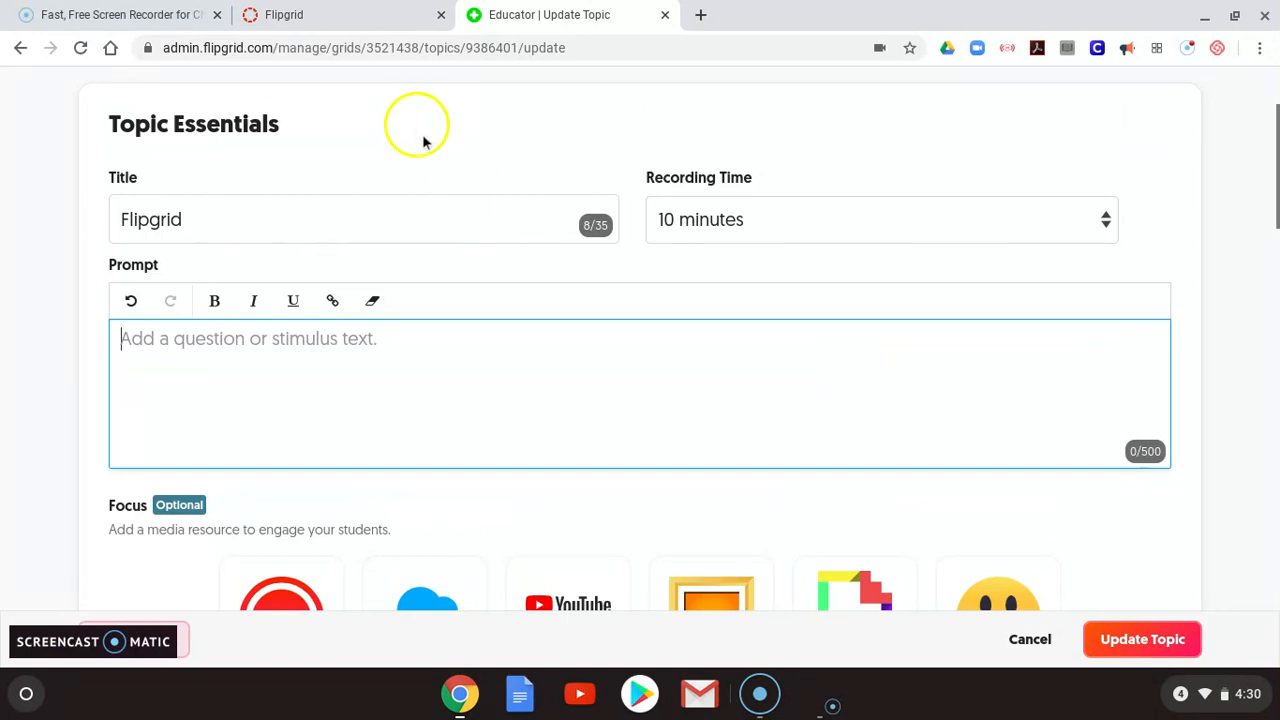
pyautogui.scroll(2, 423, 142)
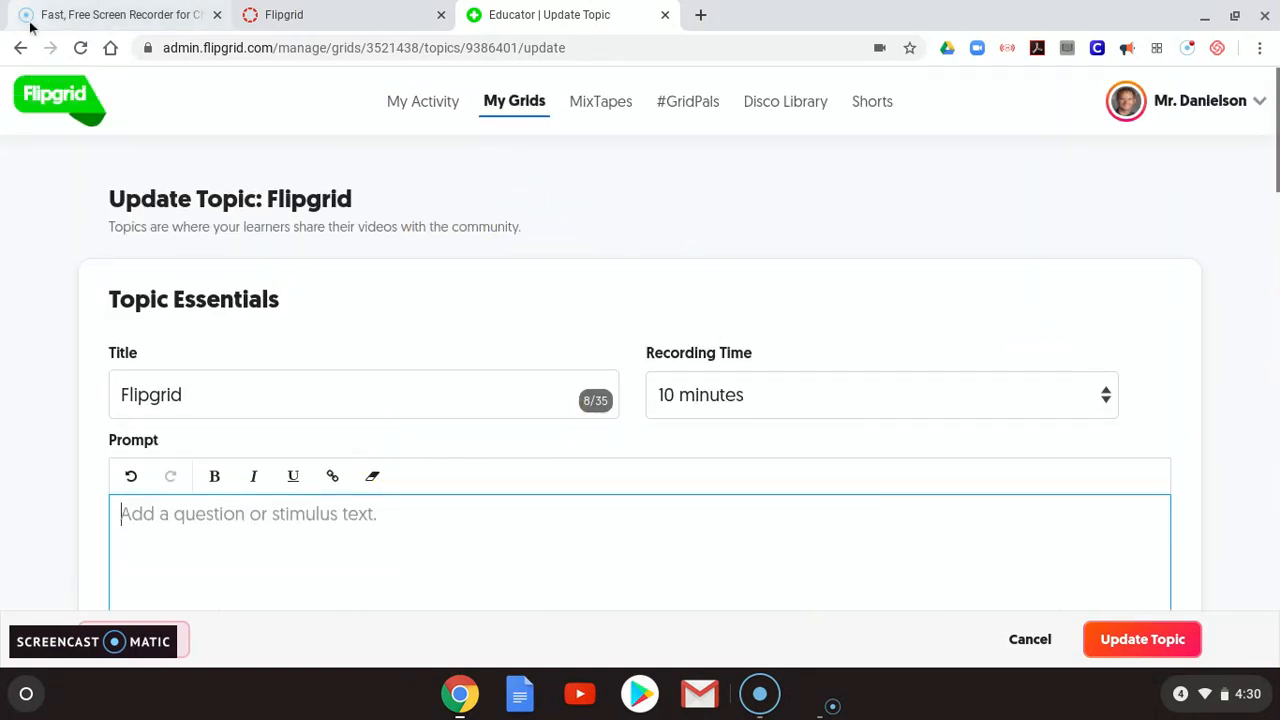